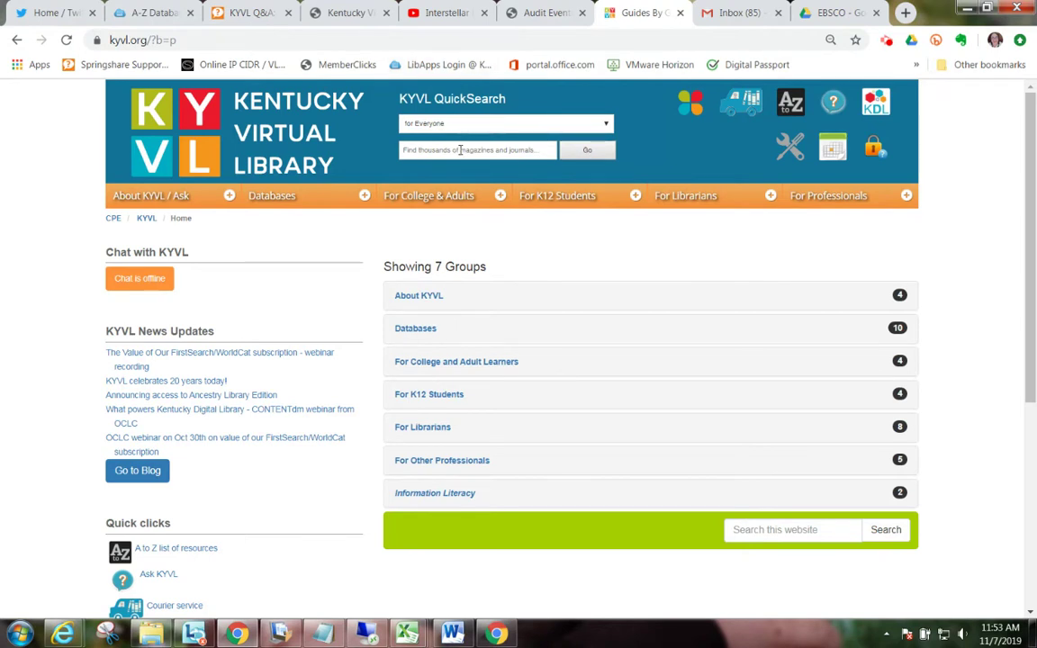
# Step: Run the kyvl.org QuickSearch to get the EBSCO Discovery list of 136,506,620 results
pyautogui.click(607, 162)
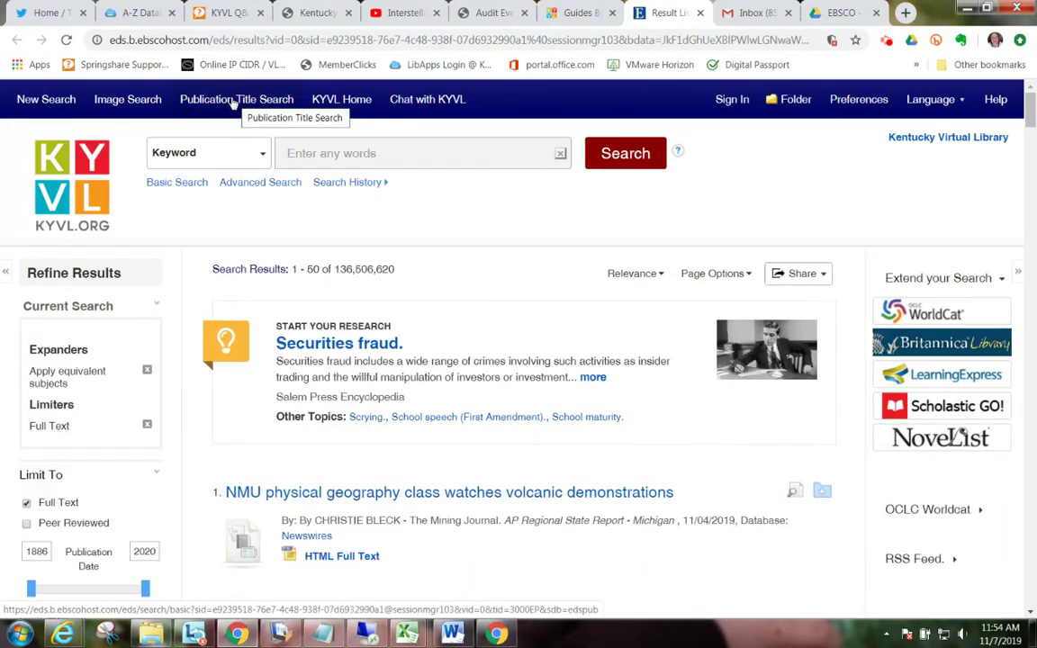
# Step: Run a Publication Title Search for 'science'
pyautogui.click(232, 101)
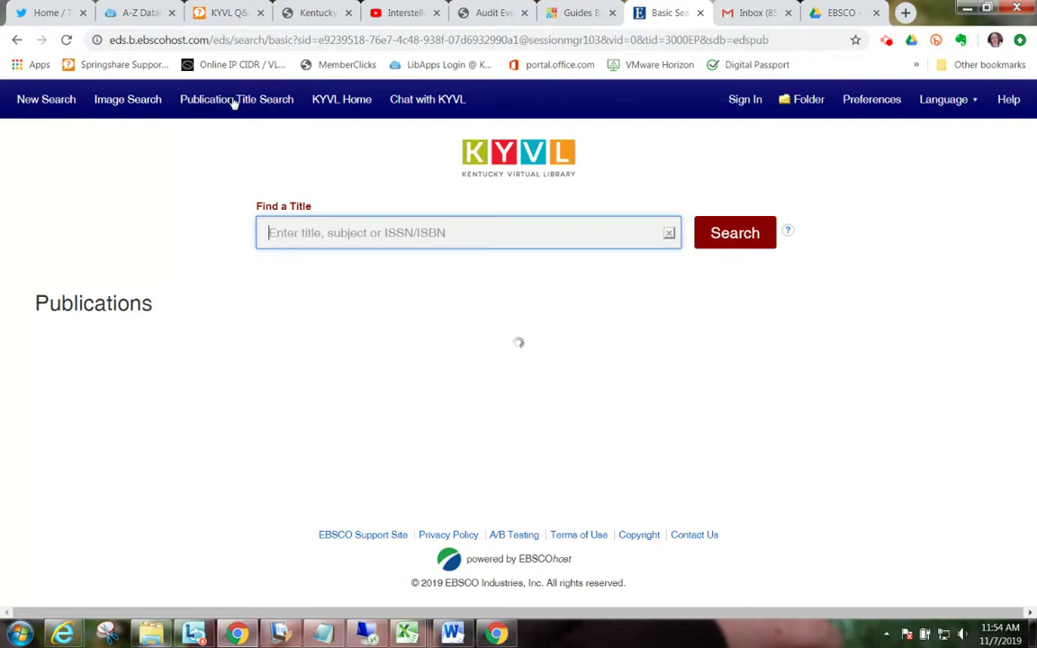
pyautogui.click(278, 225)
pyautogui.write('science')
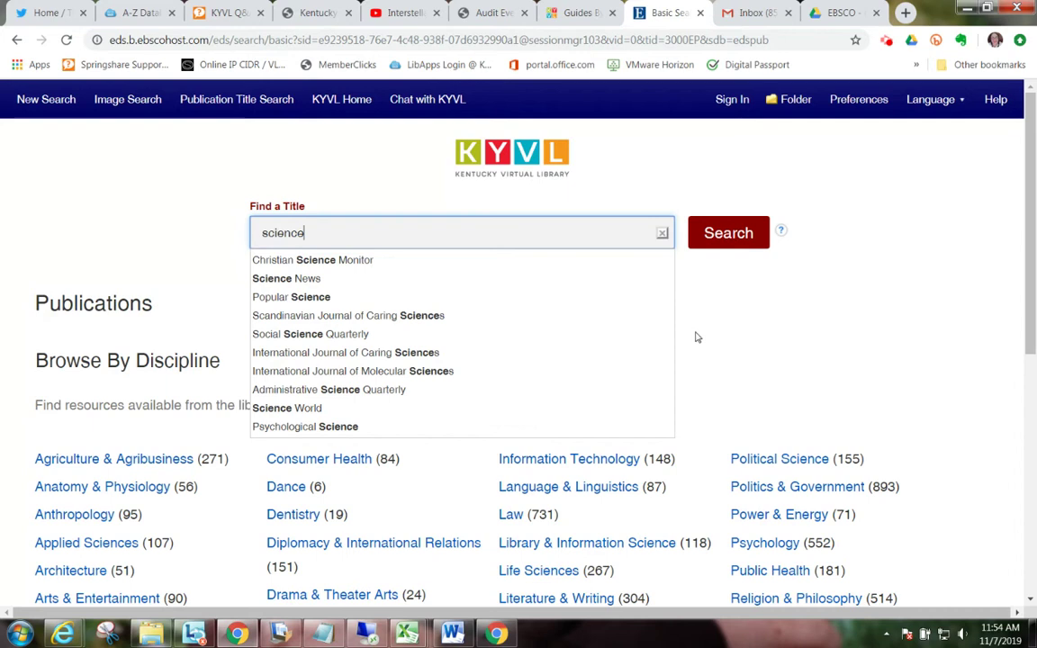
pyautogui.click(730, 249)
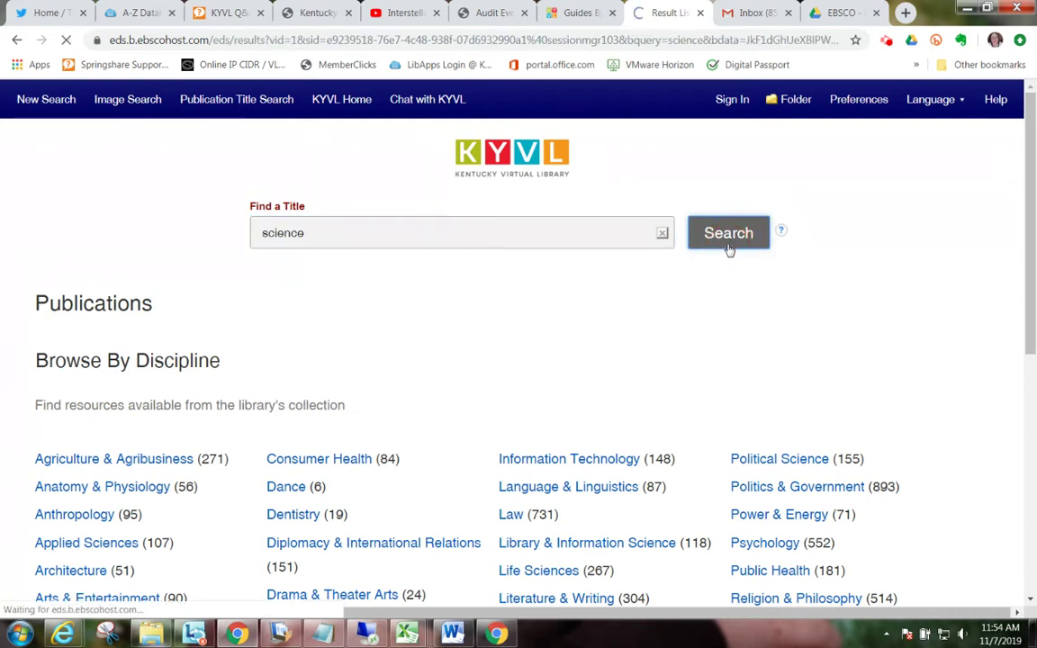
# Step: Open Science News' publication details in the Middle Search Plus database
pyautogui.scroll(-3, 693, 363)
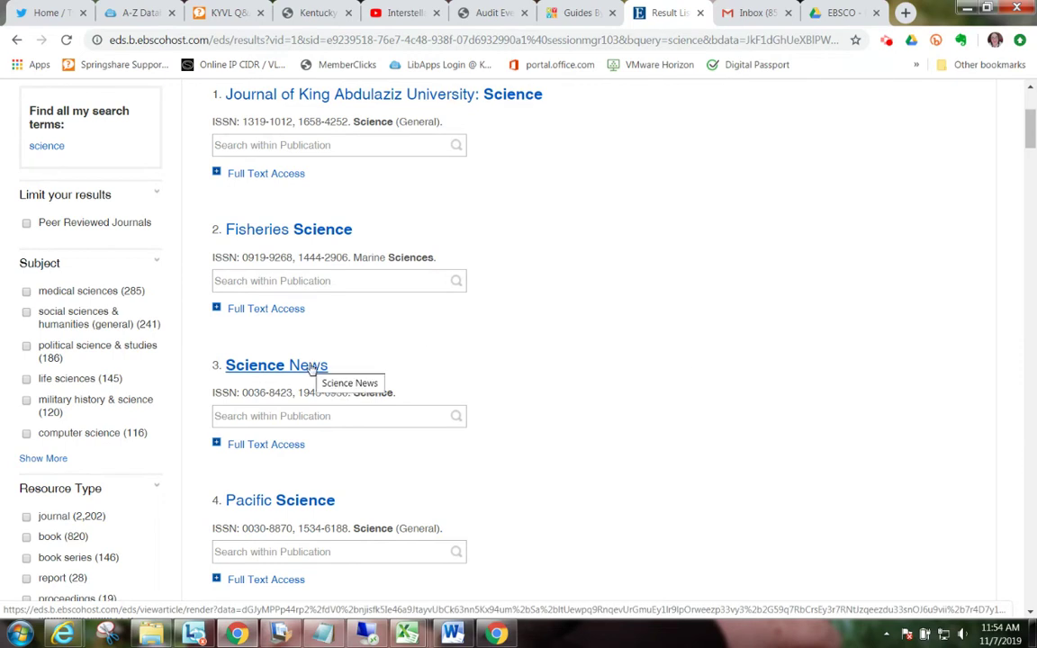
pyautogui.scroll(-2, 311, 369)
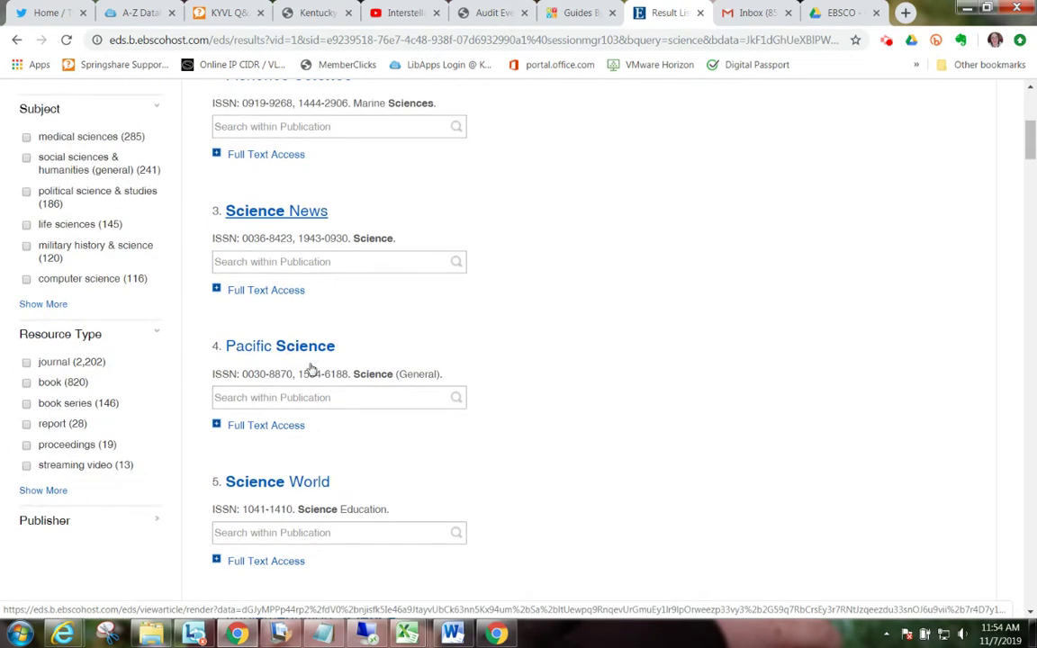
pyautogui.click(288, 293)
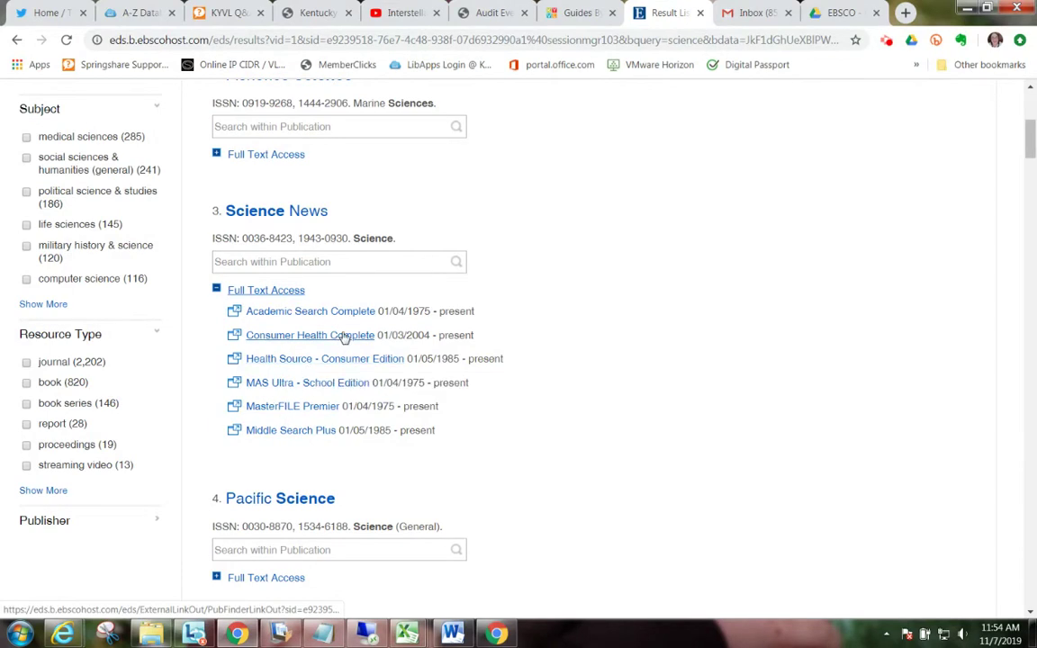
pyautogui.click(307, 436)
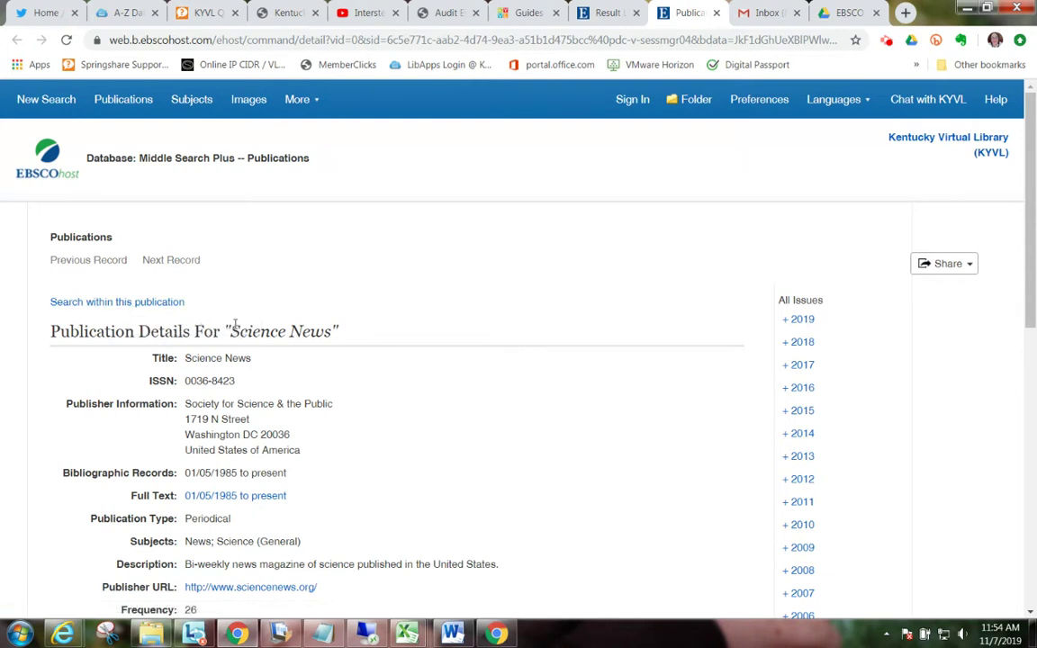
# Step: Open the Science News Vol. 196 Issue 8 (11/9/2019) issue from the 2019 list
pyautogui.click(811, 327)
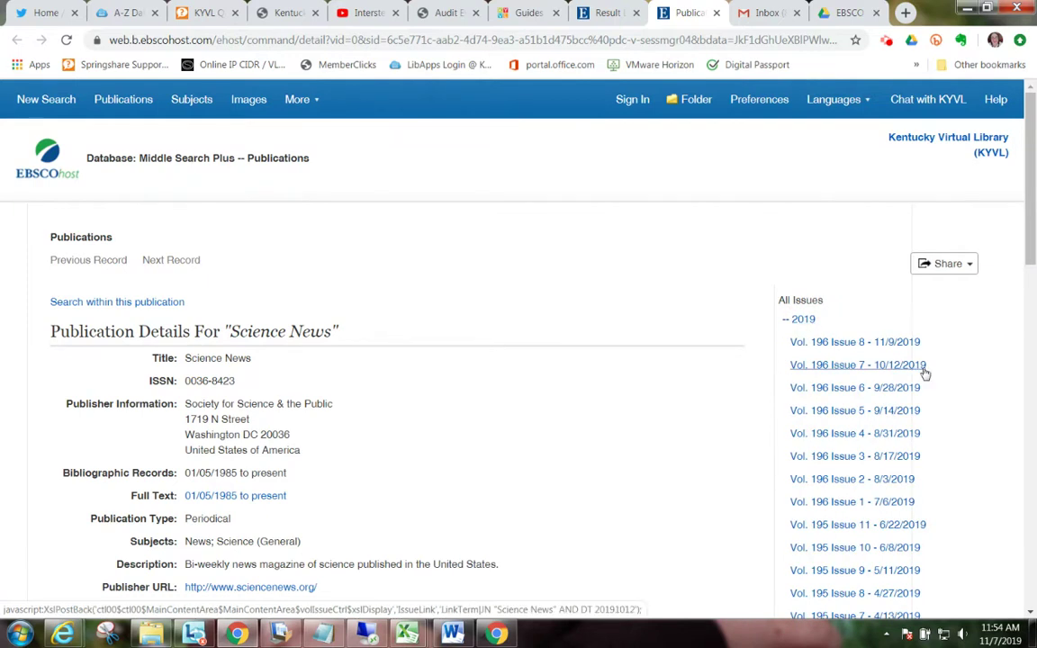
pyautogui.scroll(-9, 974, 418)
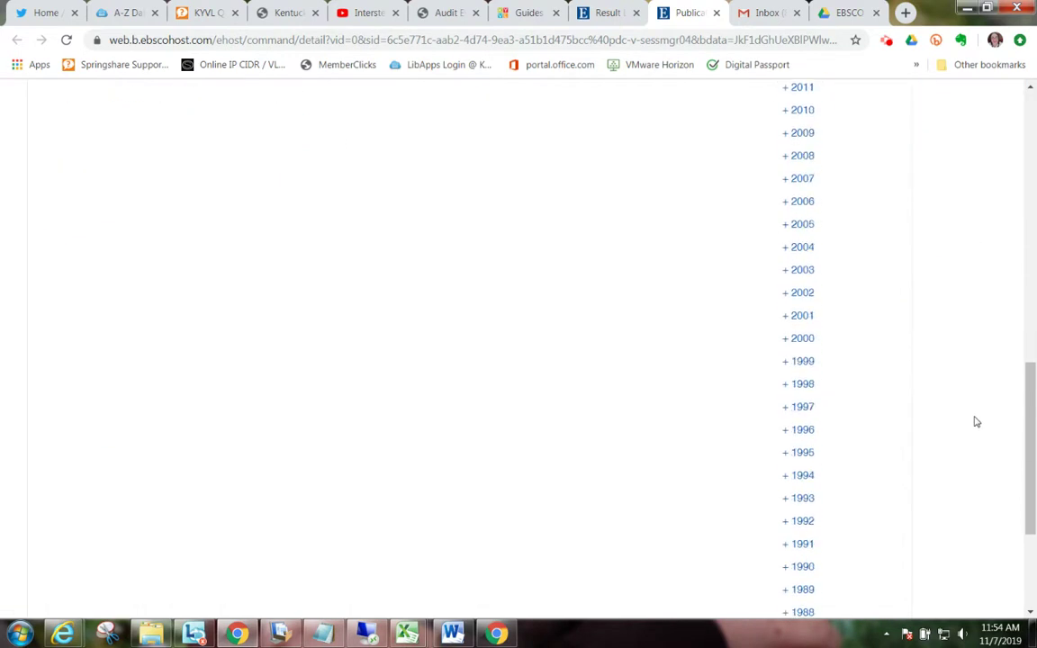
pyautogui.scroll(10, 976, 421)
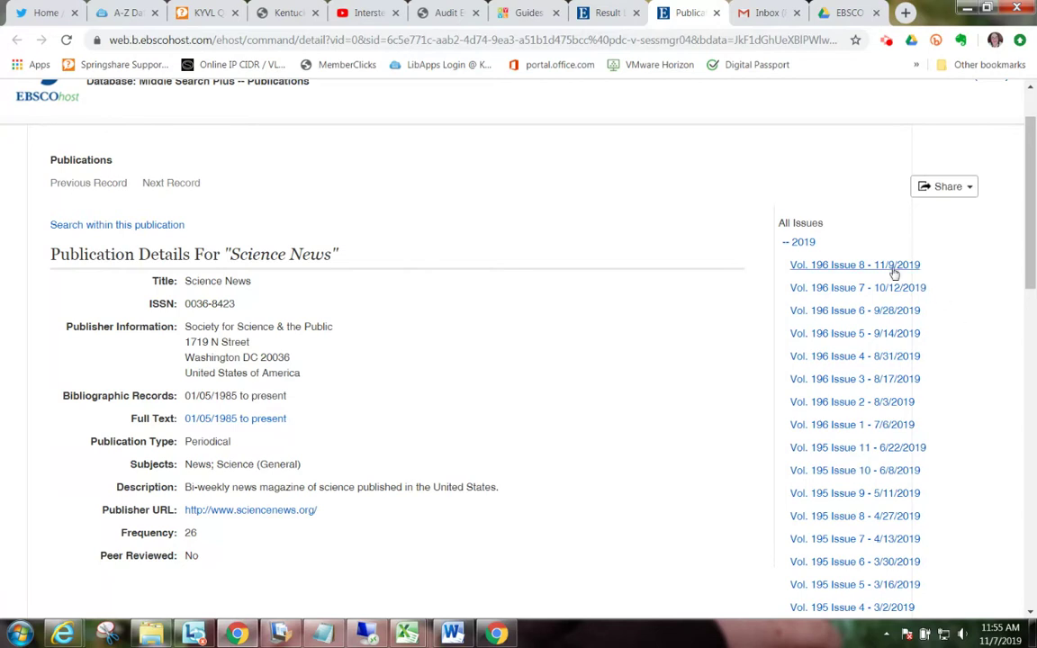
pyautogui.click(842, 267)
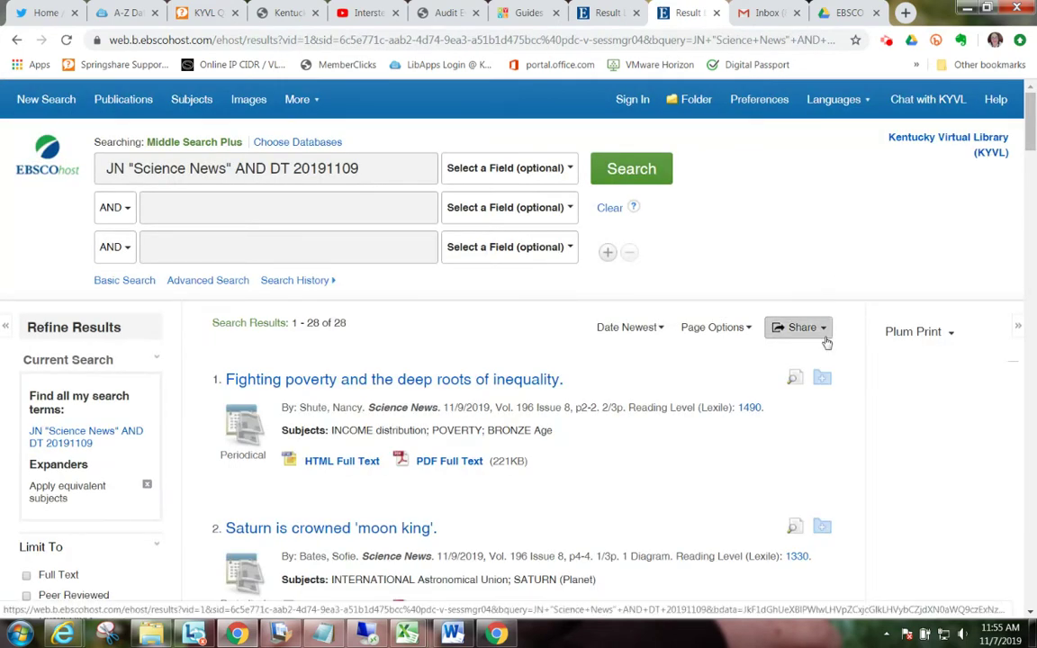
# Step: Scroll through the 28 articles listed from that issue
pyautogui.scroll(-3, 942, 410)
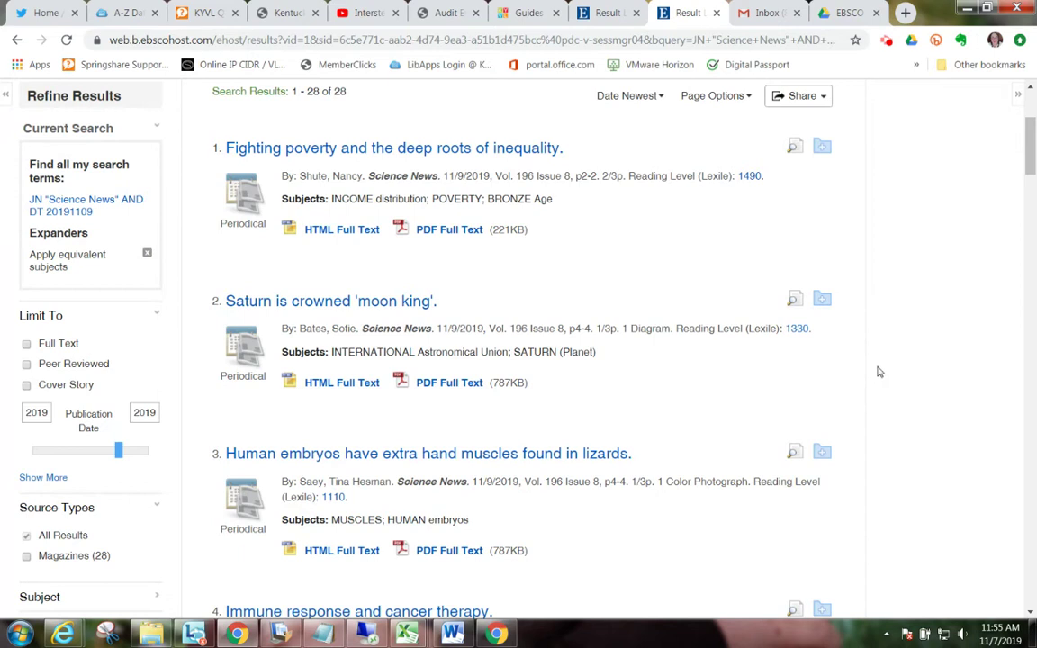
pyautogui.scroll(-1, 880, 372)
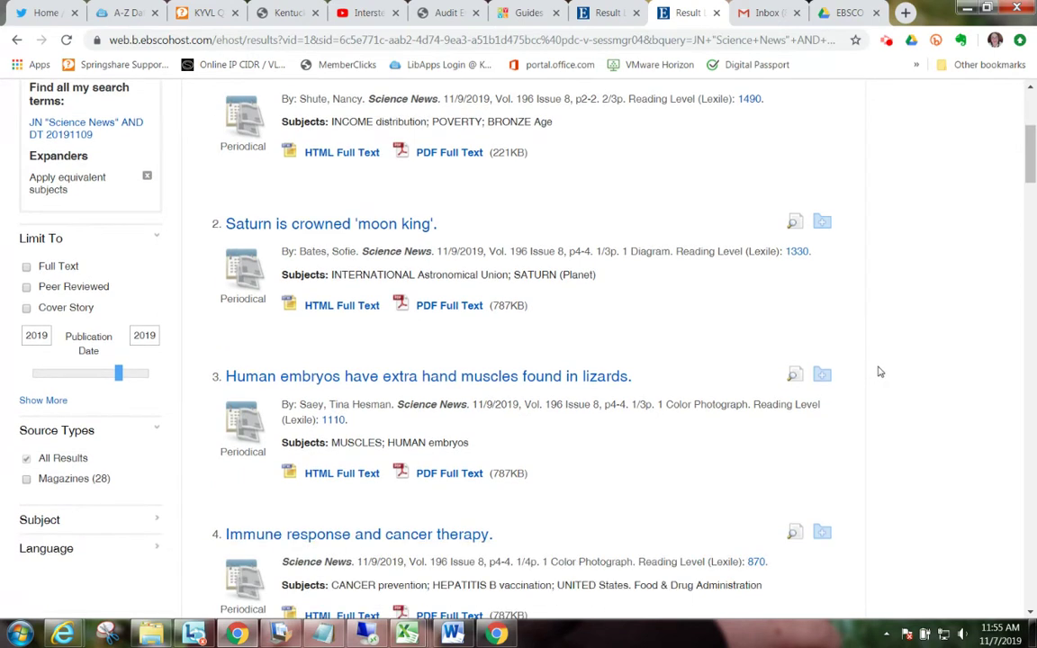
pyautogui.scroll(-3, 879, 372)
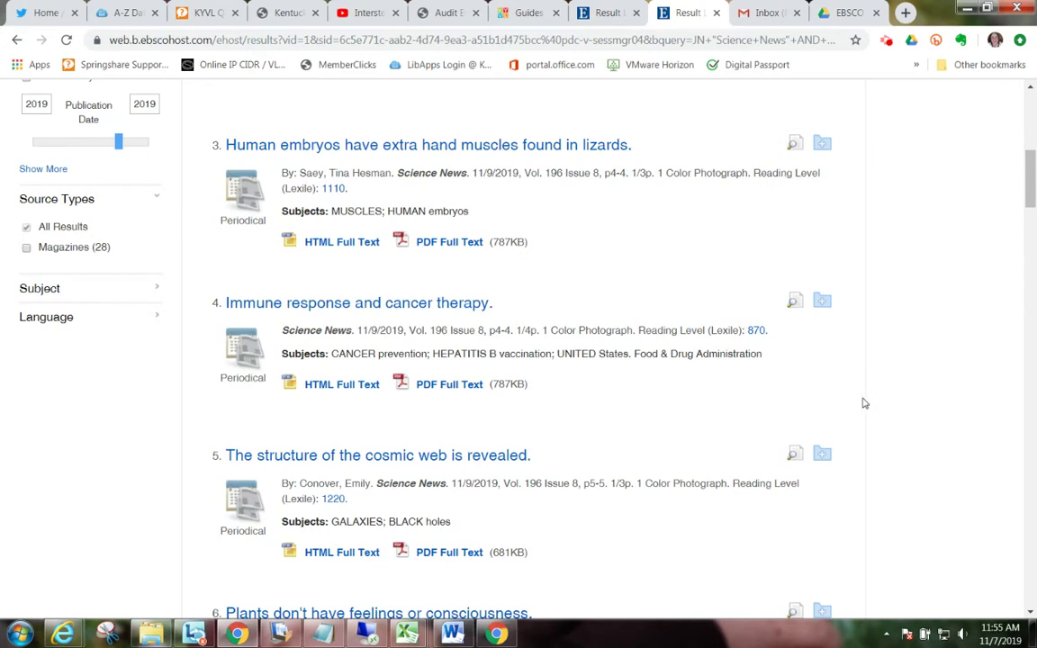
pyautogui.scroll(-2, 862, 402)
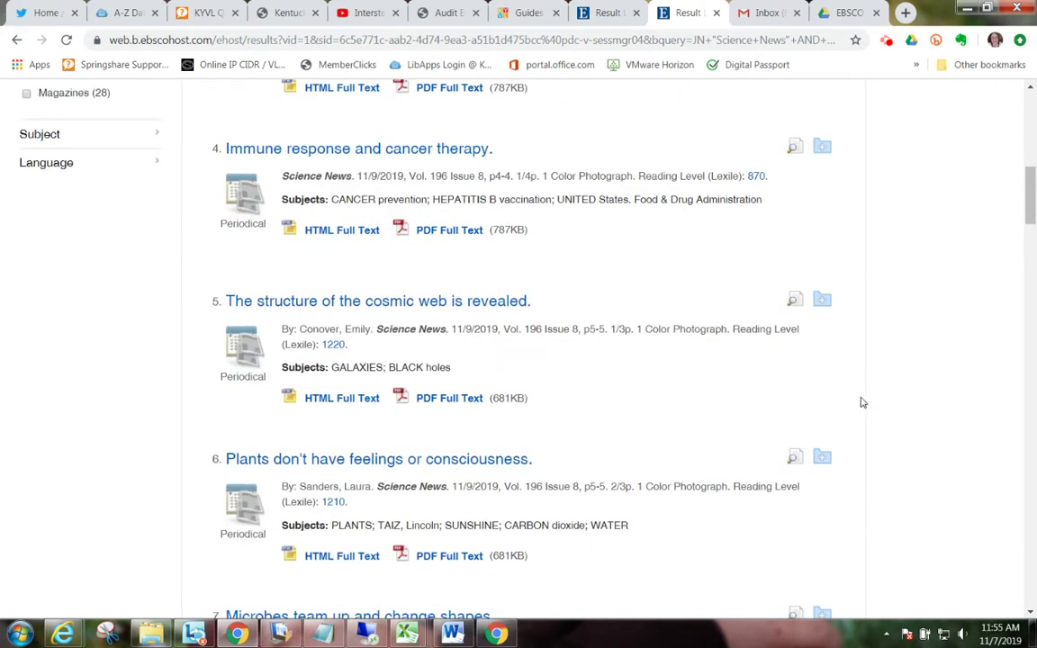
pyautogui.scroll(-7, 867, 398)
pyautogui.scroll(-1, 867, 398)
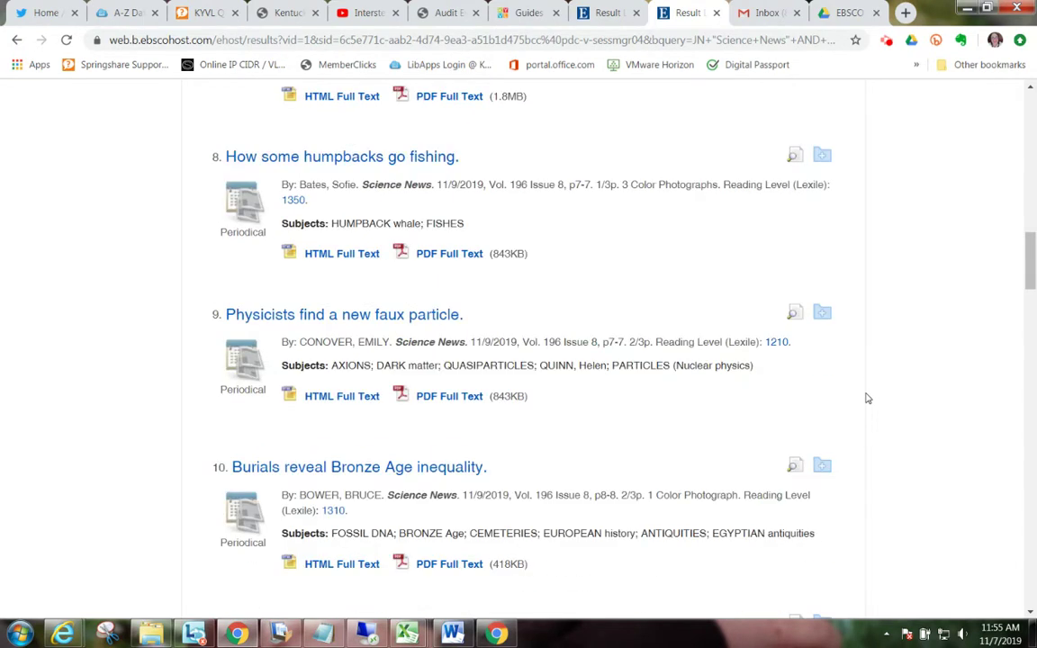
pyautogui.scroll(-5, 867, 398)
pyautogui.scroll(-3, 867, 398)
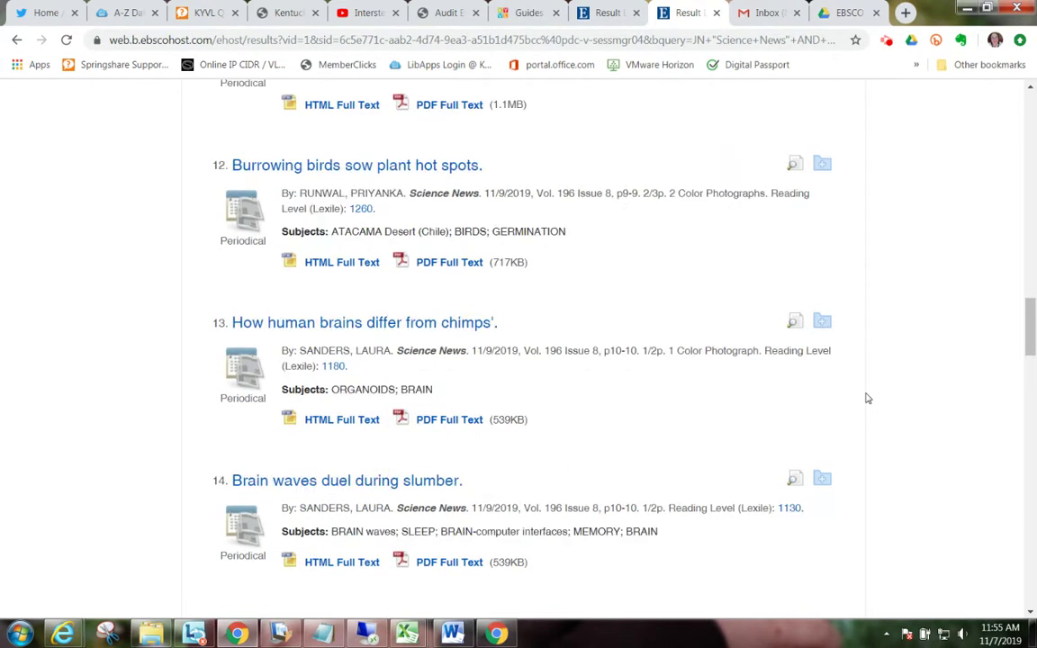
pyautogui.scroll(-3, 867, 398)
pyautogui.scroll(-4, 867, 398)
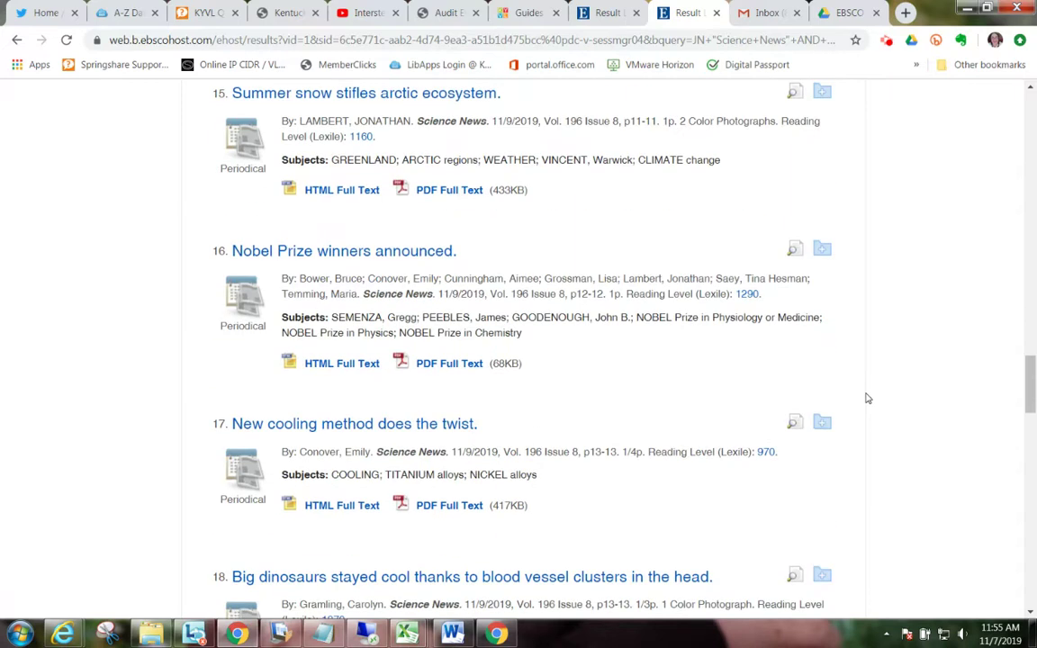
pyautogui.scroll(-7, 866, 398)
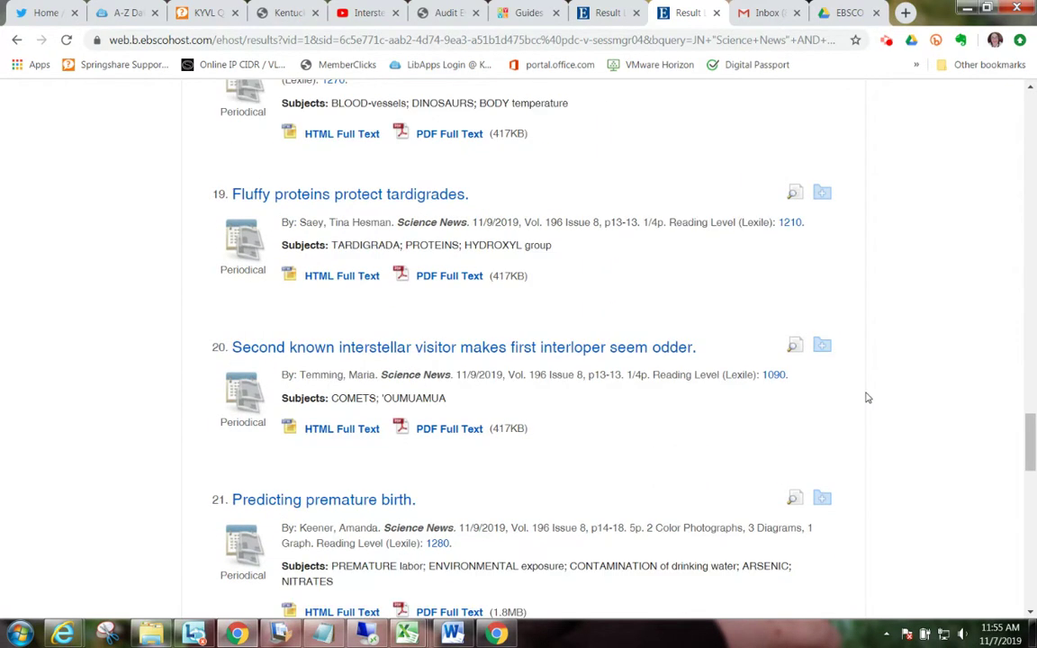
pyautogui.scroll(20, 867, 397)
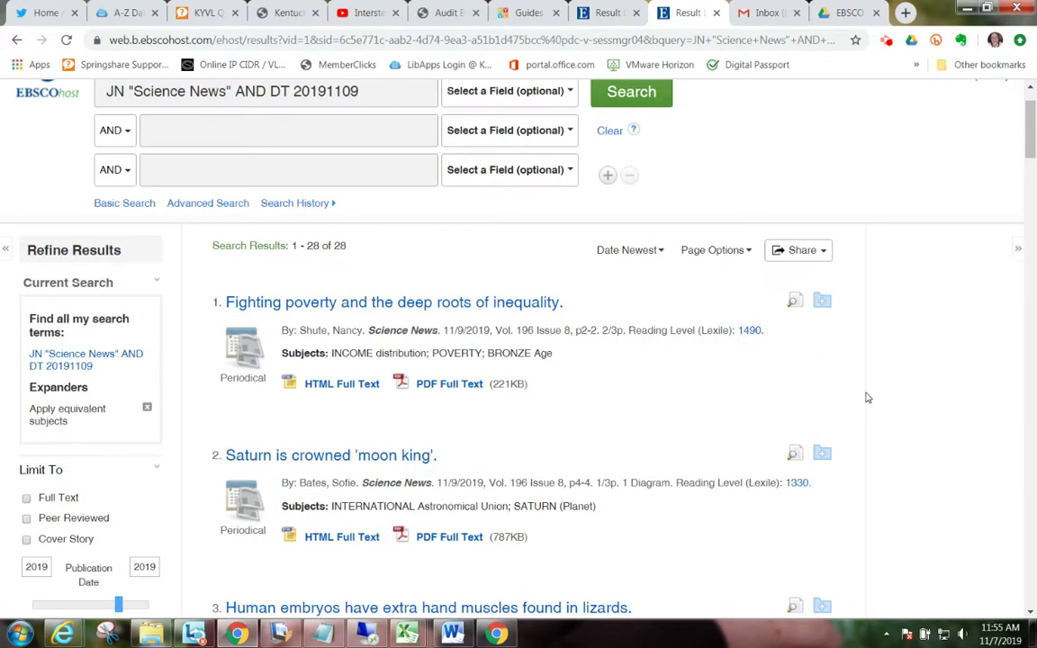
pyautogui.scroll(-1, 492, 399)
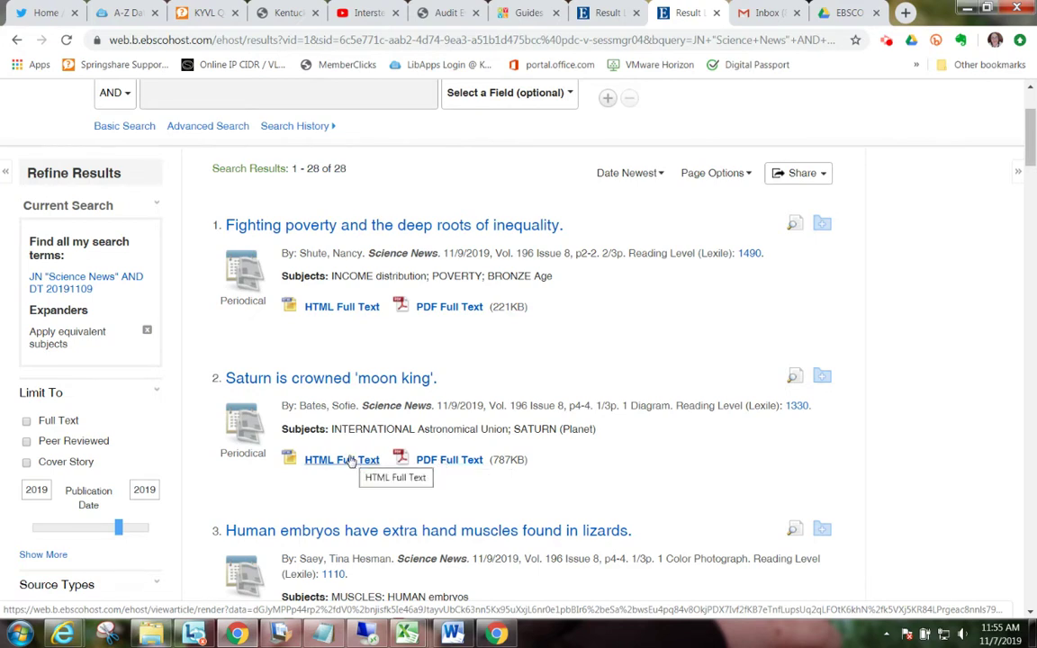
# Step: Open the 'Saturn is crowned moon king' PDF Full Text and save it to Google Drive
pyautogui.click(450, 461)
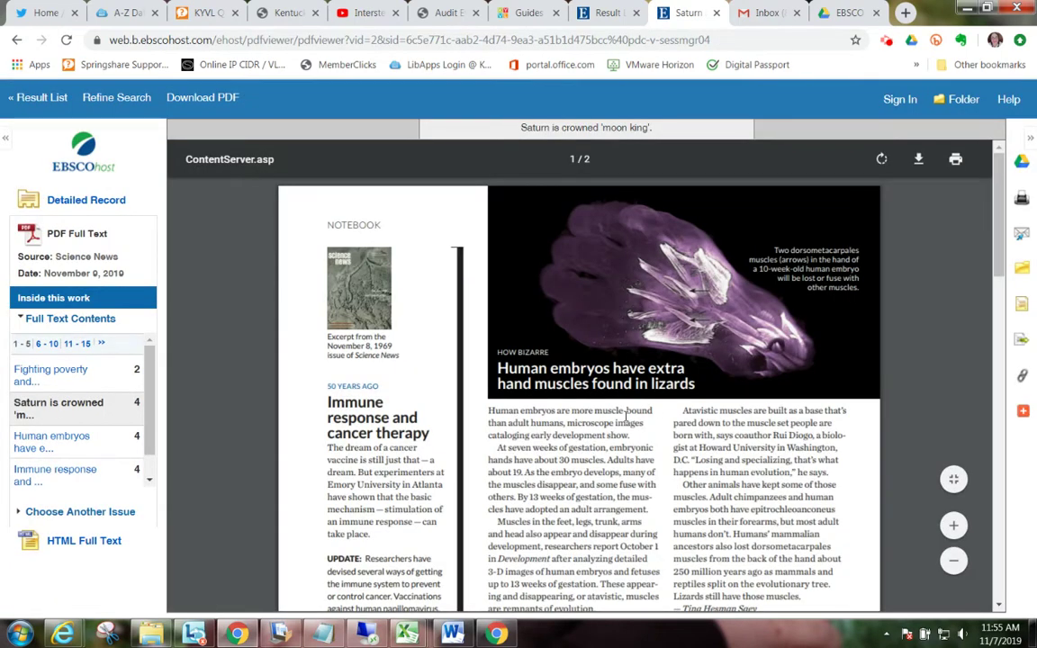
pyautogui.scroll(-5, 627, 416)
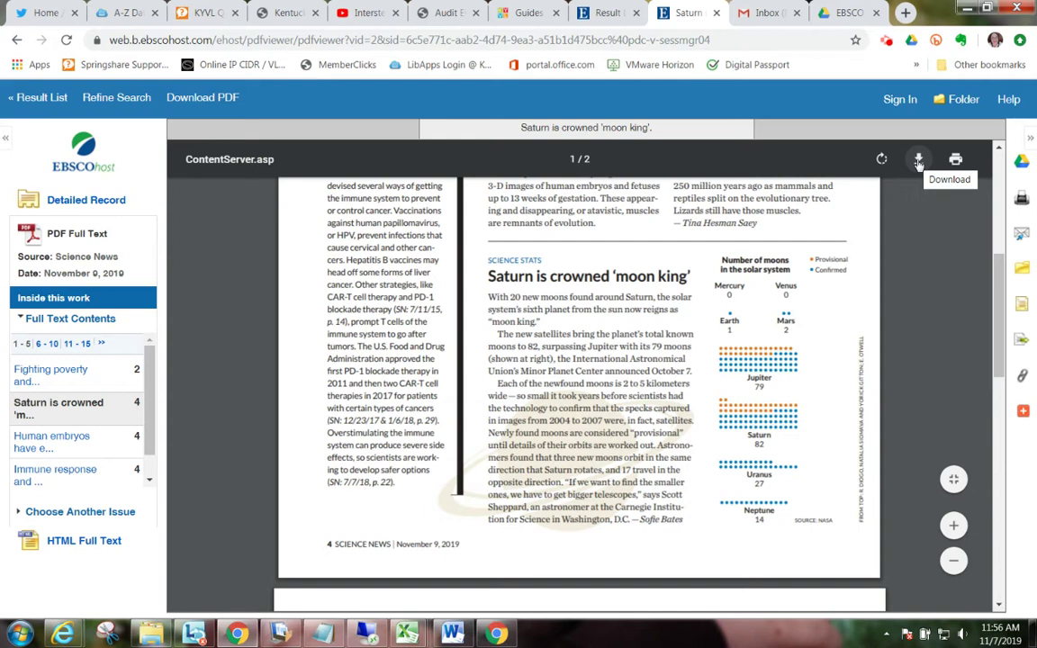
pyautogui.click(1023, 164)
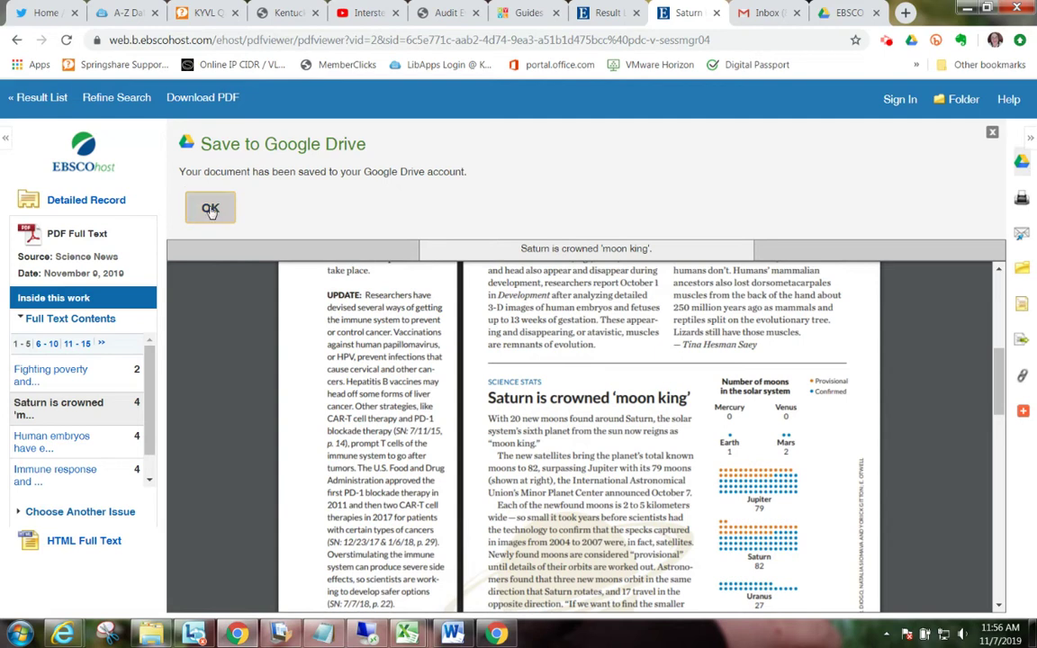
pyautogui.click(208, 207)
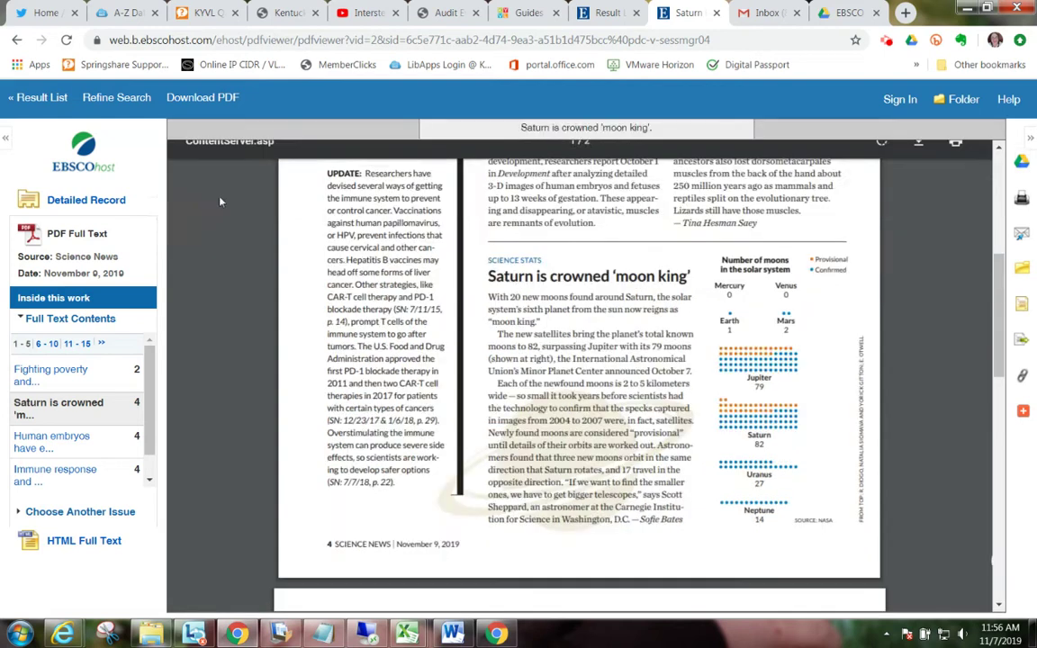
# Step: Confirm the 795 KB Saturn PDF is in Drive's EBSCO folder, then return to EBSCO results
pyautogui.click(848, 14)
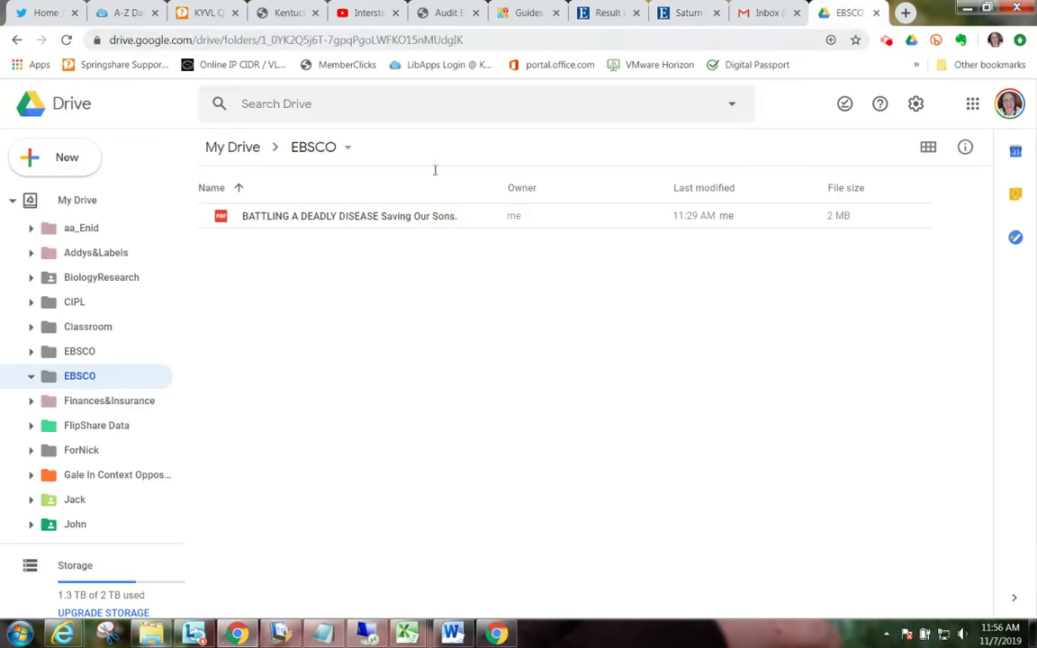
pyautogui.click(104, 354)
pyautogui.click(90, 379)
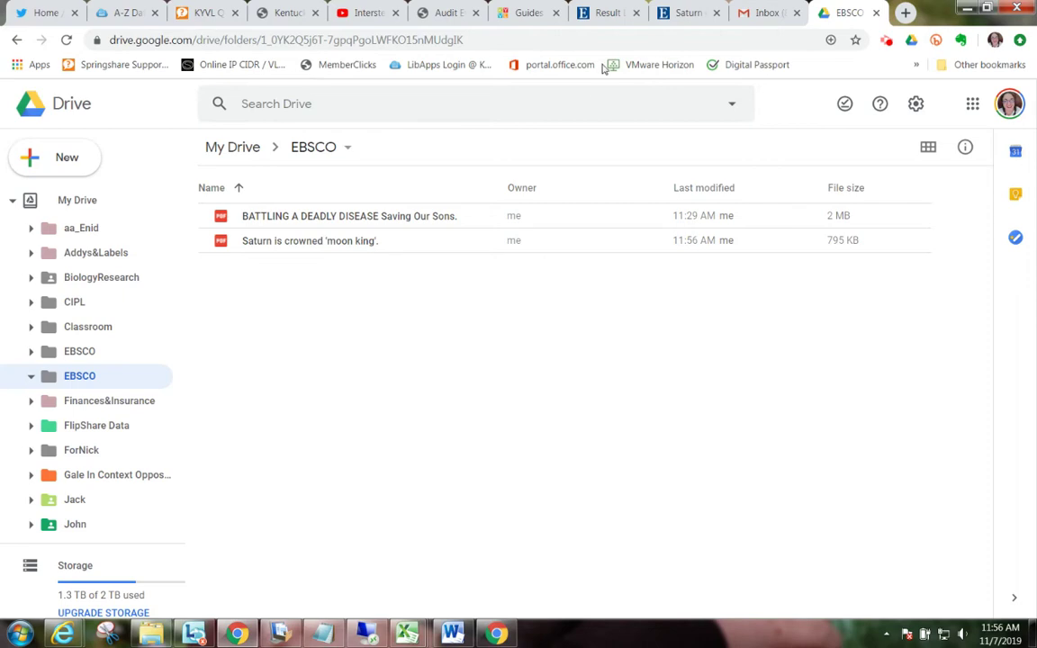
pyautogui.click(607, 13)
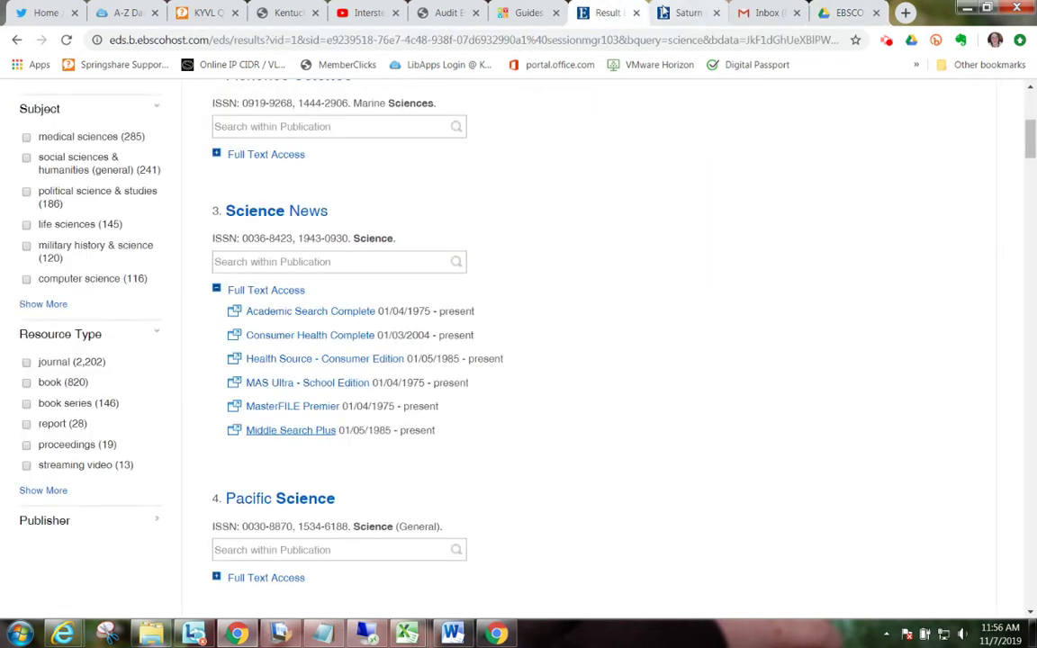
# Step: Return to the Saturn 'moon king' article in the PDF viewer
pyautogui.click(667, 12)
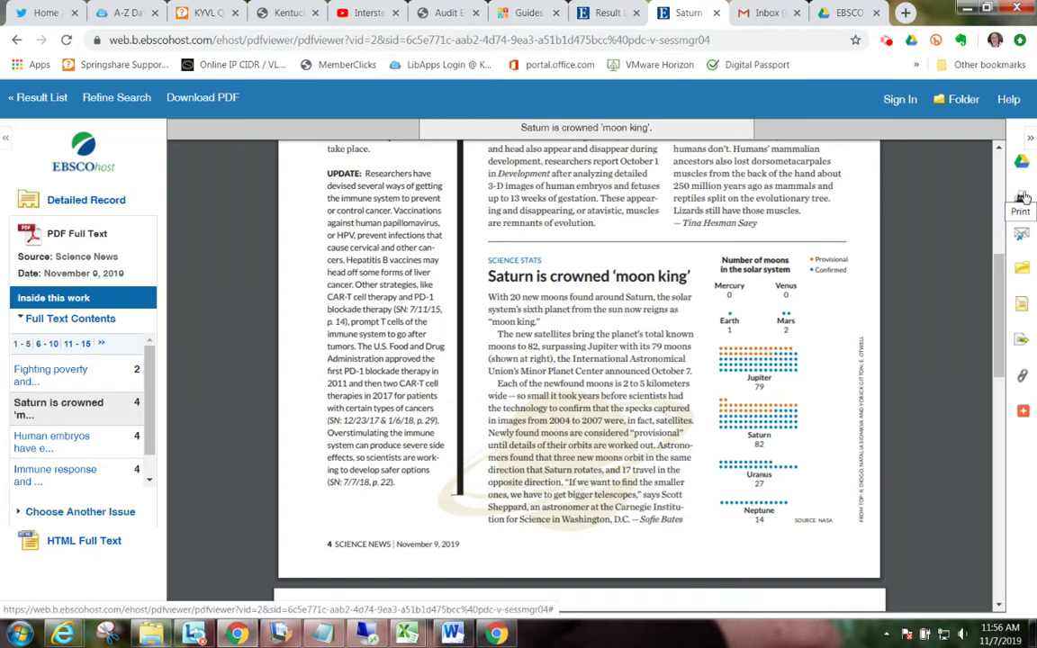
# Step: E-mail the Saturn article to two recipient addresses with an APA-format citation included
pyautogui.click(1020, 235)
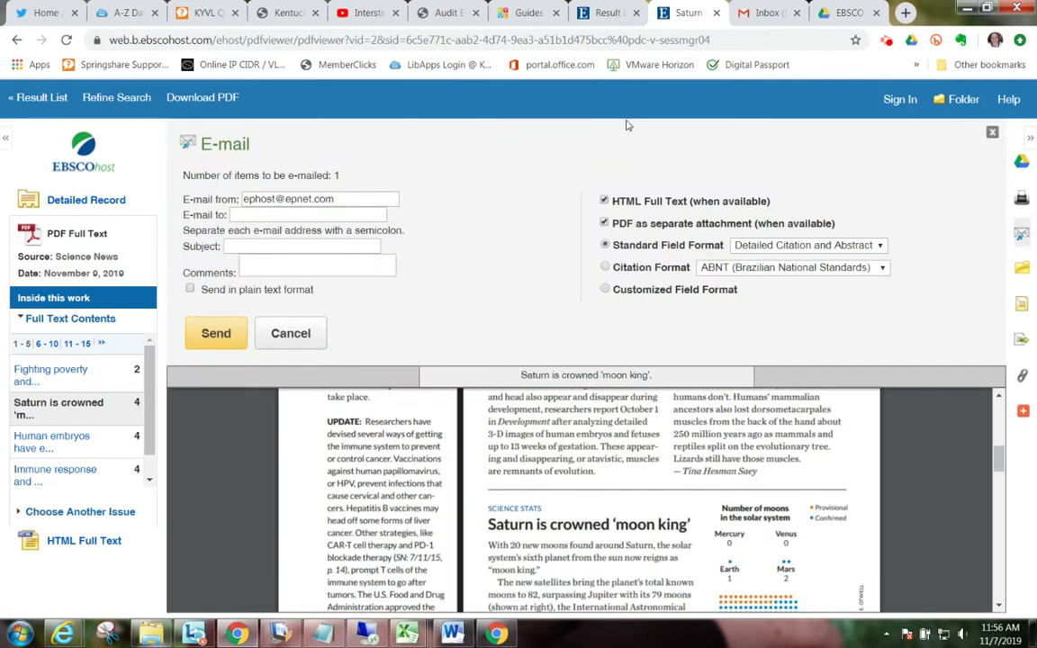
pyautogui.click(337, 217)
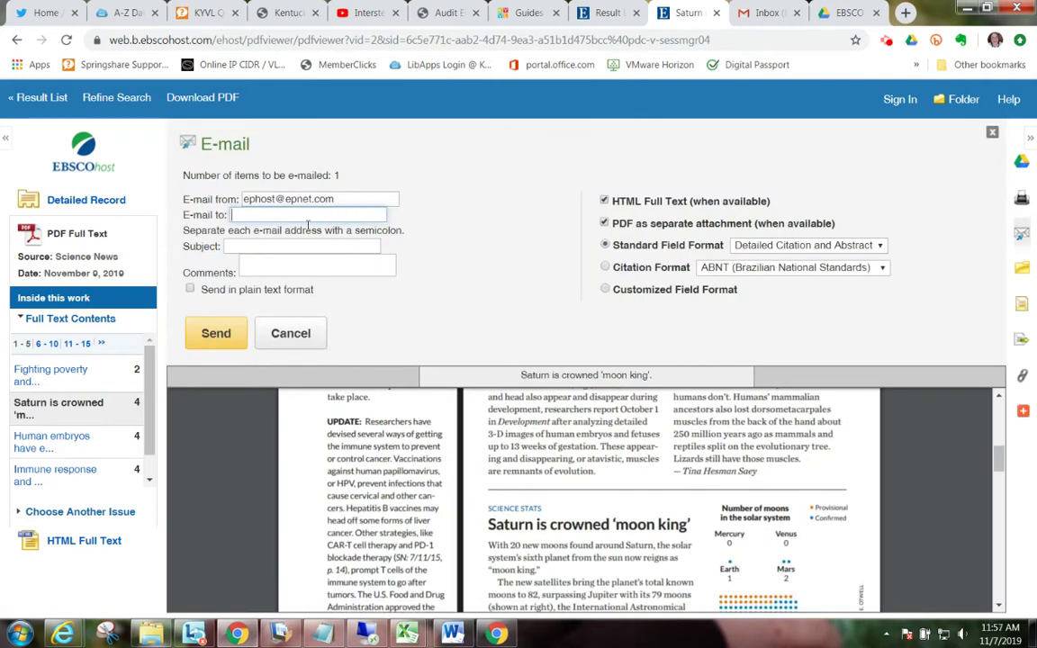
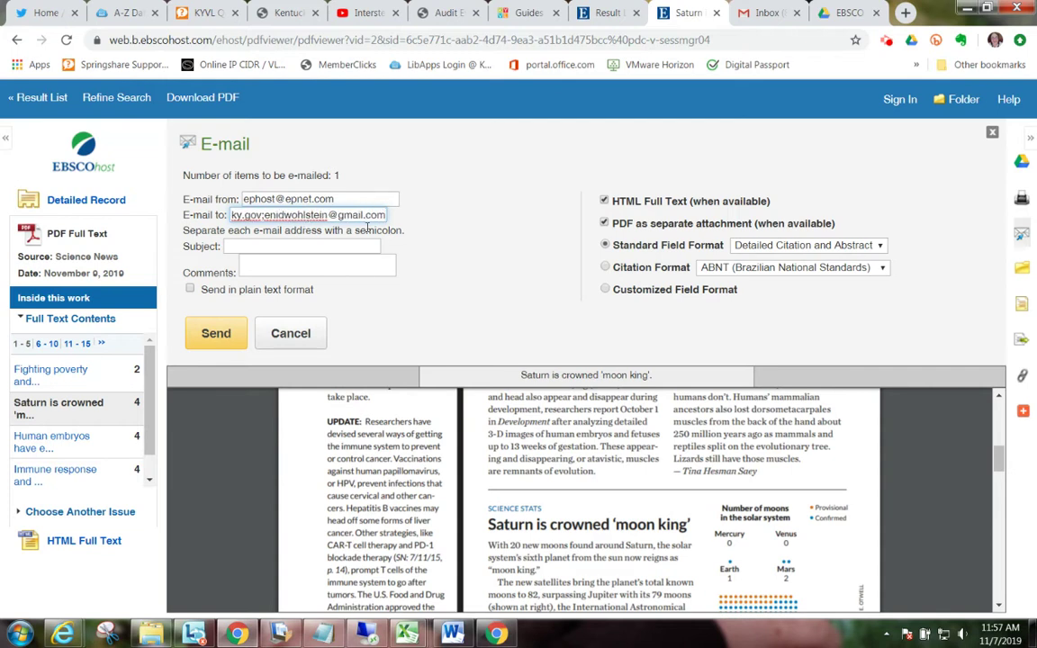
pyautogui.click(606, 268)
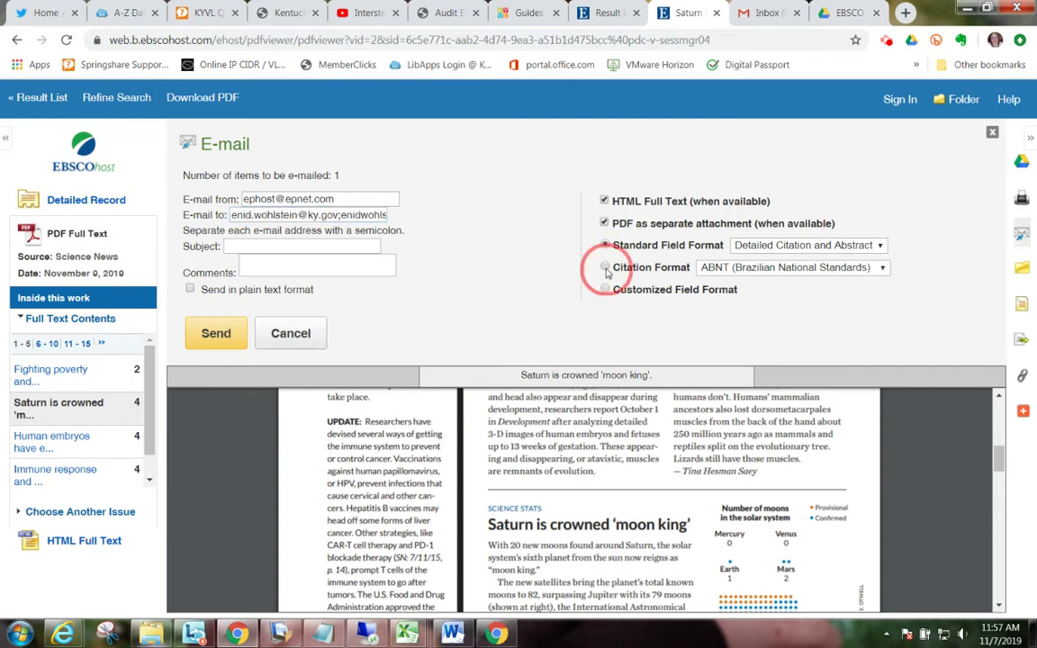
pyautogui.click(720, 267)
pyautogui.click(725, 307)
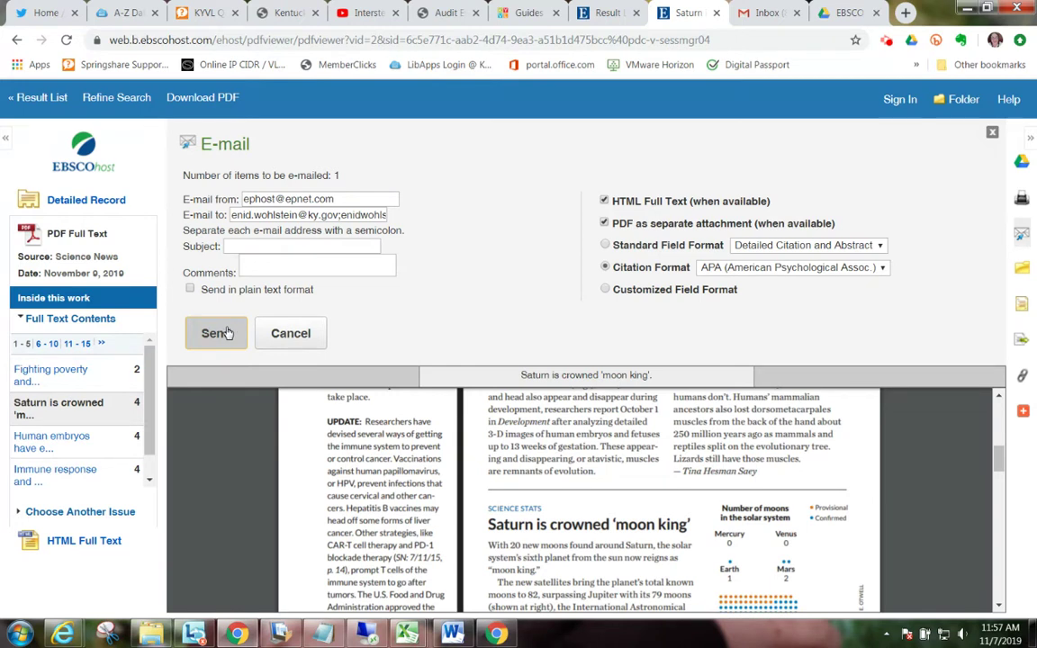
pyautogui.click(228, 333)
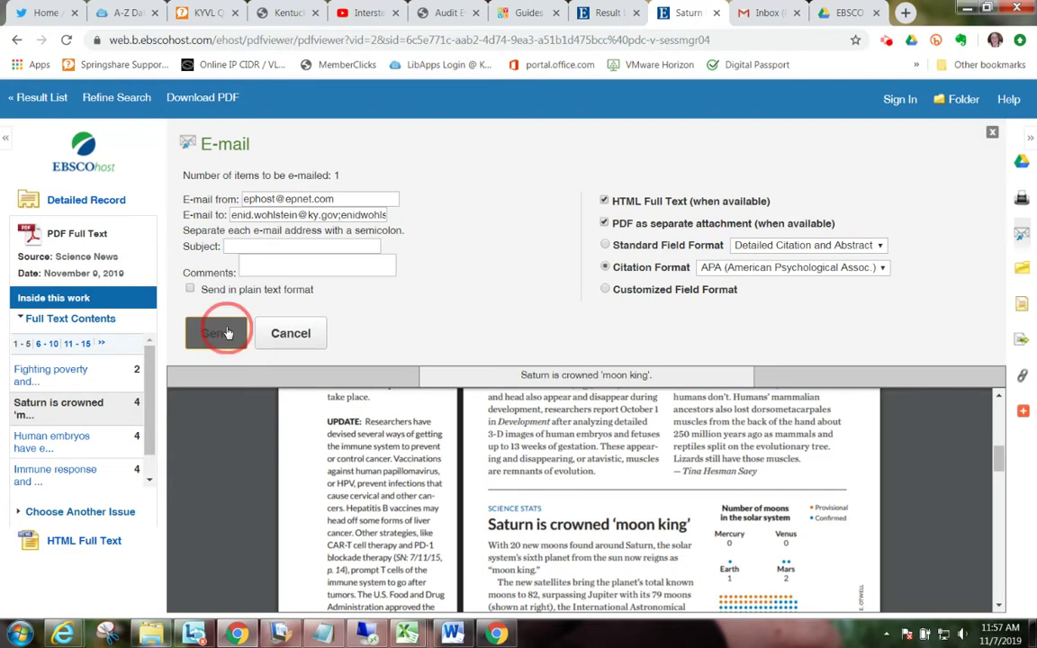
pyautogui.click(567, 300)
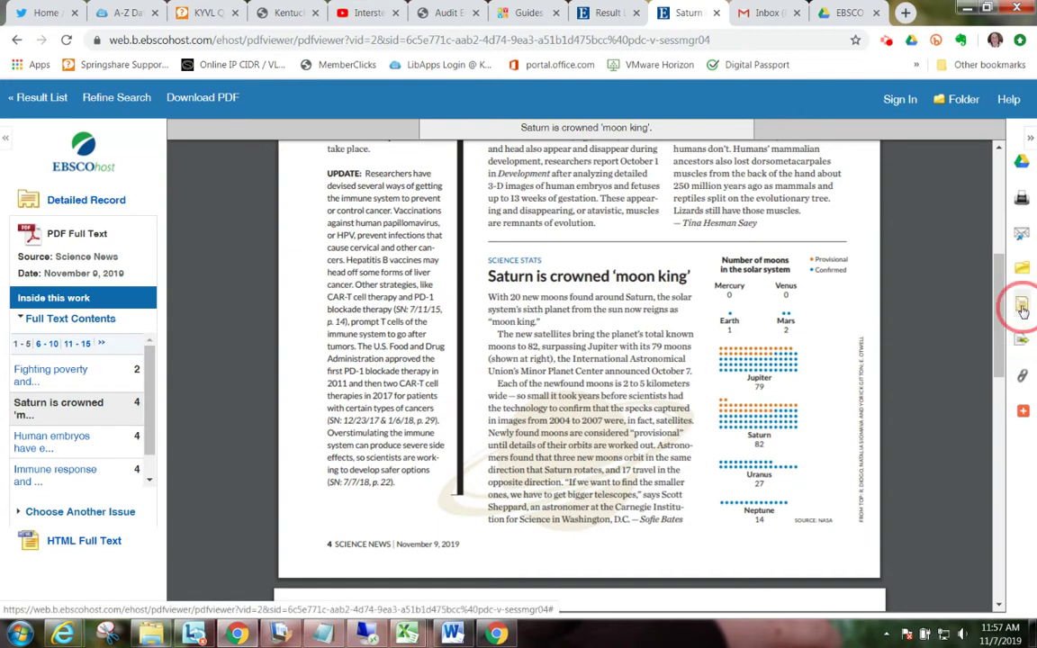
# Step: Bring up the Saturn article's citation formats, select the APA reference, and show its permalink
pyautogui.click(1022, 306)
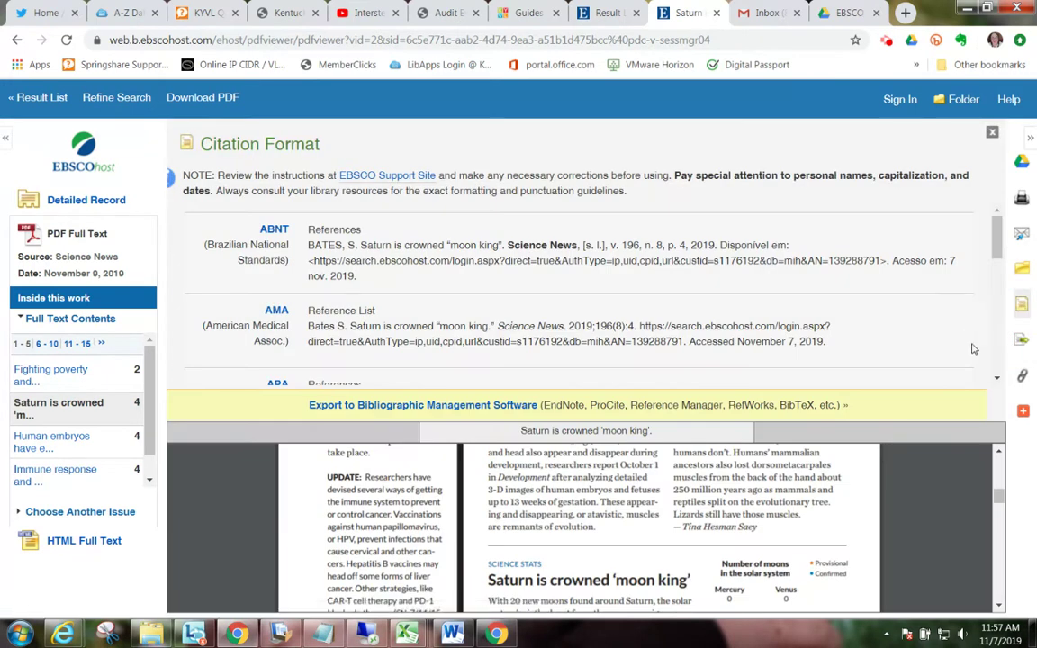
pyautogui.scroll(-4, 999, 372)
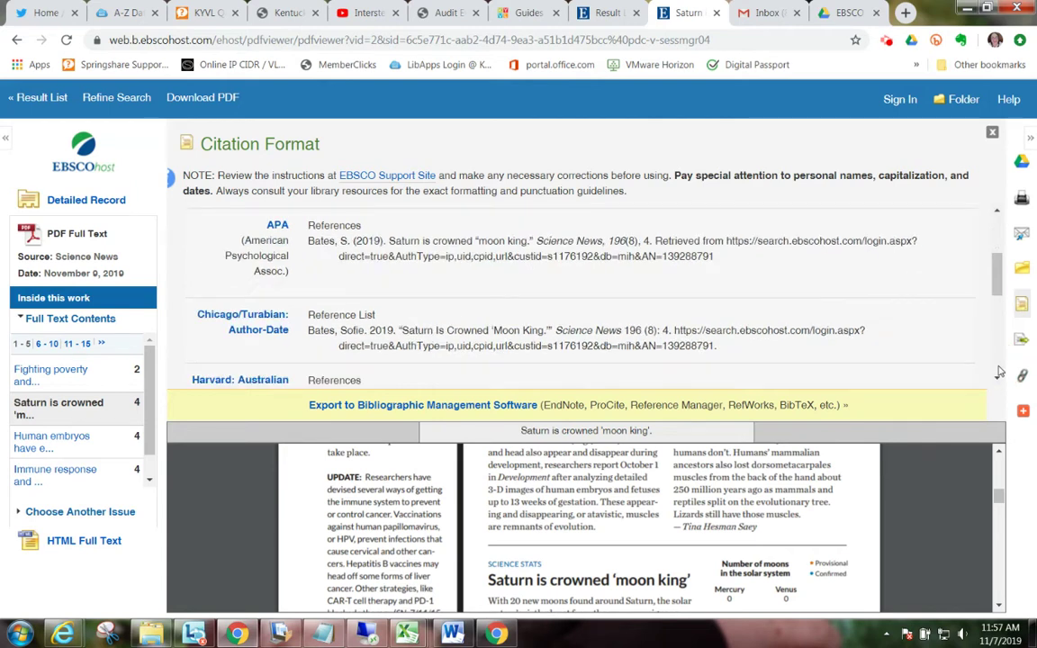
pyautogui.scroll(-2, 999, 372)
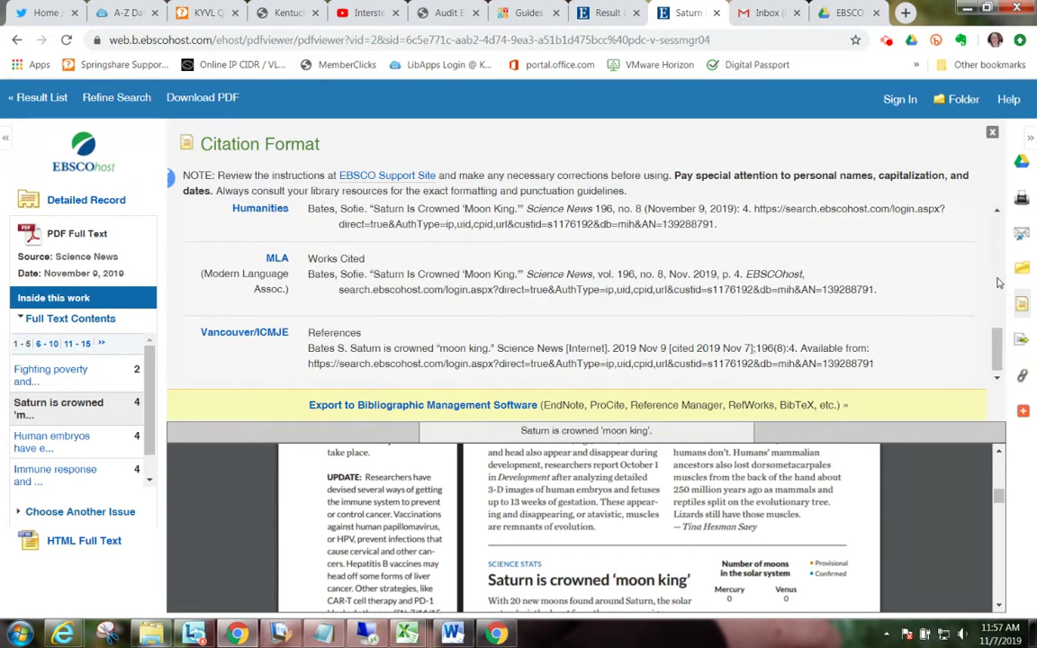
pyautogui.click(996, 234)
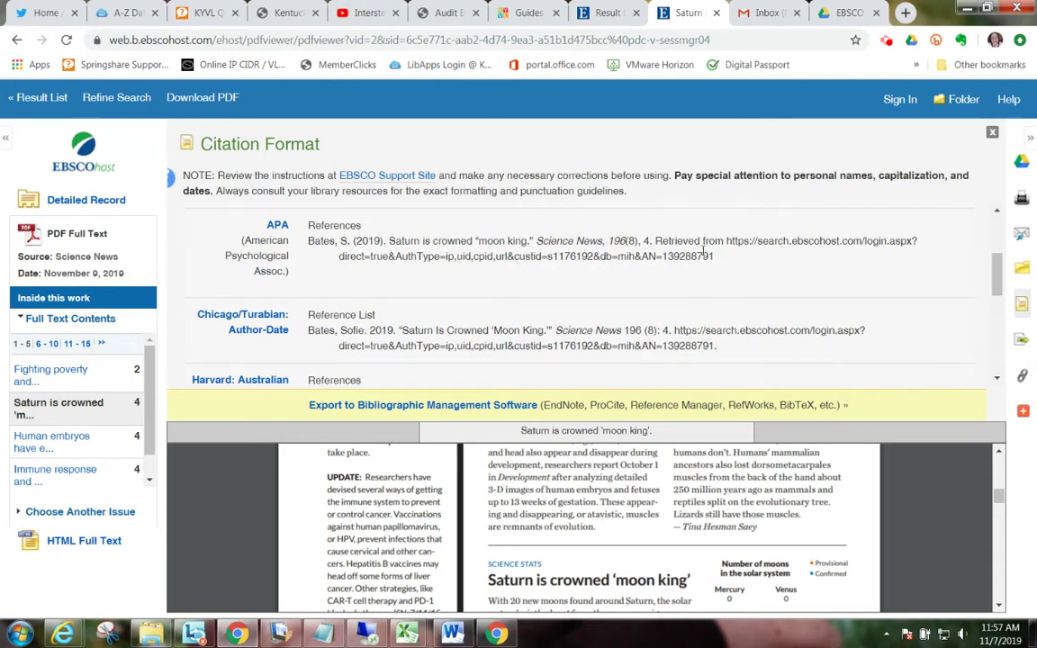
pyautogui.moveTo(713, 257); pyautogui.dragTo(301, 245)
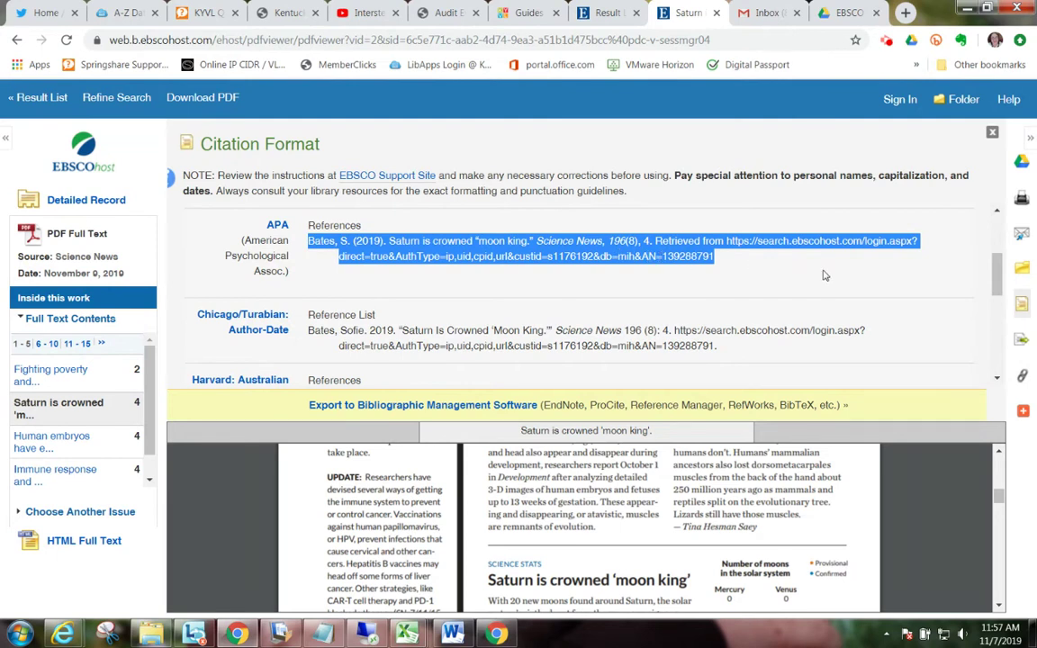
pyautogui.click(1023, 377)
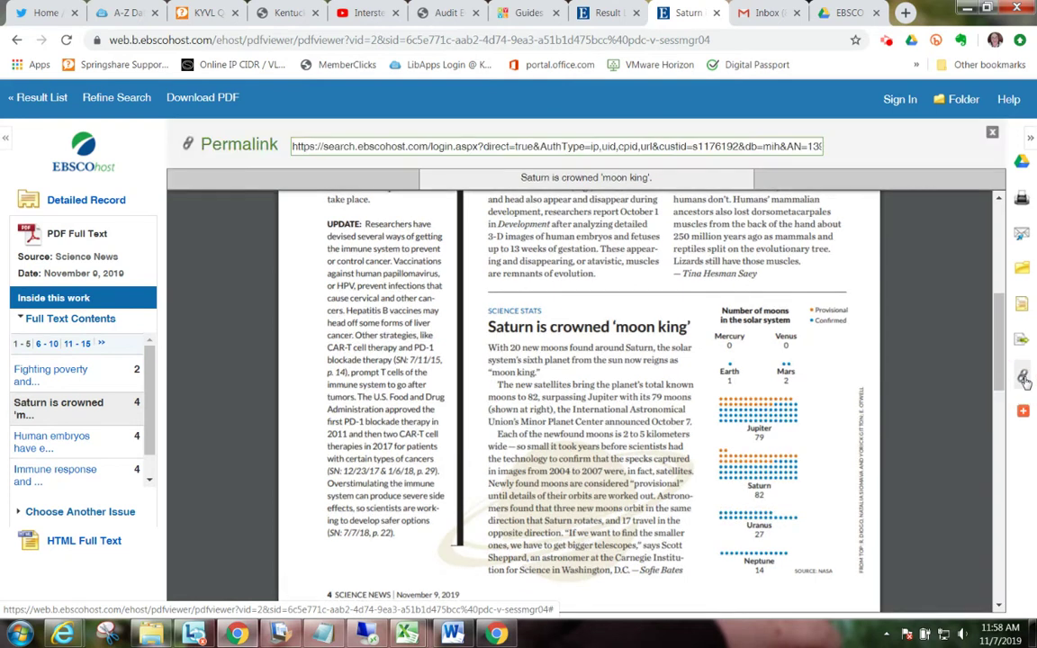
# Step: Select the permalink URL, compare it with the address bar, and close the permalink panel
pyautogui.click(537, 146)
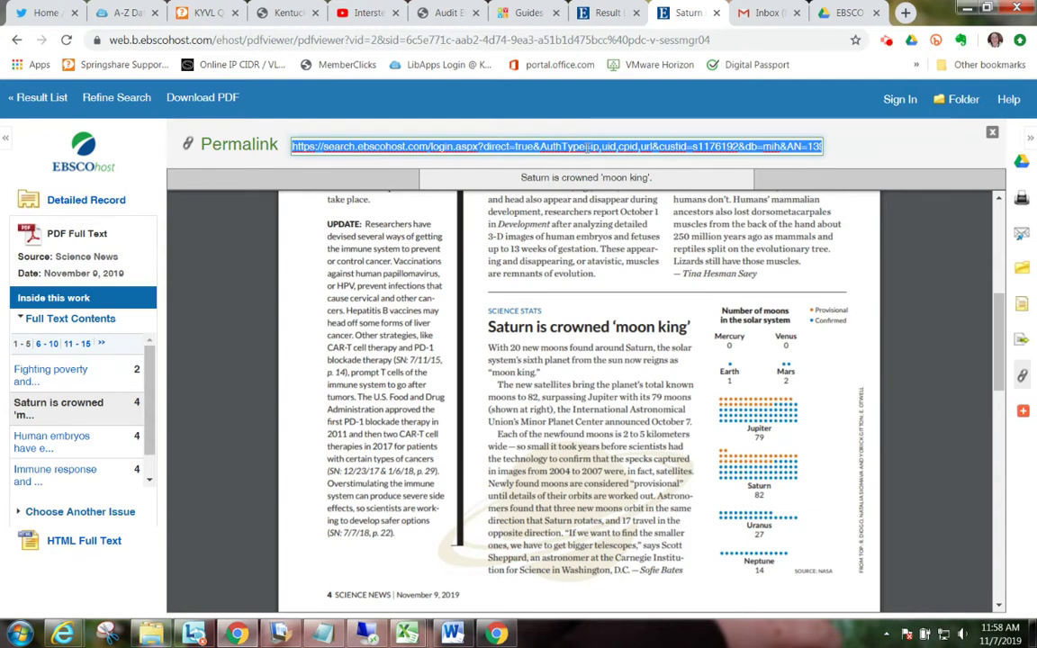
pyautogui.click(628, 42)
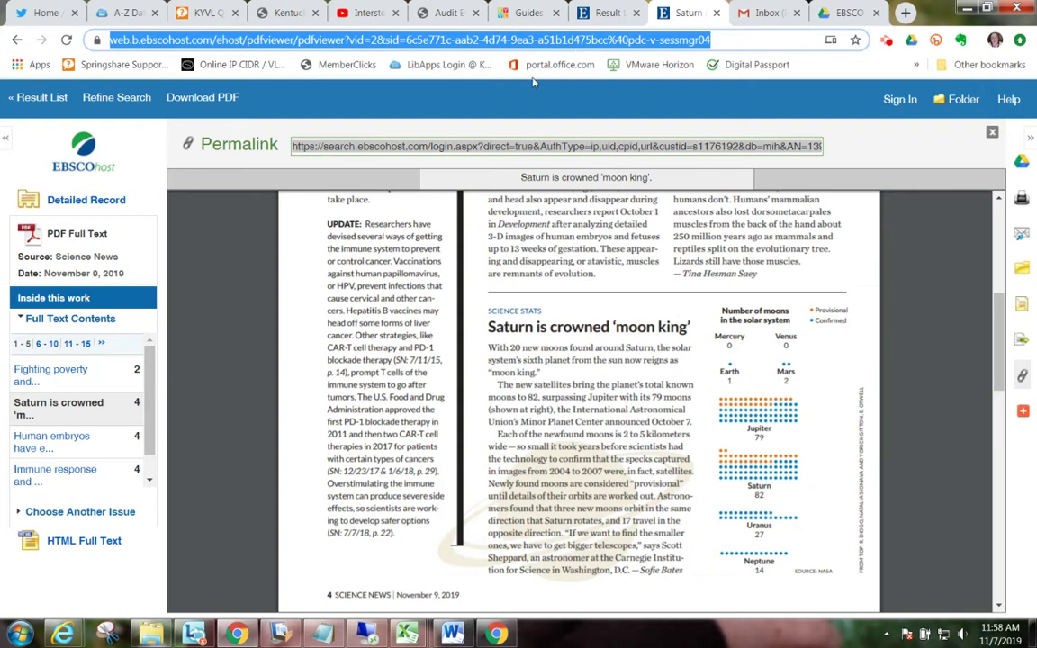
pyautogui.click(544, 146)
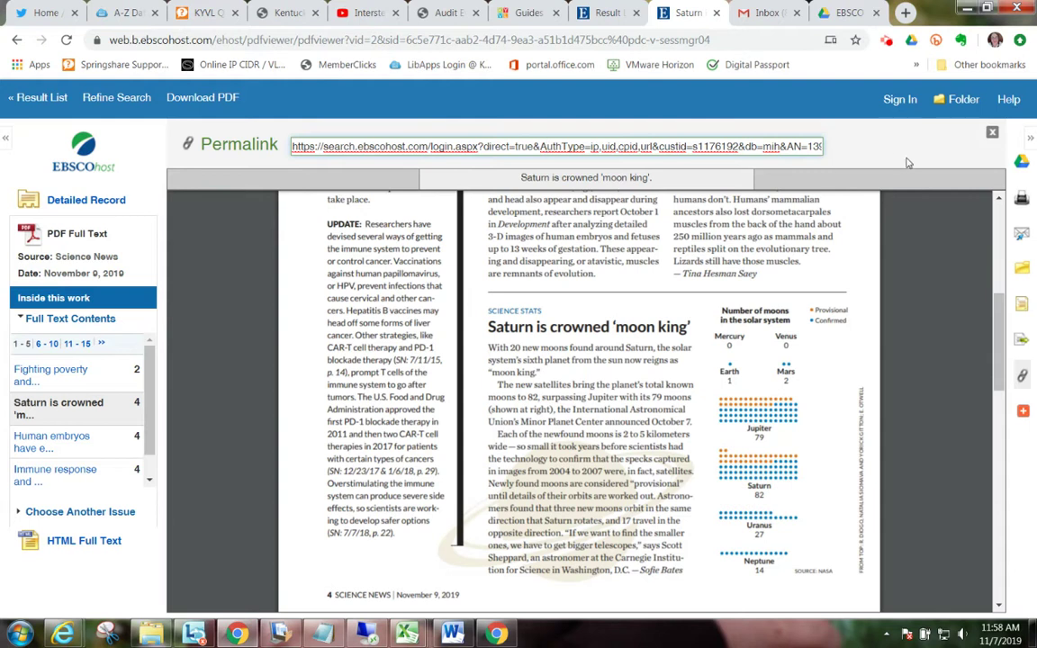
pyautogui.click(992, 133)
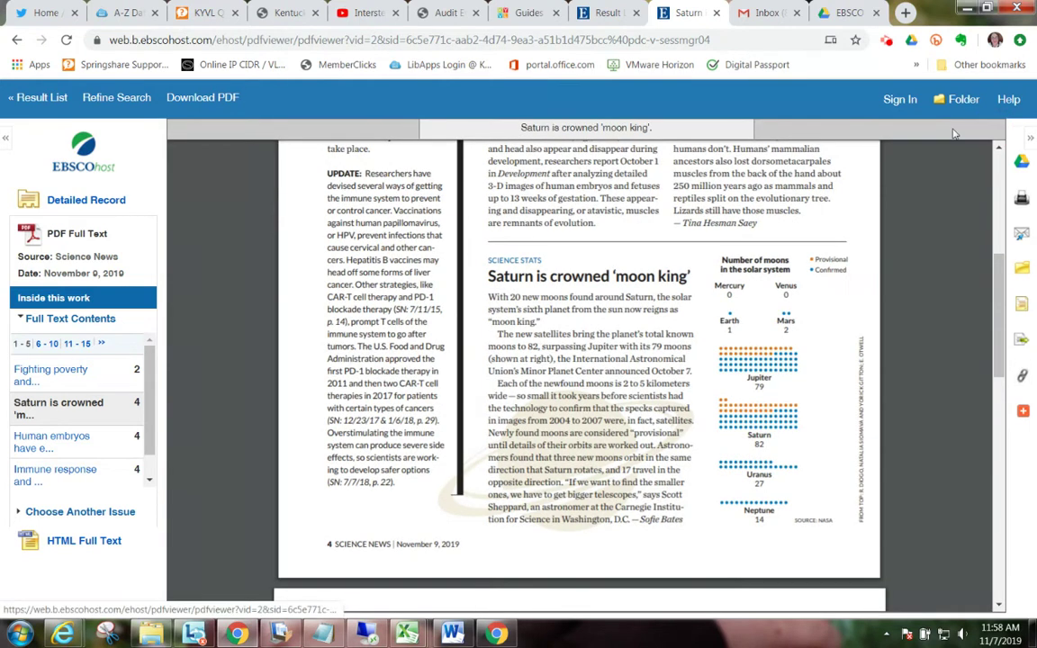
# Step: Narrow the issue results with the term 'trees' and open the Tree Sleuths PDF
pyautogui.click(37, 105)
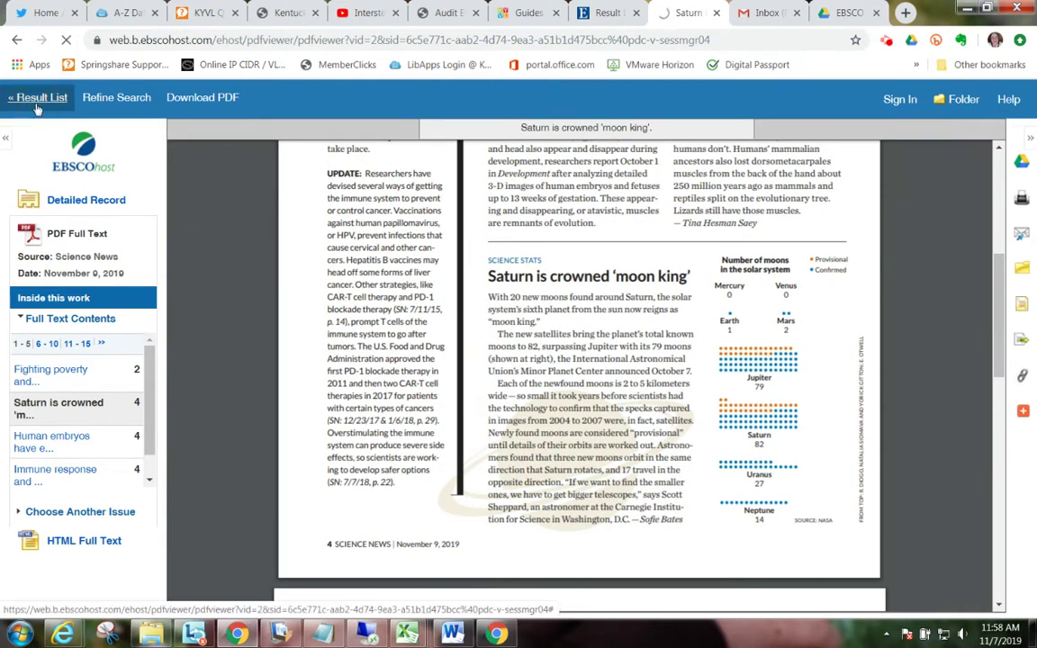
pyautogui.scroll(5, 360, 247)
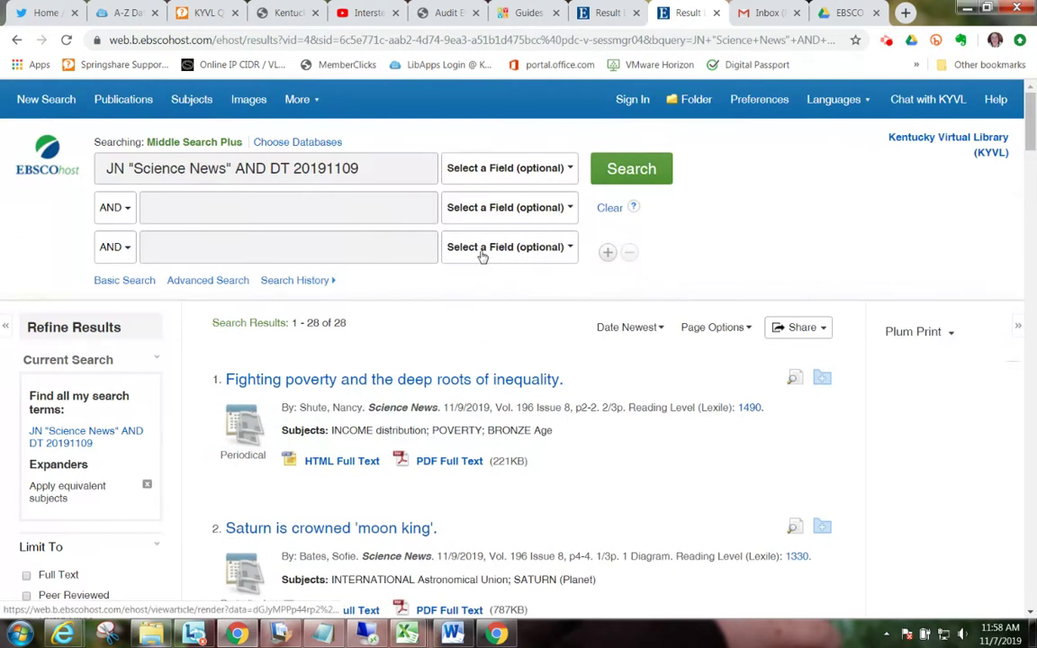
pyautogui.click(312, 207)
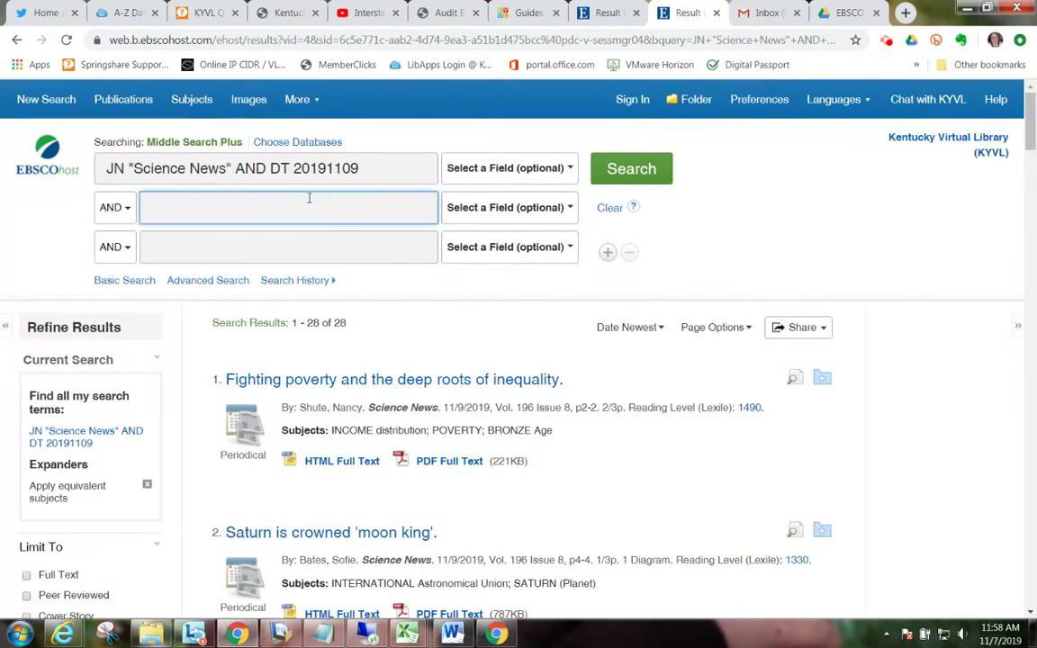
pyautogui.write('trees')
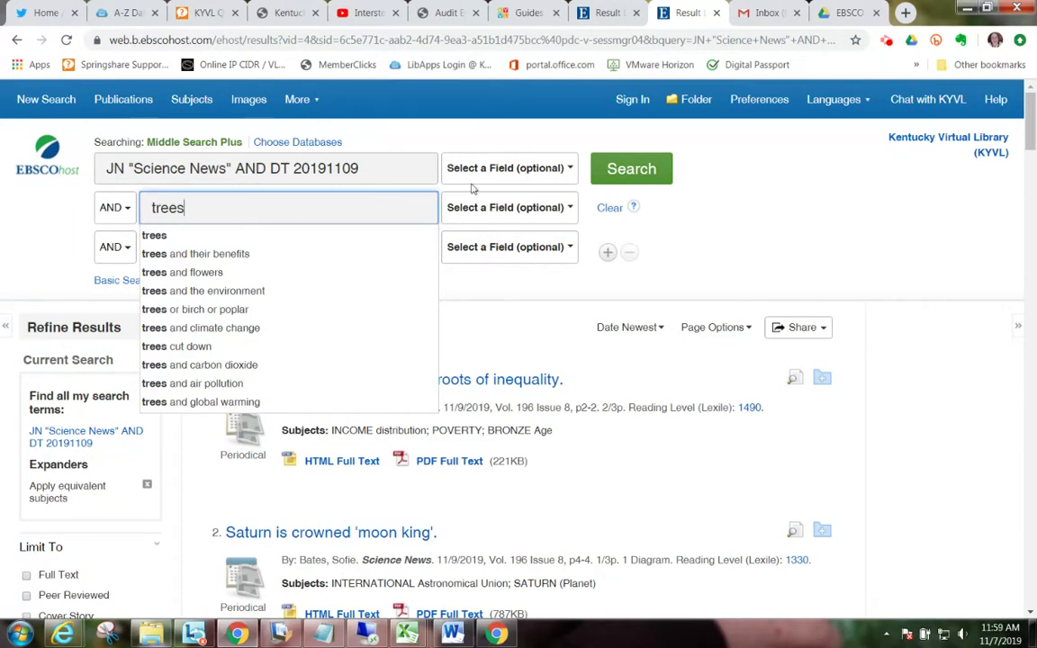
pyautogui.click(629, 170)
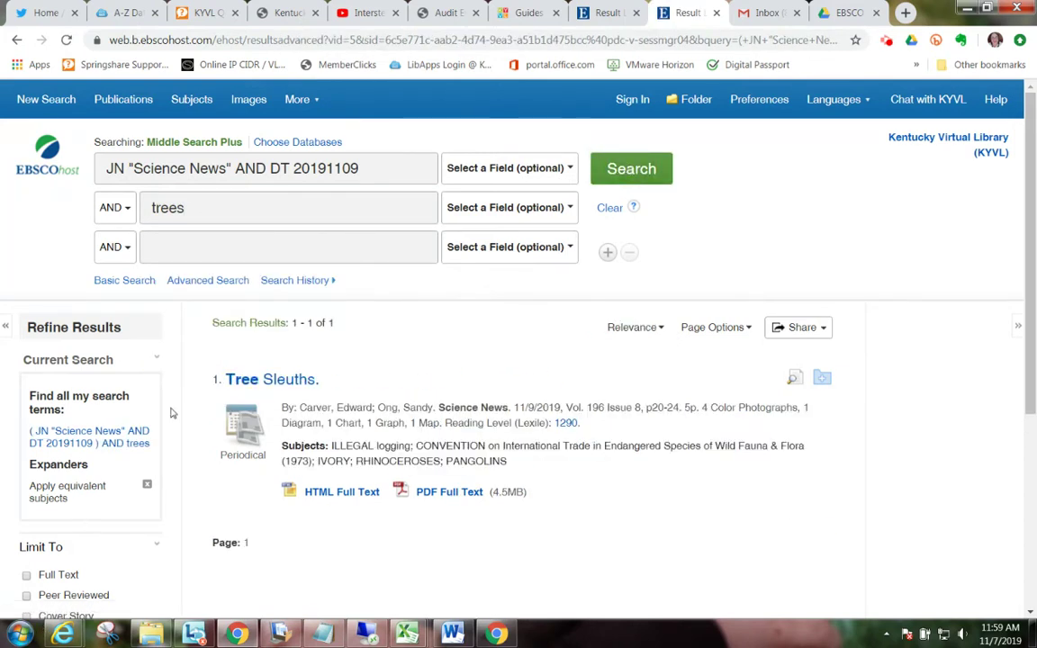
pyautogui.click(441, 493)
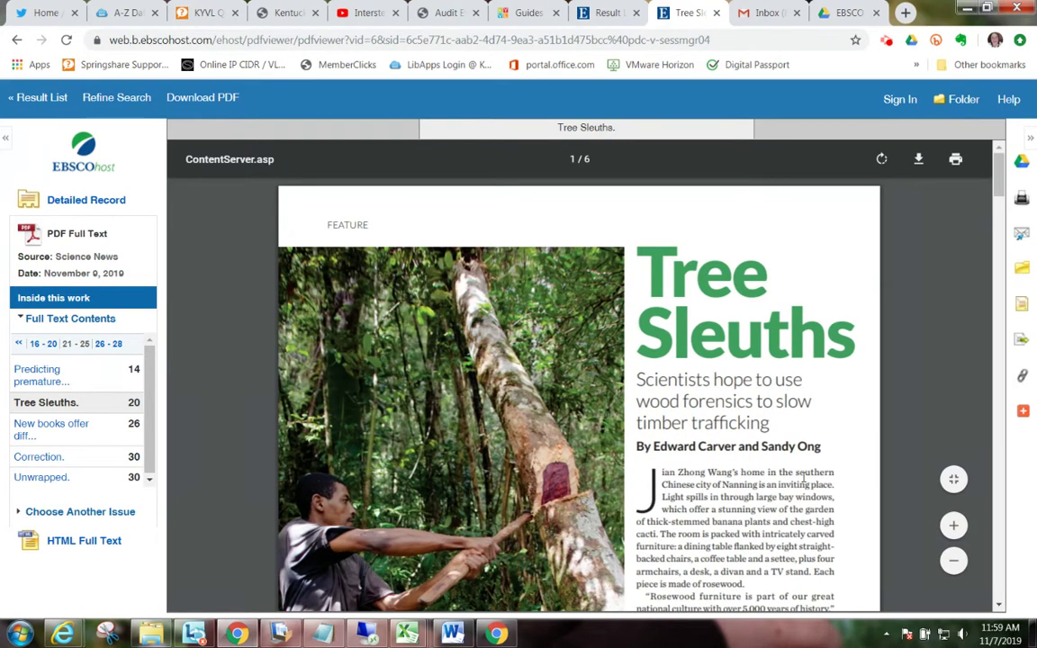
# Step: Scroll through the Tree Sleuths PDF from Science News
pyautogui.scroll(-10, 804, 477)
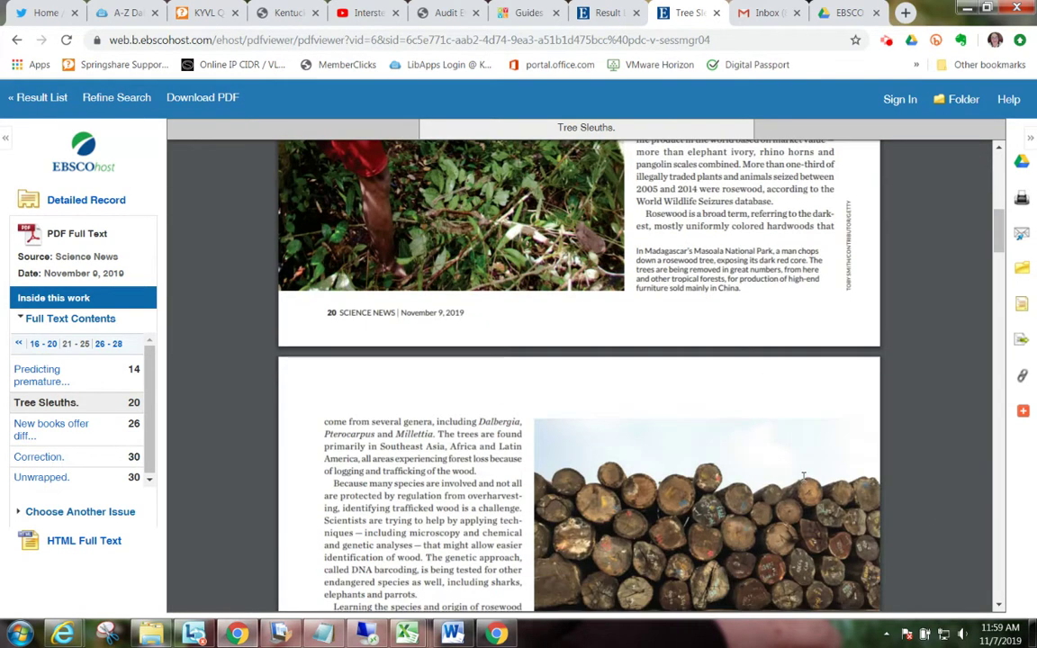
pyautogui.scroll(-5, 804, 477)
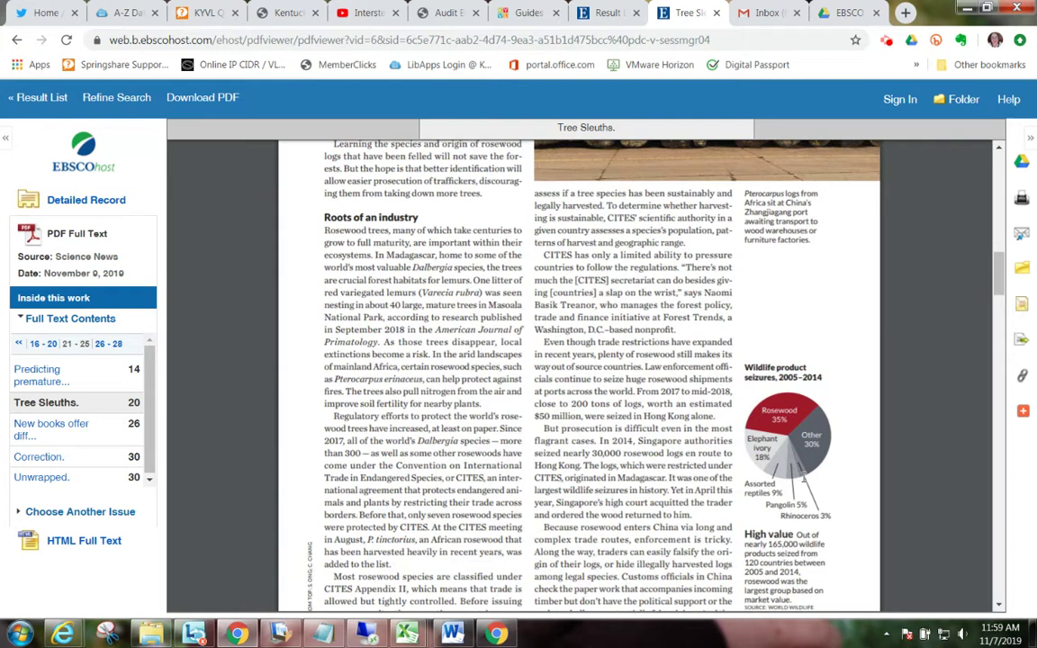
pyautogui.scroll(-10, 803, 476)
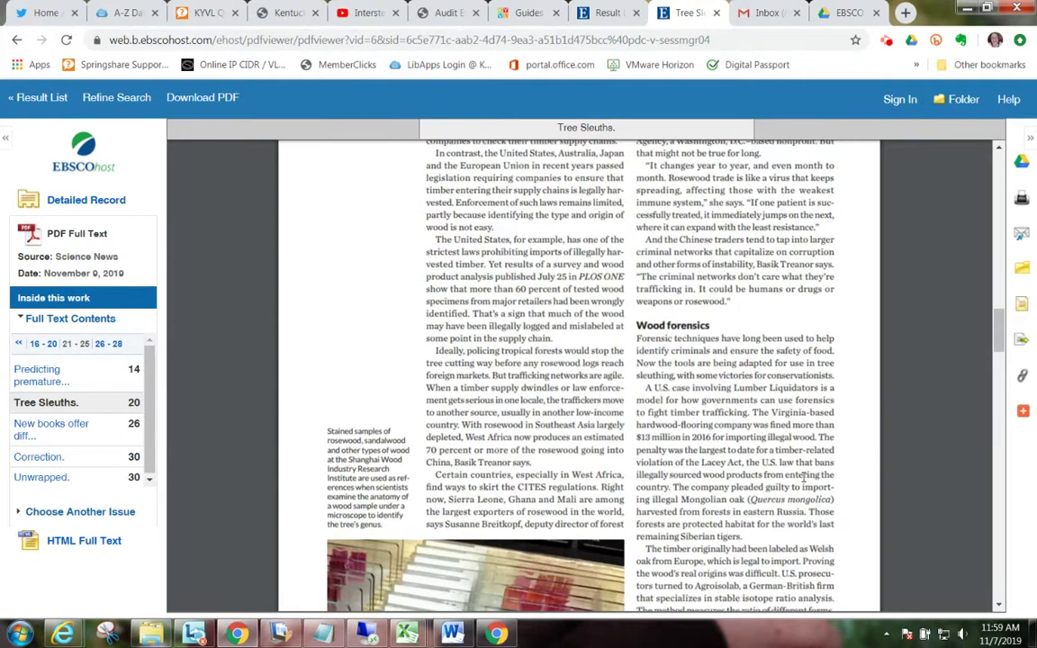
pyautogui.scroll(-10, 803, 477)
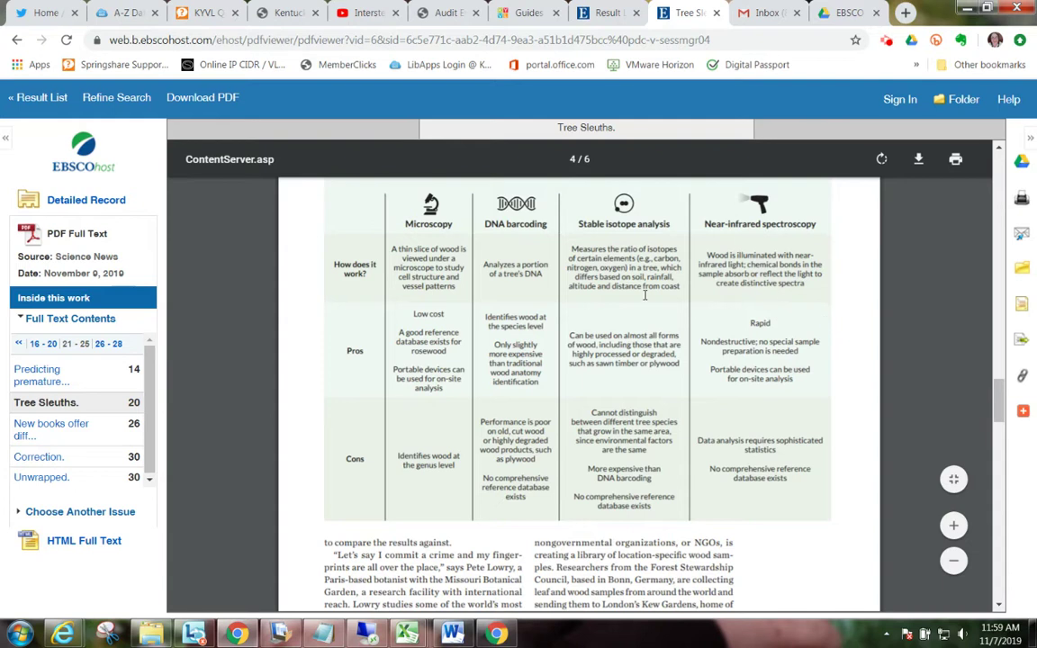
pyautogui.scroll(-10, 645, 276)
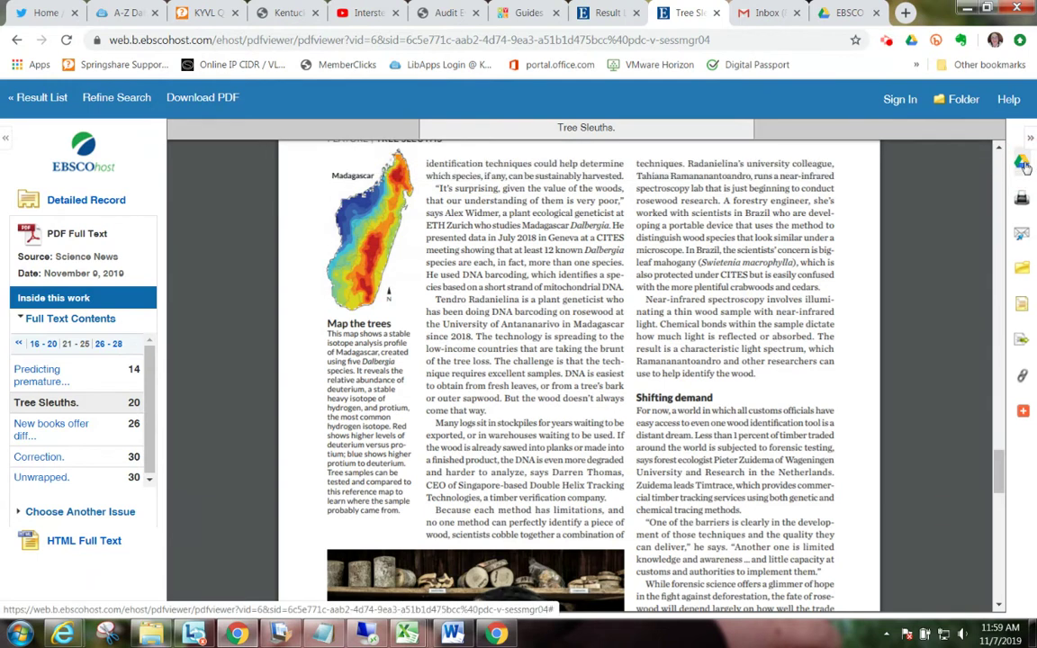
# Step: Save the Tree Sleuths PDF to Google Drive and check the EBSCO folder
pyautogui.click(1024, 165)
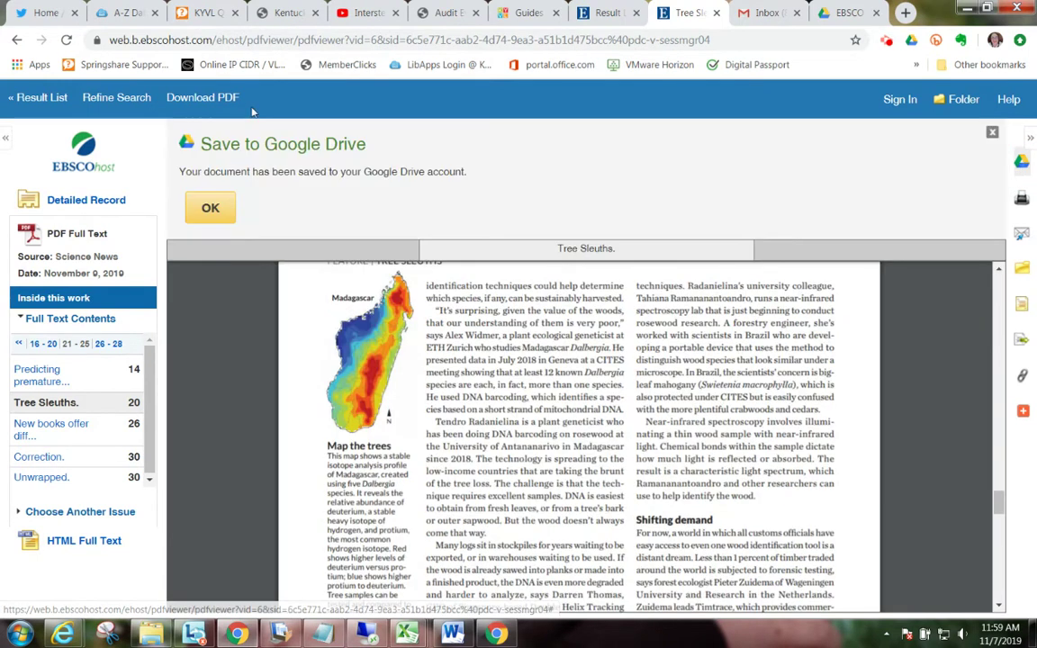
pyautogui.click(214, 209)
pyautogui.click(843, 14)
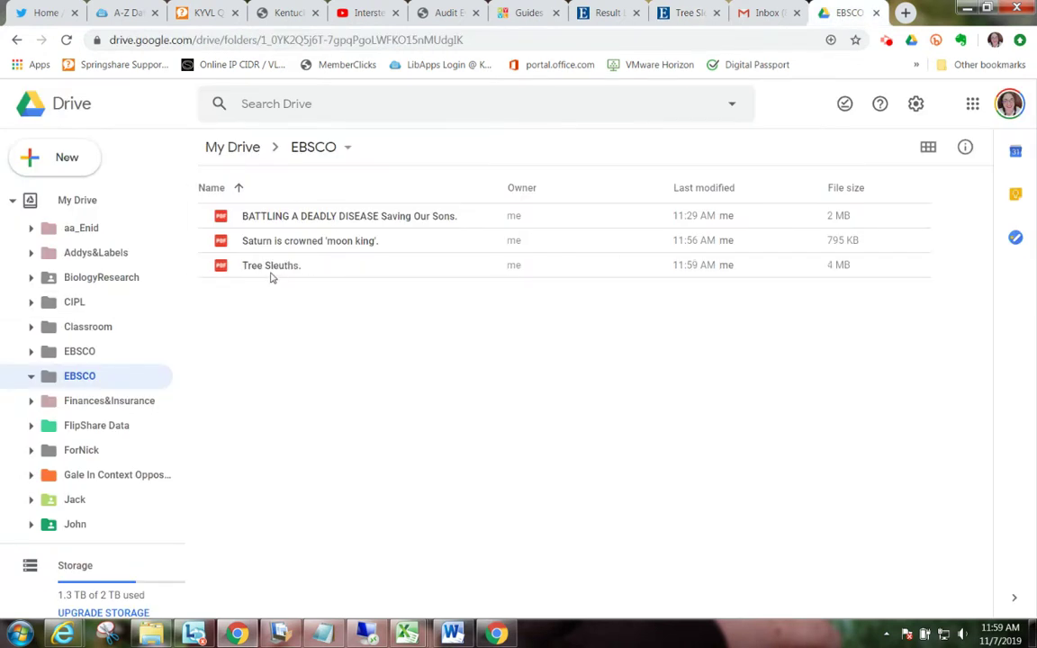
# Step: Return from Google Drive to the Tree Sleuths article
pyautogui.click(689, 14)
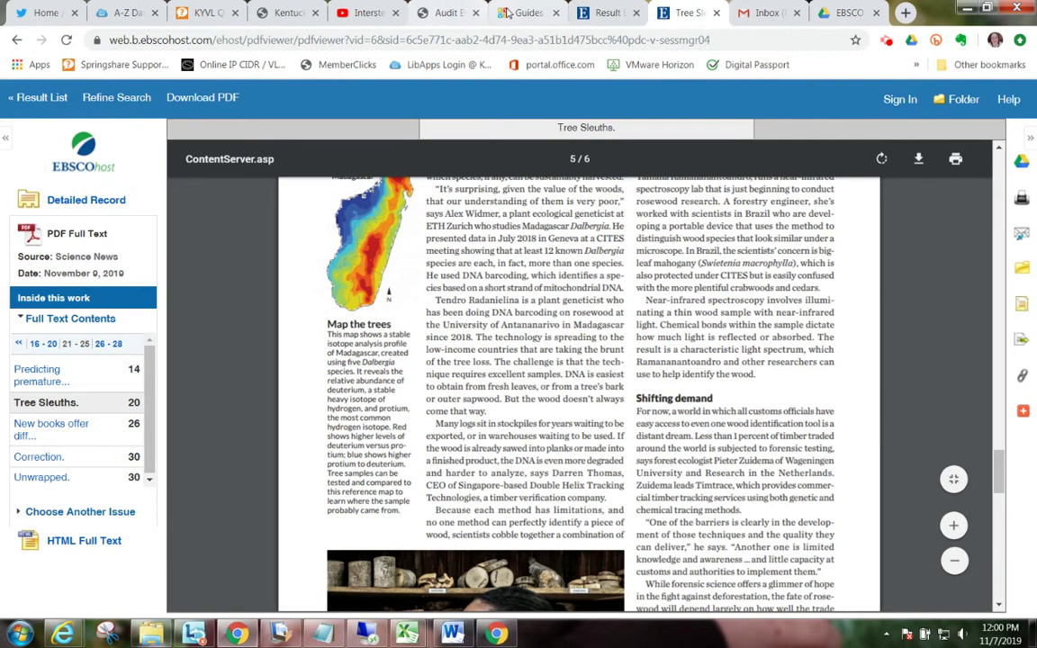
# Step: Search Find a Title with 'world' and select the Science World title
pyautogui.click(621, 11)
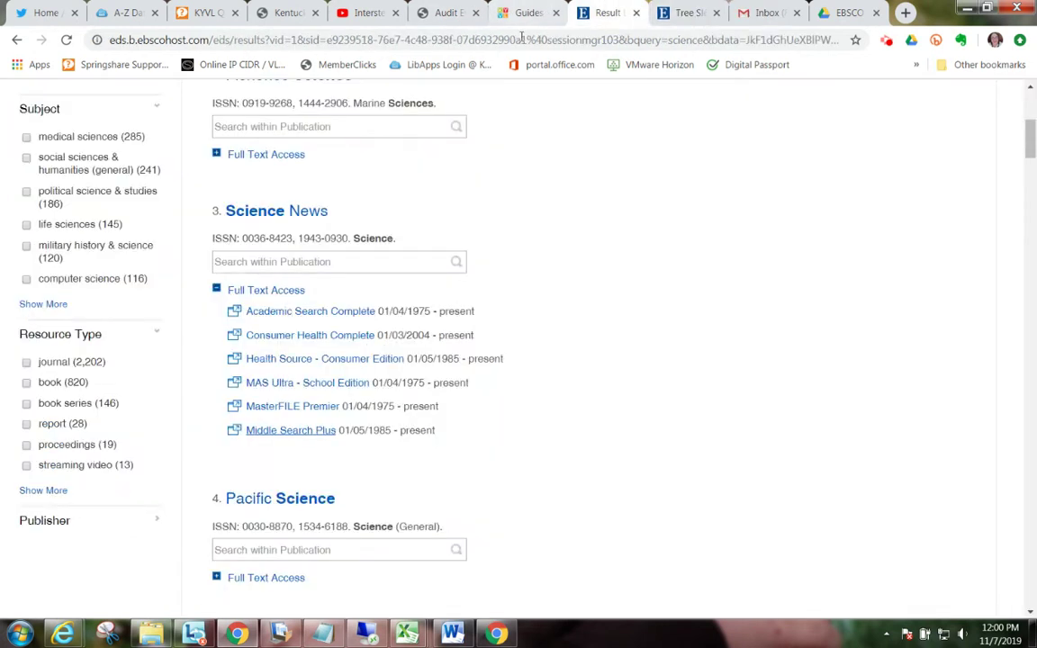
pyautogui.scroll(5, 592, 228)
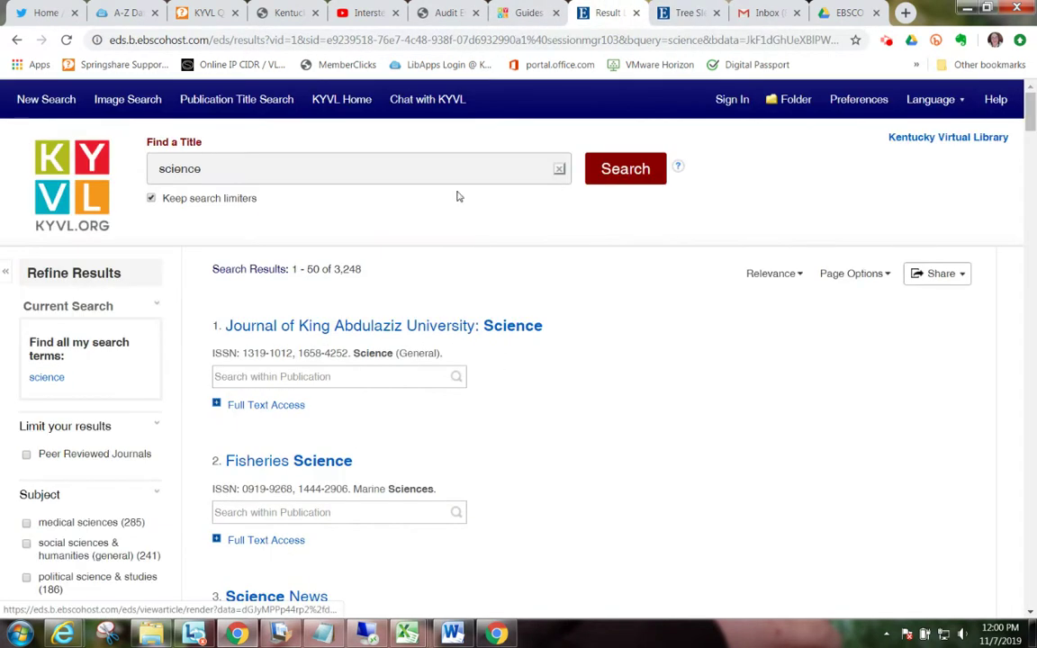
pyautogui.click(360, 168)
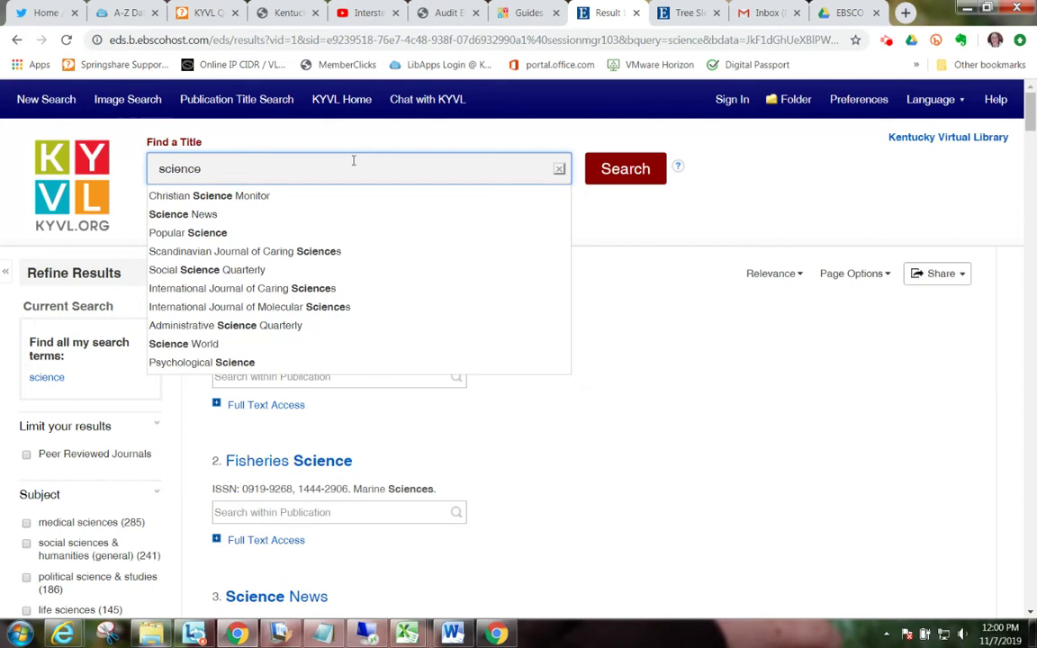
pyautogui.write('world')
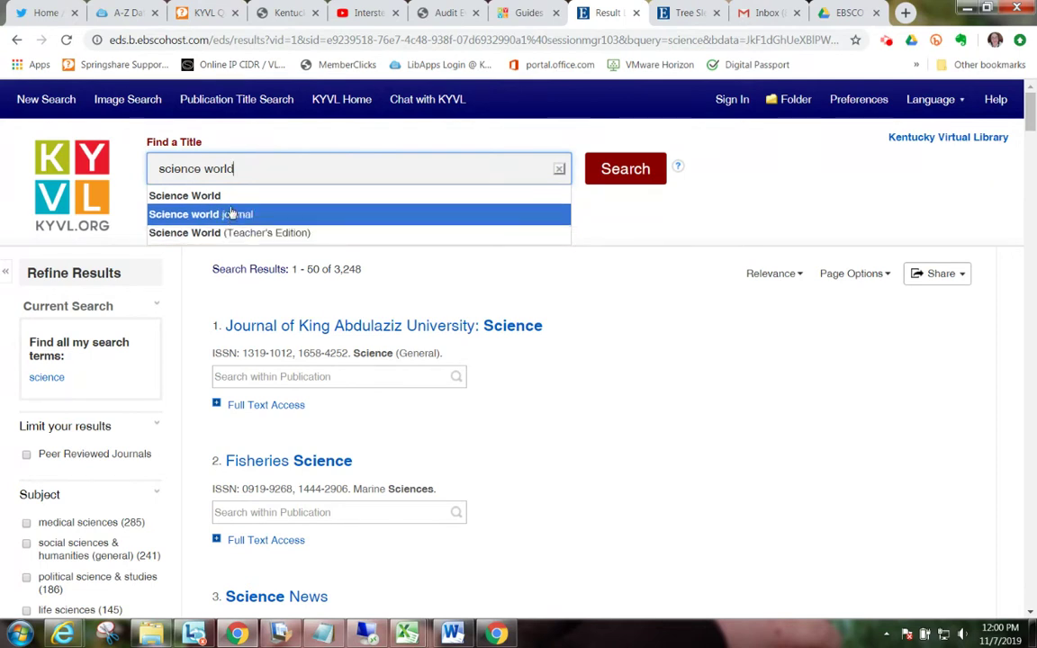
pyautogui.click(233, 196)
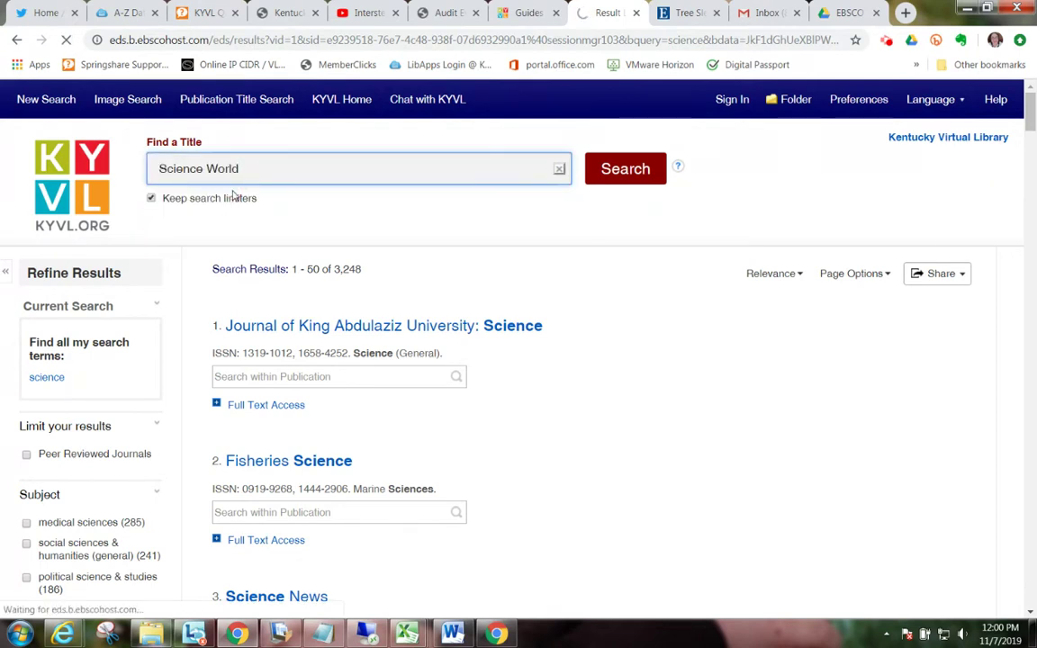
pyautogui.click(630, 167)
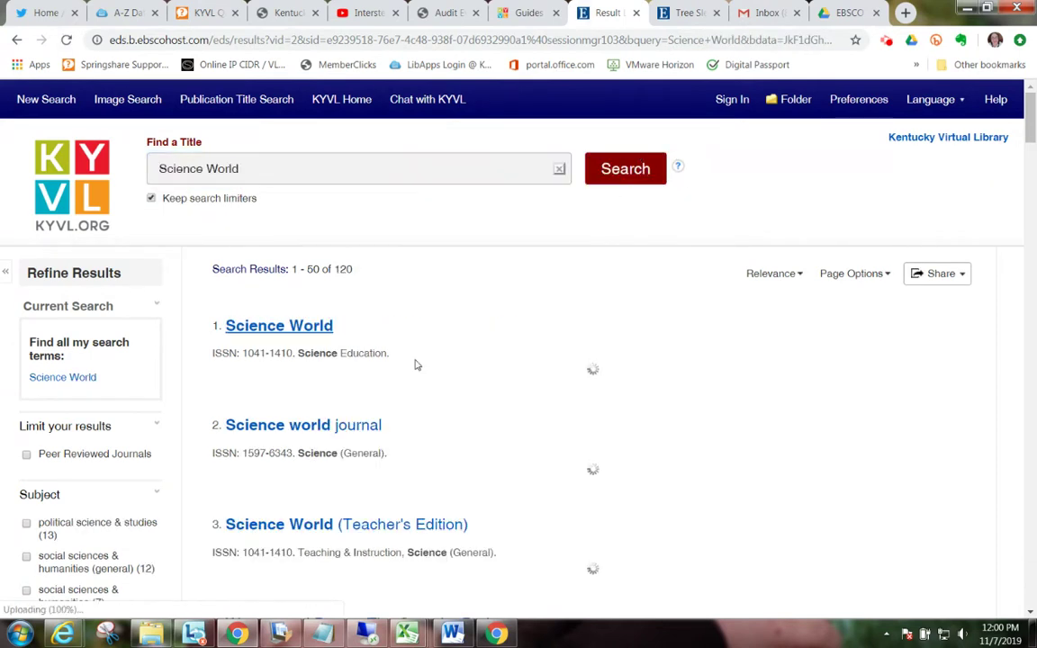
# Step: Open the Science World record's publication details in Middle Search Plus
pyautogui.click(310, 324)
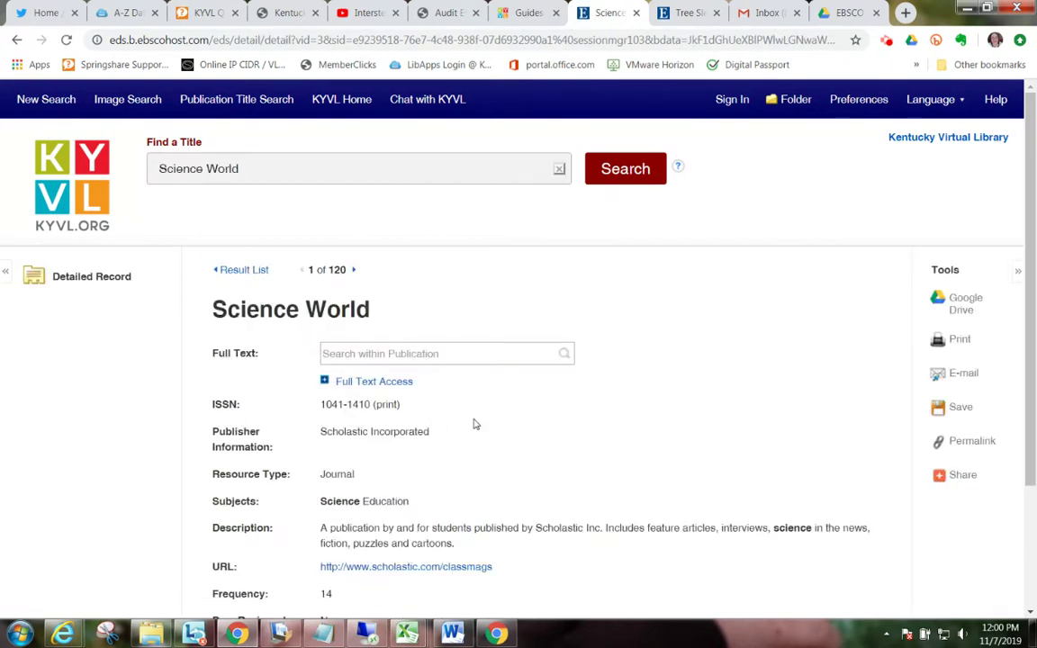
pyautogui.click(360, 383)
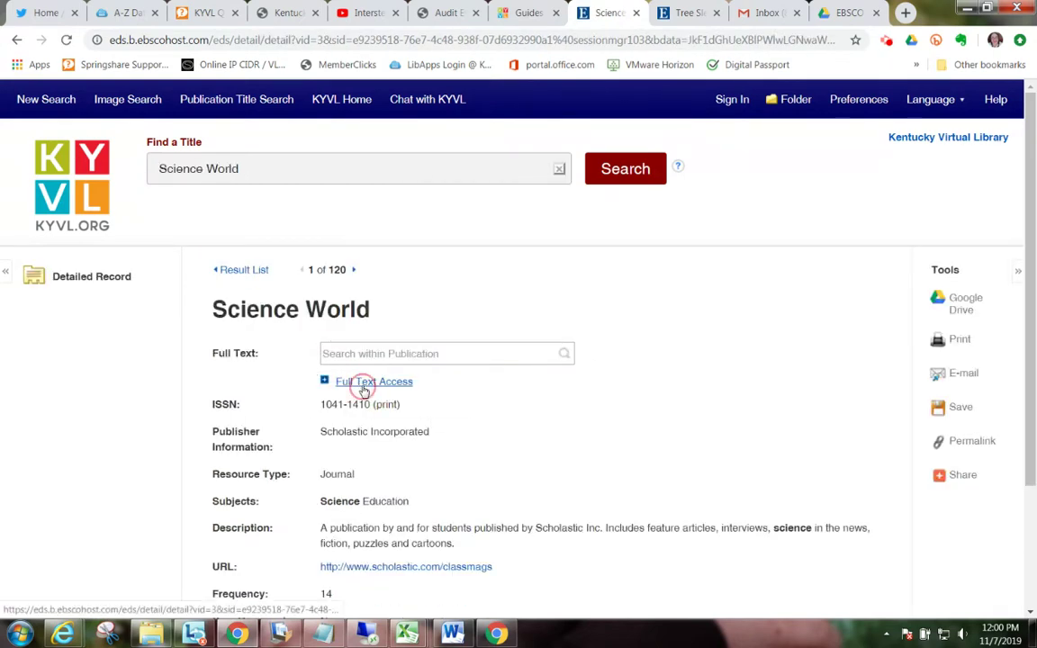
pyautogui.click(379, 448)
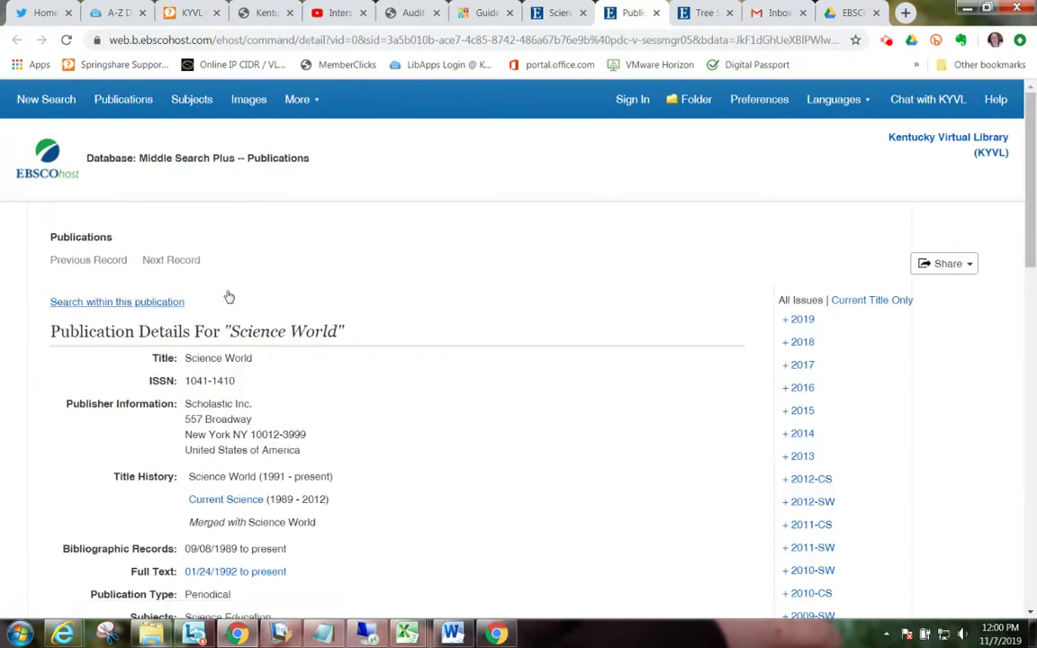
# Step: List the Science World Vol. 76 Issue 3 (10/21/2019) articles in Middle Search Plus
pyautogui.click(165, 303)
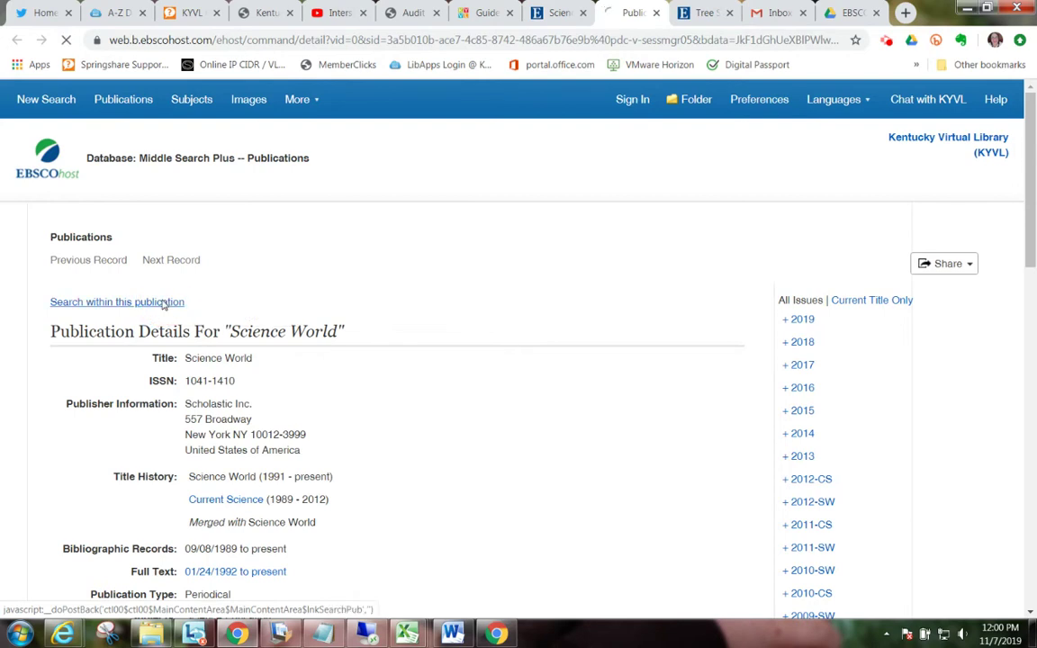
pyautogui.click(188, 211)
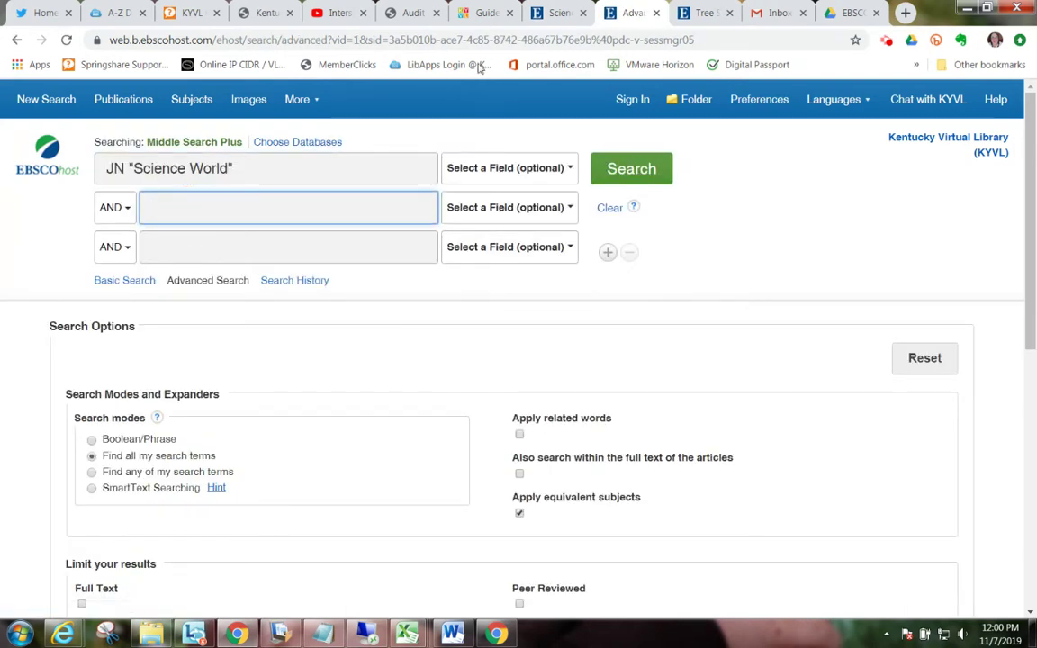
pyautogui.click(546, 20)
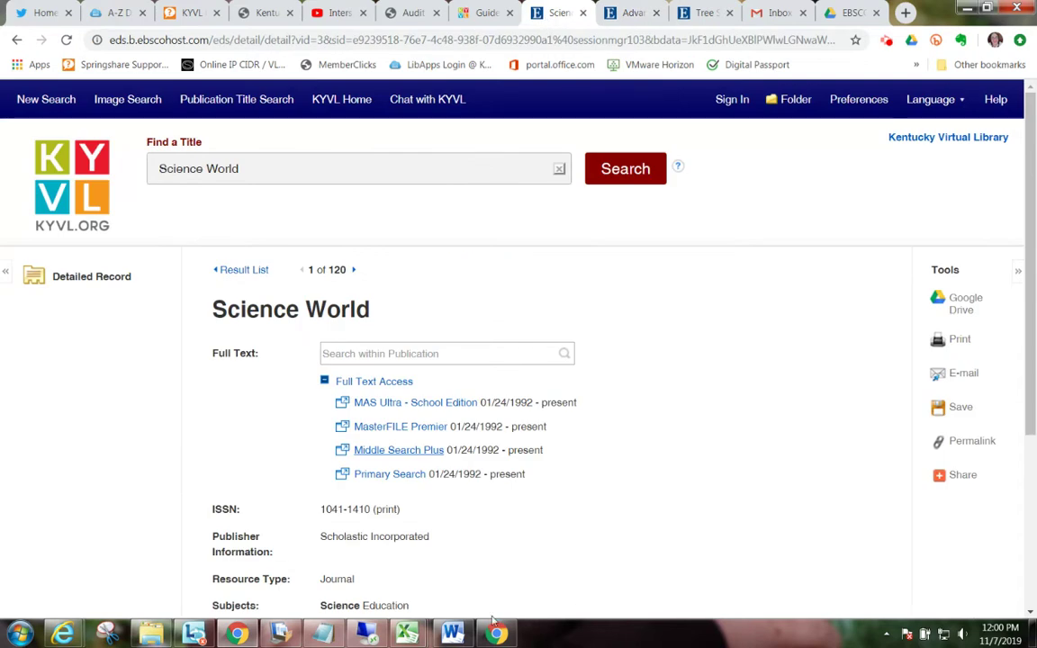
pyautogui.click(427, 450)
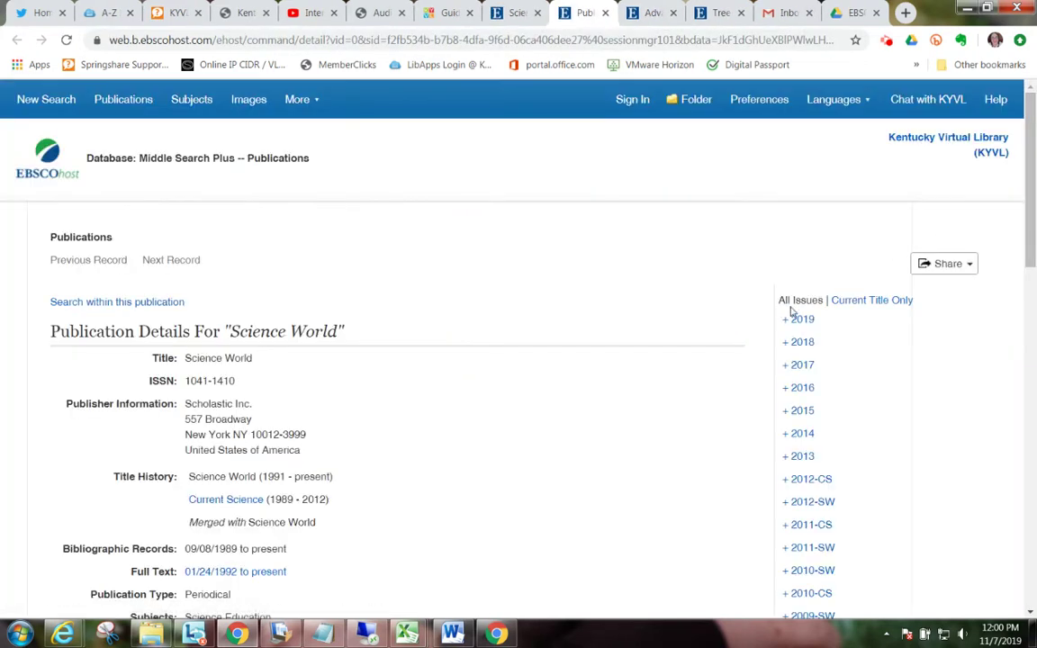
pyautogui.click(807, 321)
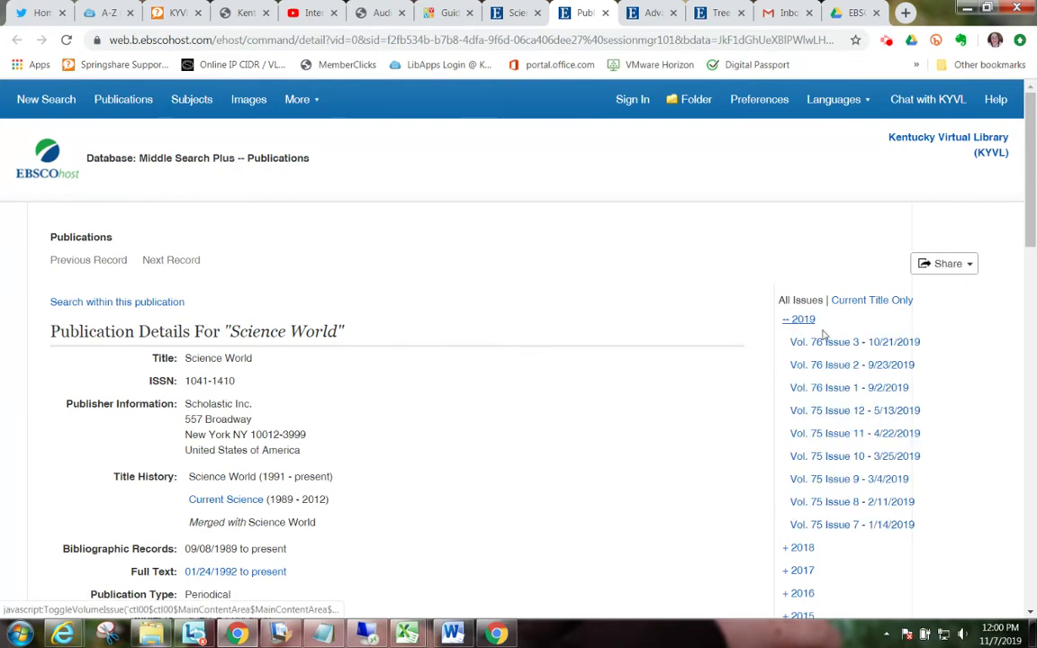
pyautogui.click(852, 350)
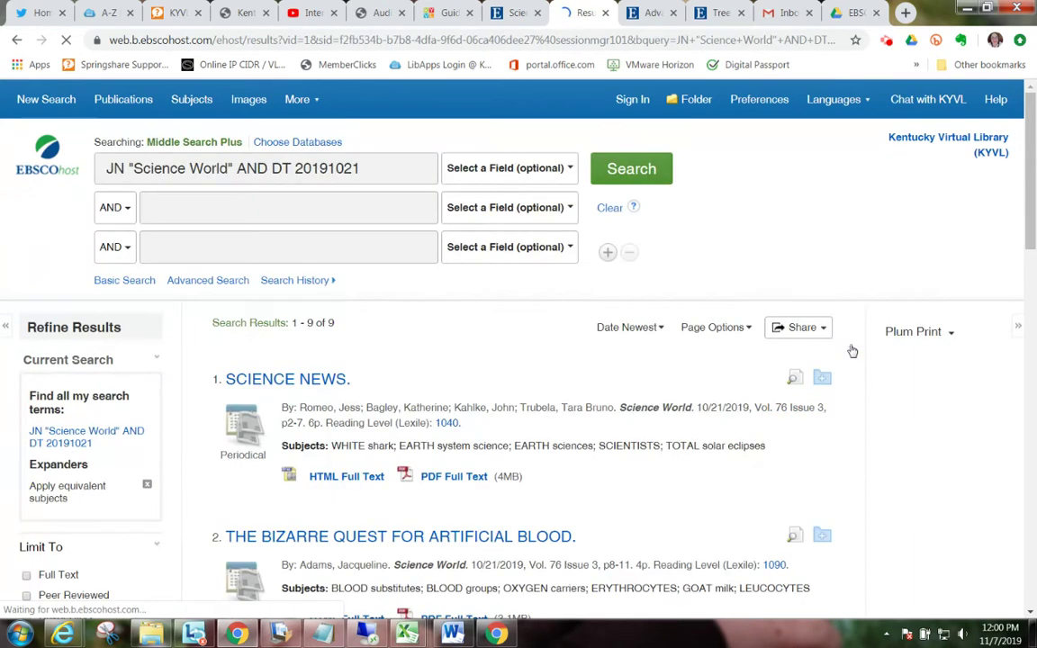
# Step: Open the PDF of 'The Bizarre Quest for Artificial Blood' and read to page 4
pyautogui.scroll(-3, 918, 396)
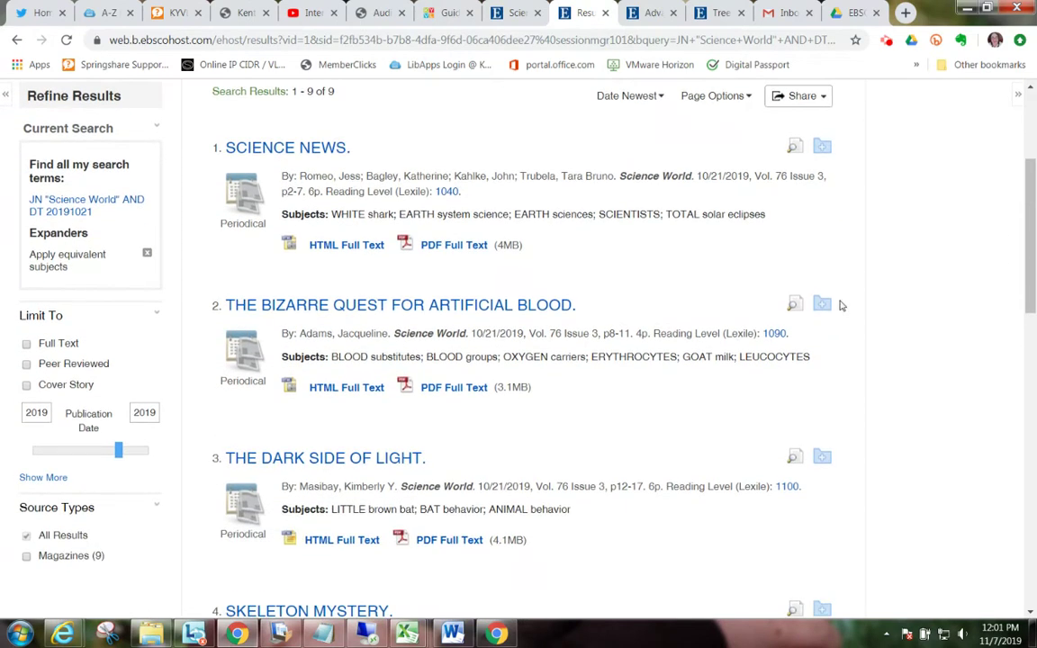
pyautogui.scroll(-1, 851, 315)
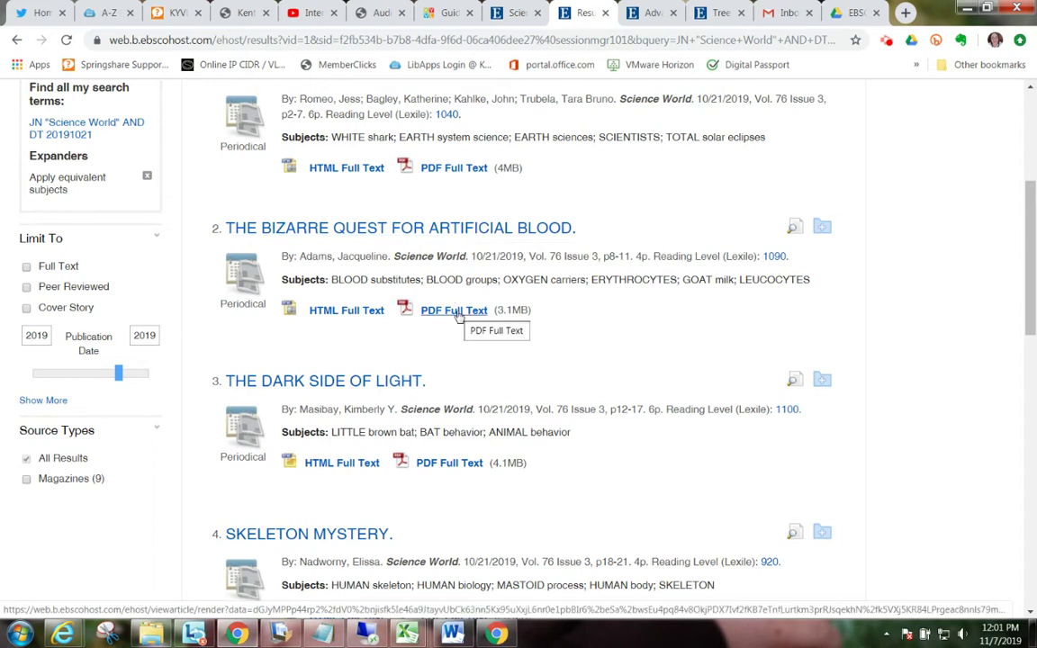
pyautogui.click(461, 315)
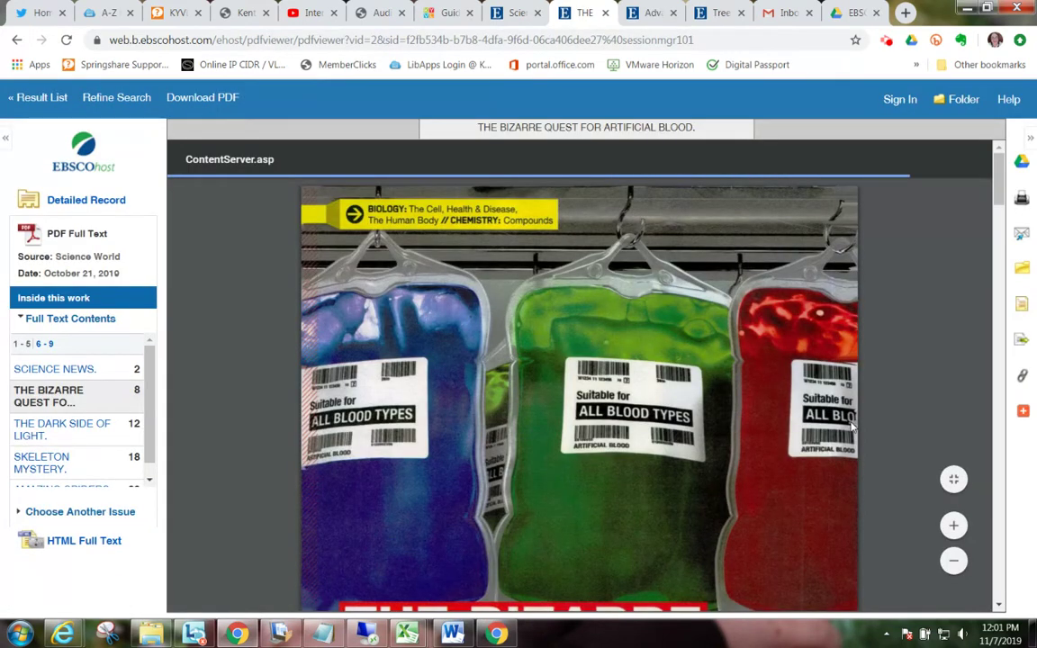
pyautogui.scroll(-10, 822, 429)
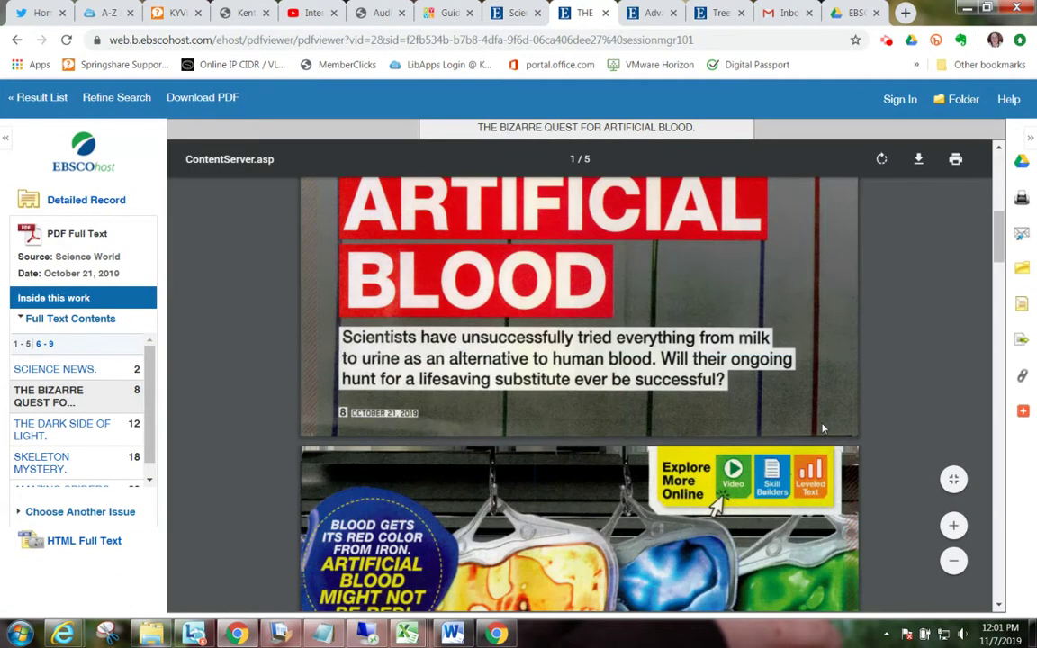
pyautogui.scroll(-10, 822, 429)
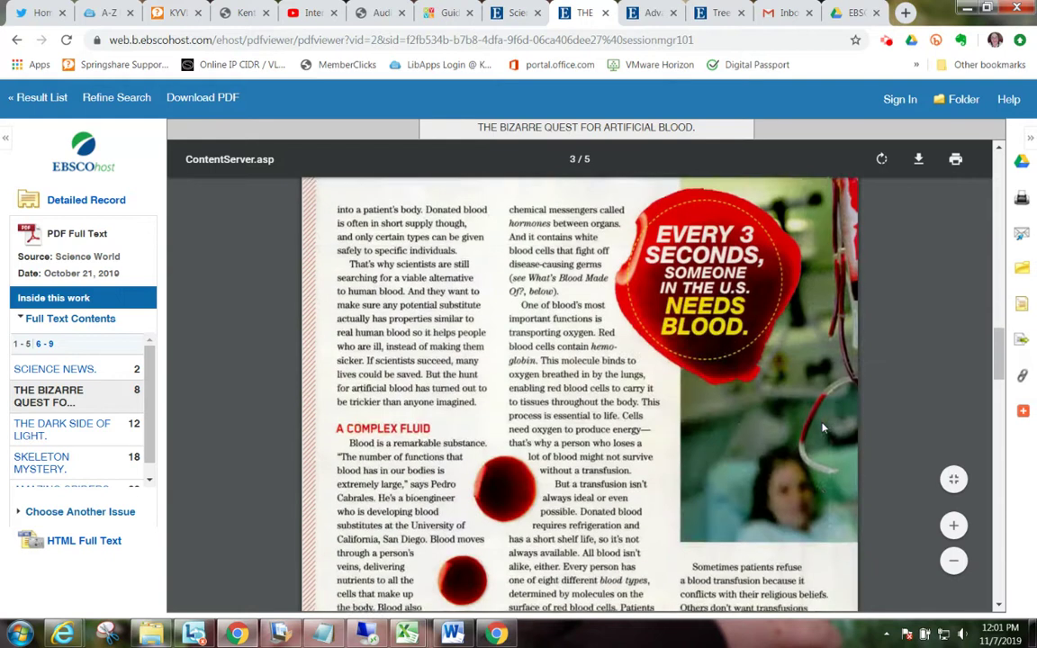
pyautogui.scroll(-10, 821, 429)
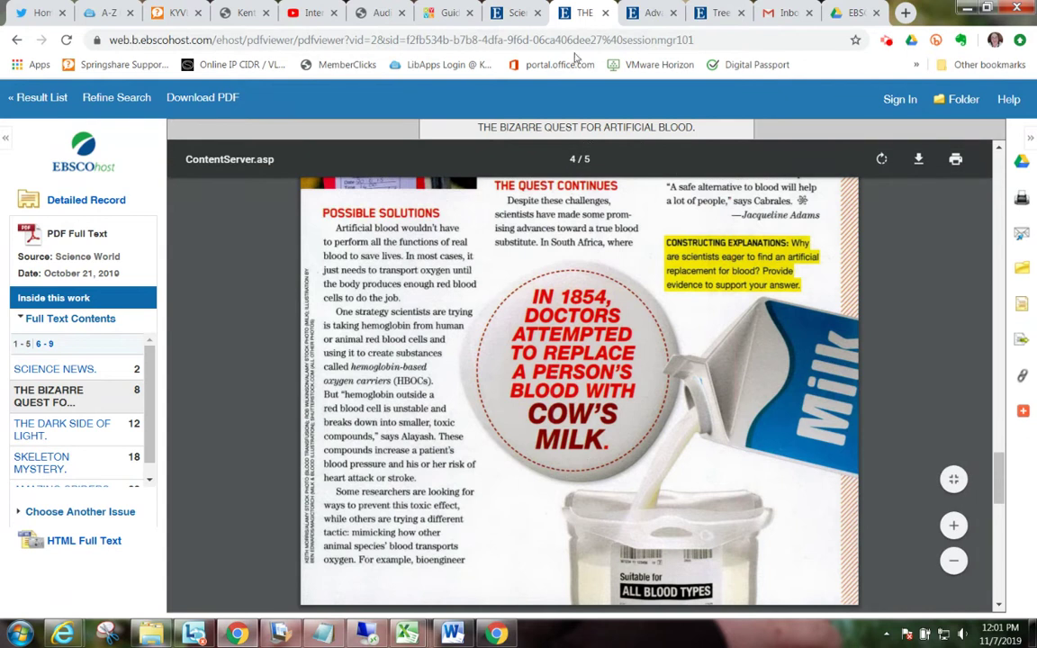
# Step: Find Science World (Teacher's Edition) and open it in MasterFILE Premier
pyautogui.click(511, 13)
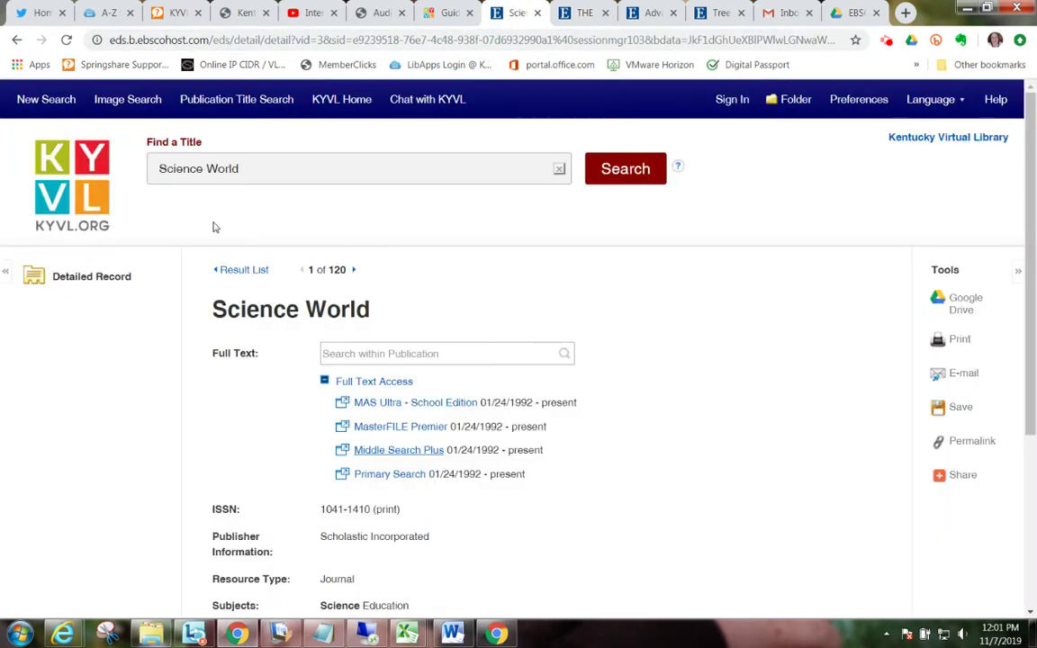
pyautogui.click(279, 168)
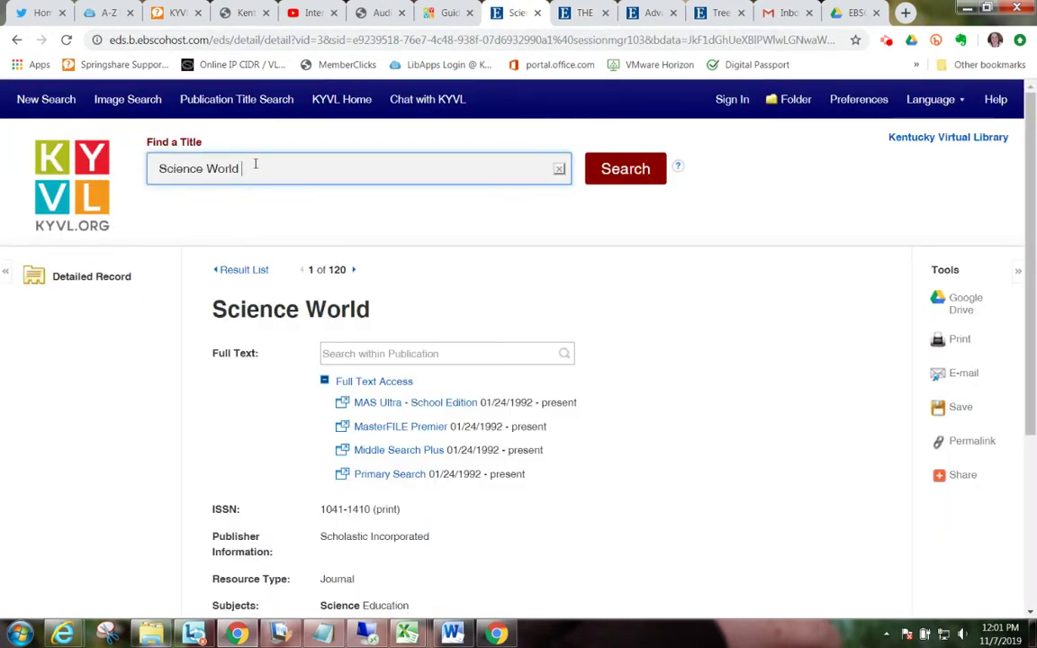
pyautogui.click(210, 234)
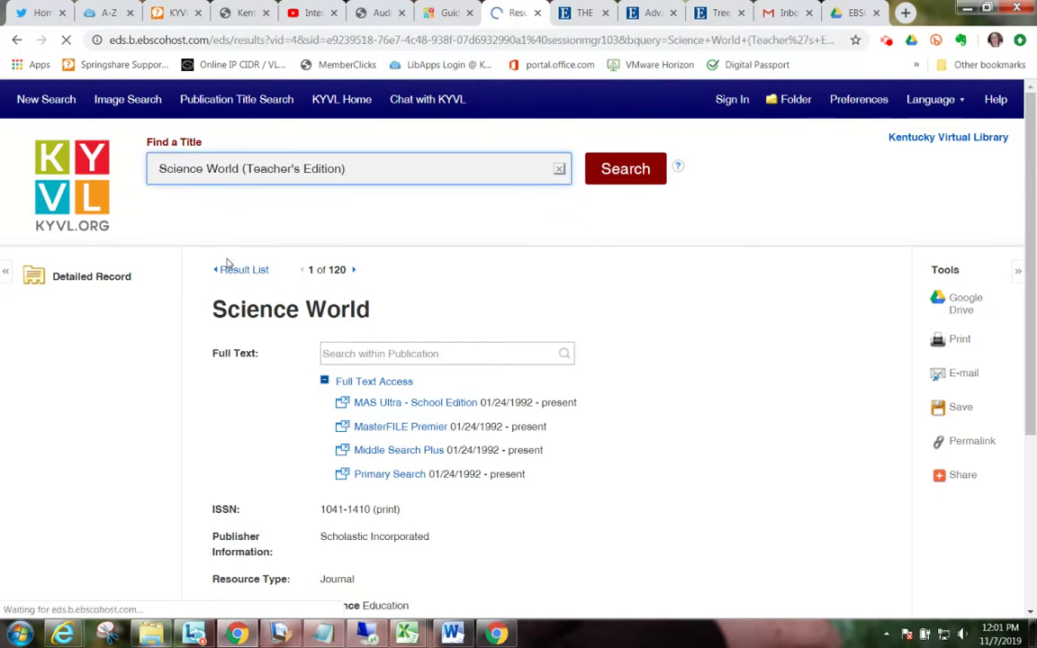
pyautogui.click(289, 329)
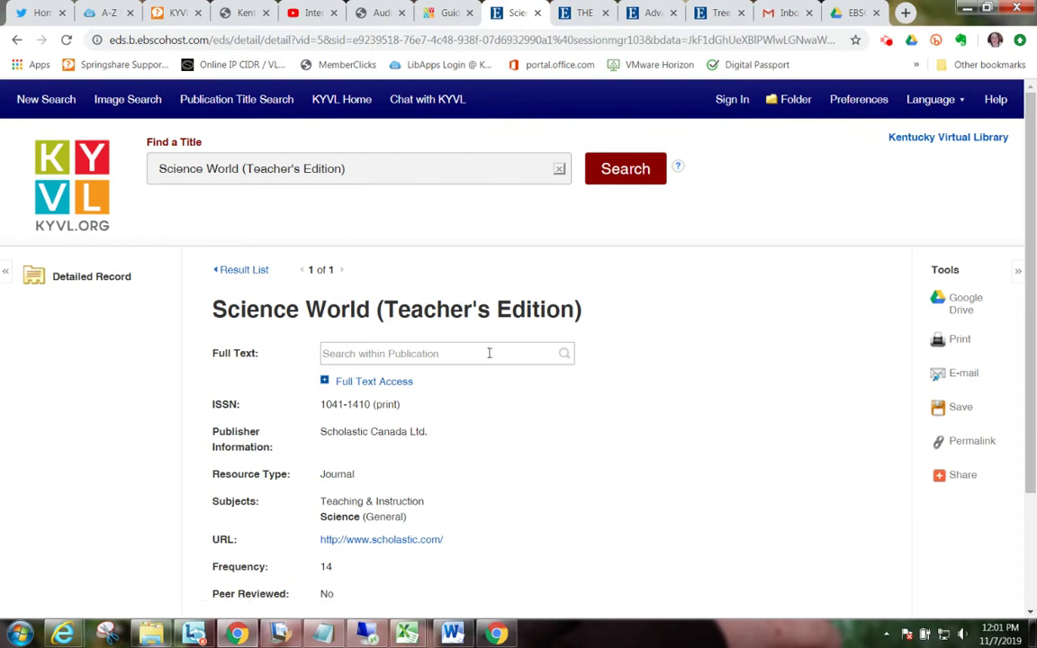
pyautogui.click(398, 387)
pyautogui.click(401, 407)
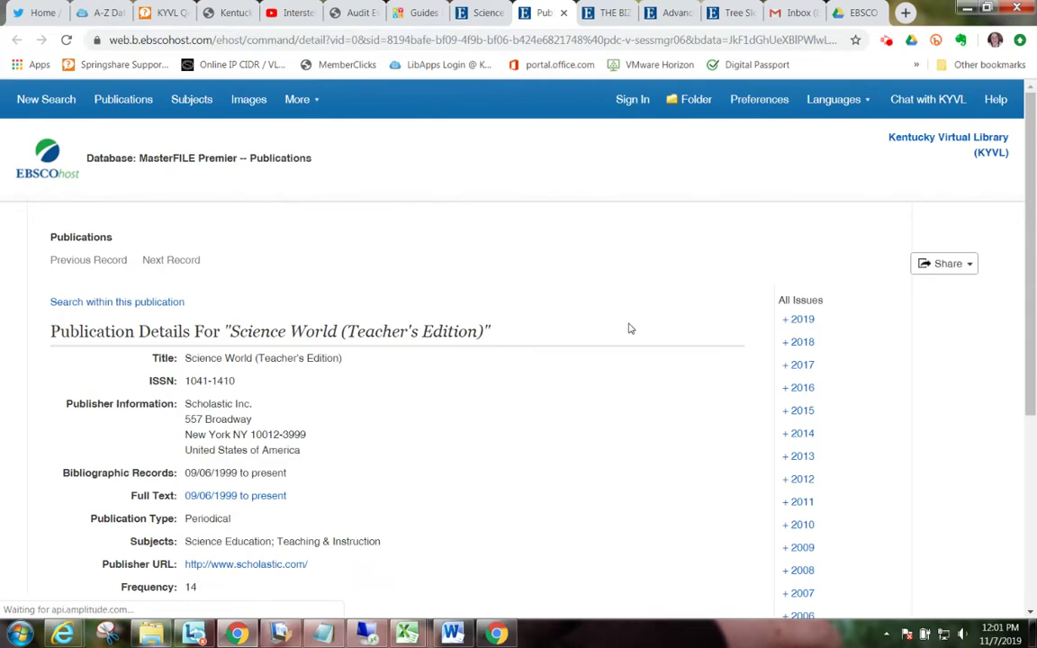
# Step: Open the 2019 Vol. 76 Issue 3 Teacher's Guide as a PDF
pyautogui.click(791, 322)
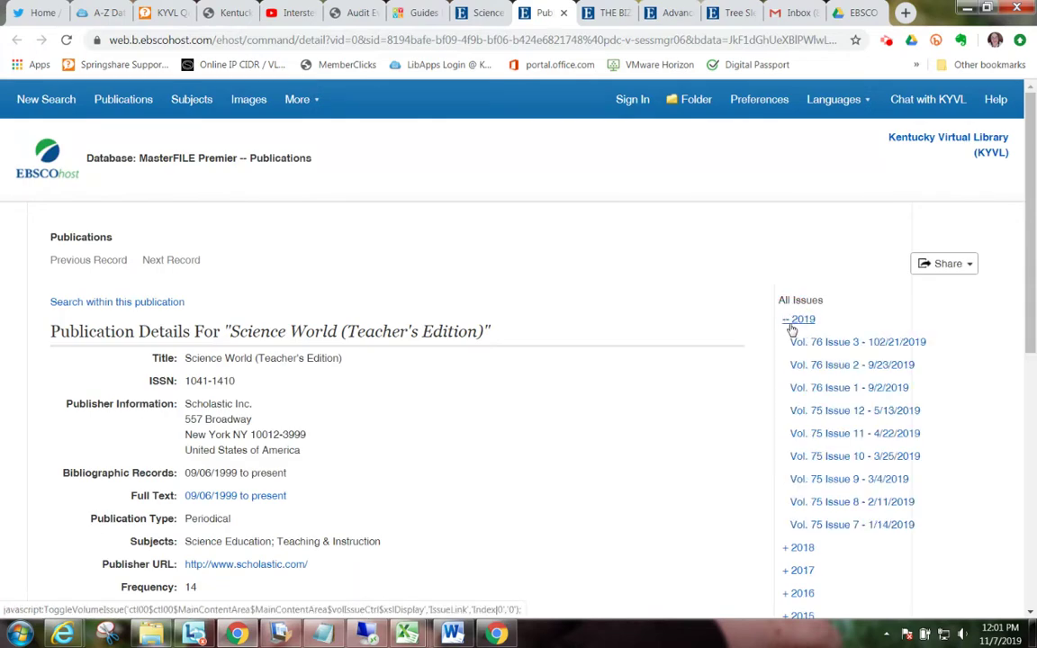
pyautogui.click(868, 346)
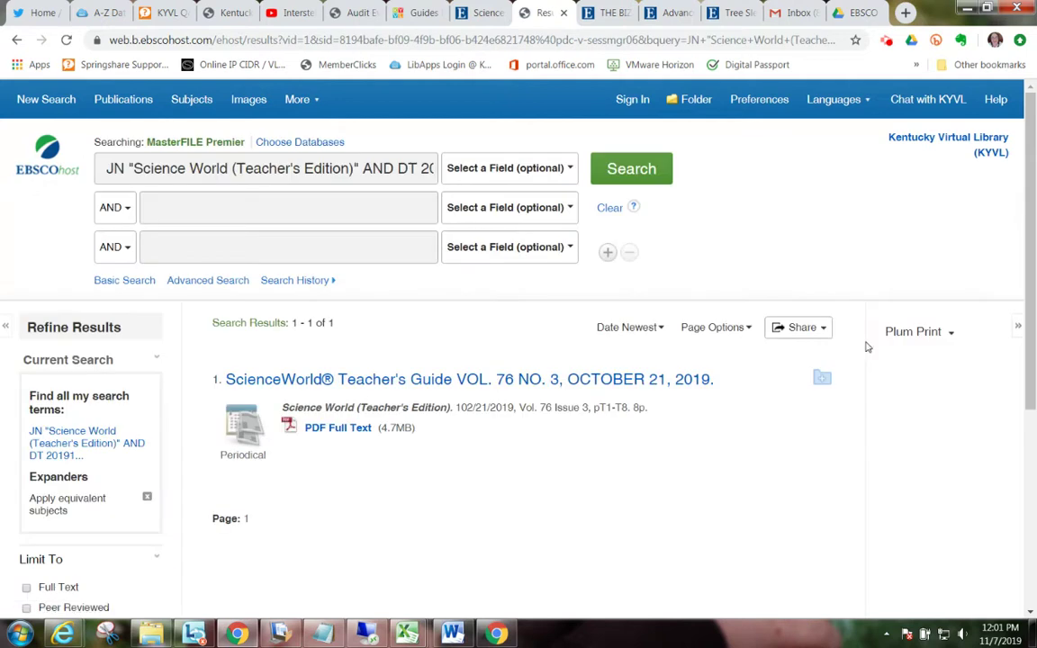
pyautogui.moveTo(486, 376); pyautogui.dragTo(367, 430)
pyautogui.click(369, 433)
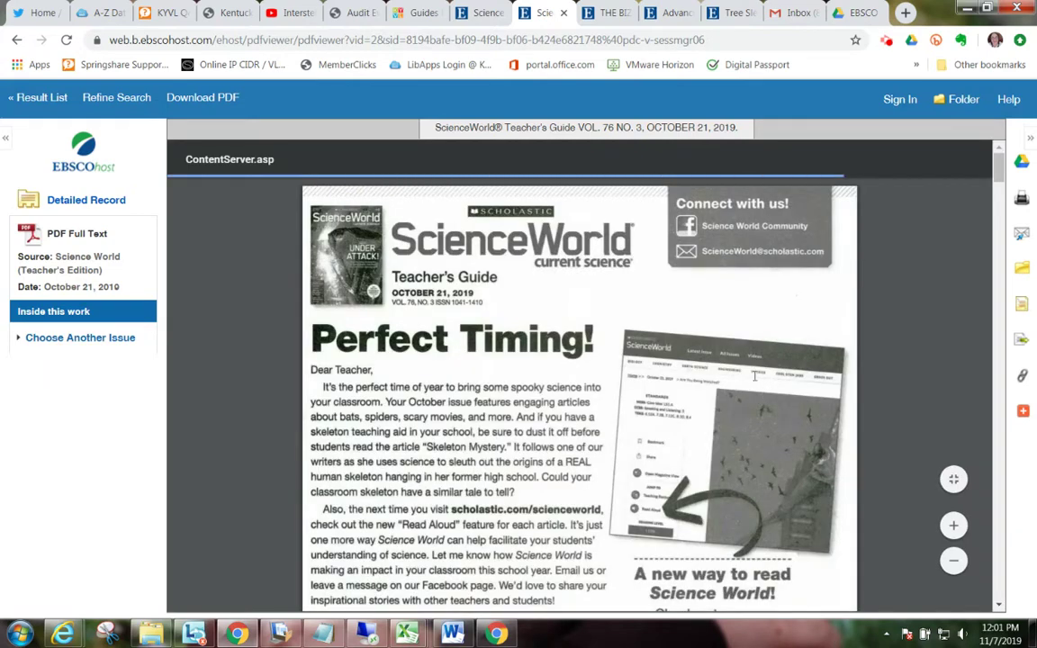
# Step: Scroll through the 9-page Teacher's Guide, ending on the Artificial Blood lesson plan on page 2
pyautogui.scroll(-12, 737, 366)
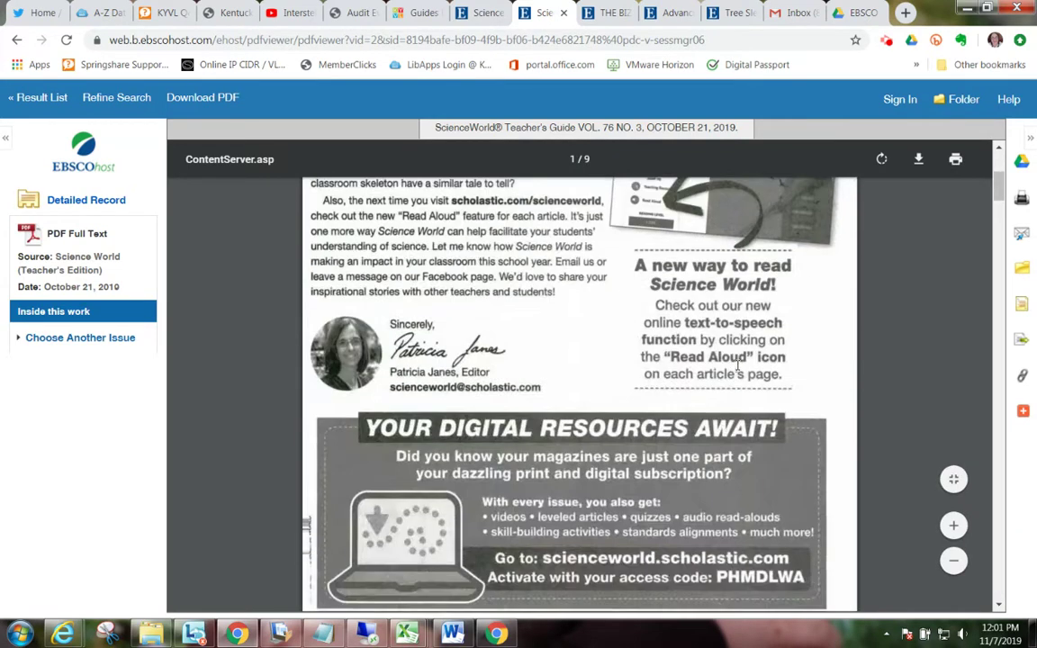
pyautogui.scroll(-8, 737, 366)
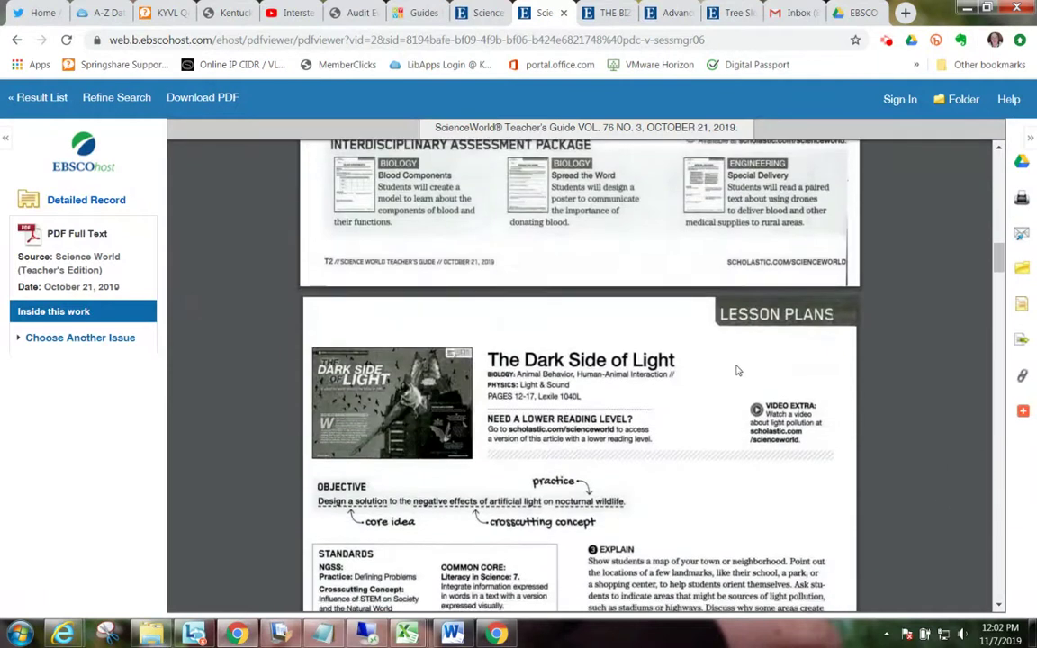
pyautogui.scroll(3, 736, 370)
pyautogui.scroll(-5, 737, 370)
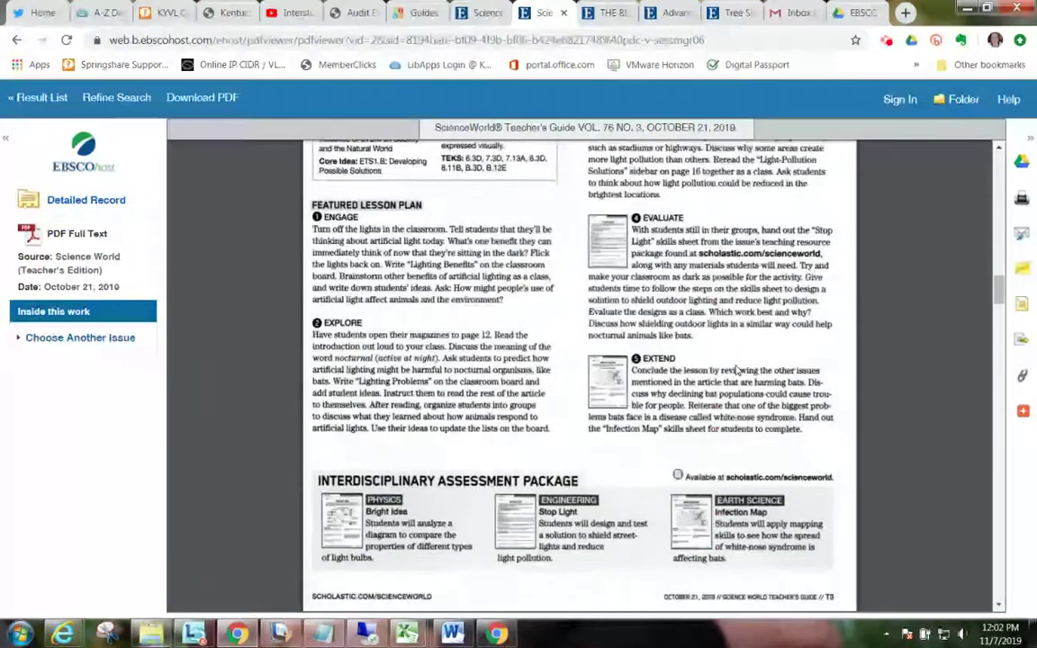
pyautogui.scroll(-10, 736, 369)
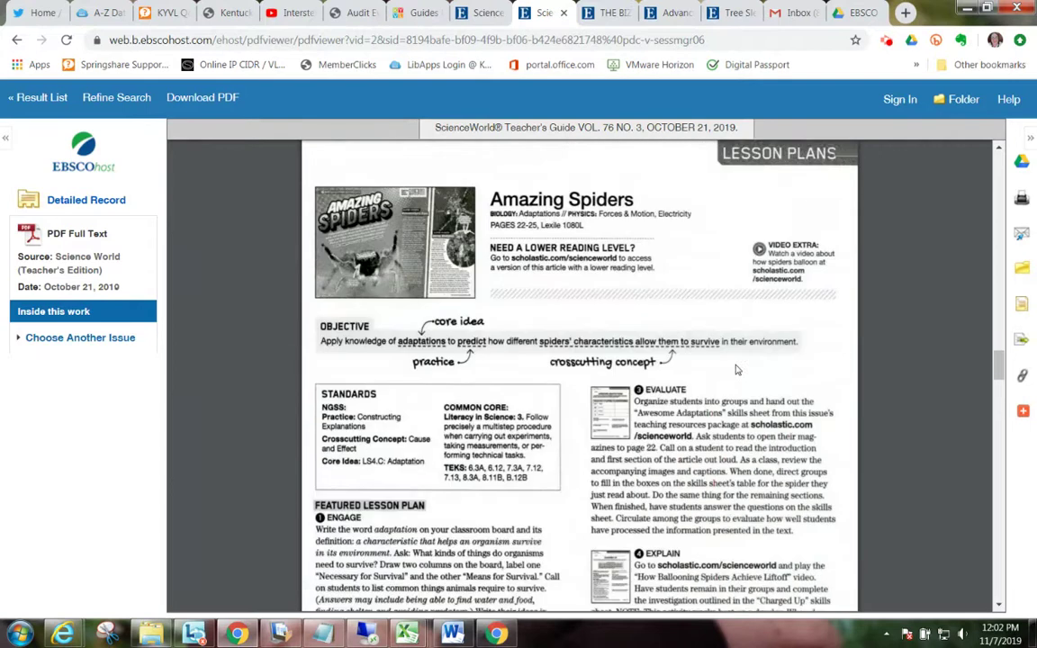
pyautogui.scroll(-10, 736, 370)
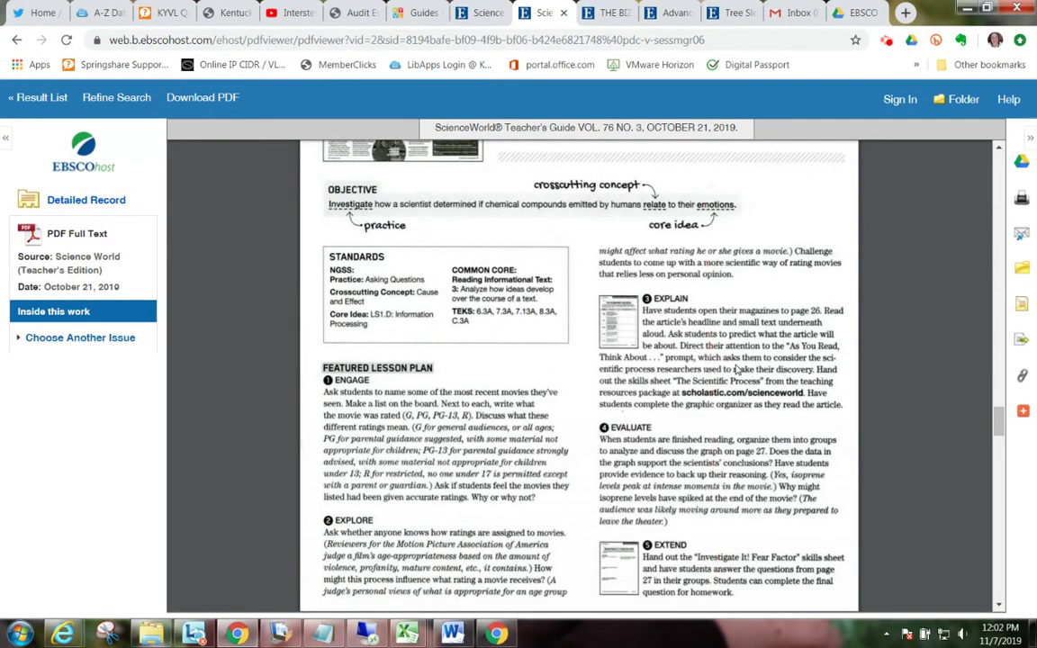
pyautogui.scroll(-2, 736, 370)
pyautogui.scroll(-4, 736, 370)
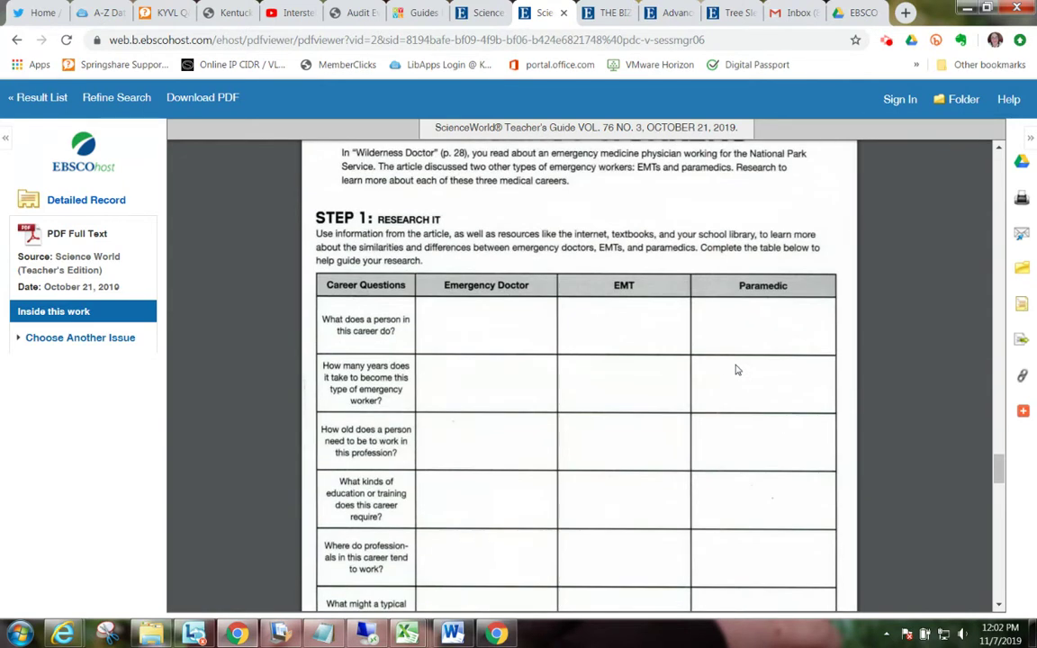
pyautogui.scroll(2, 736, 370)
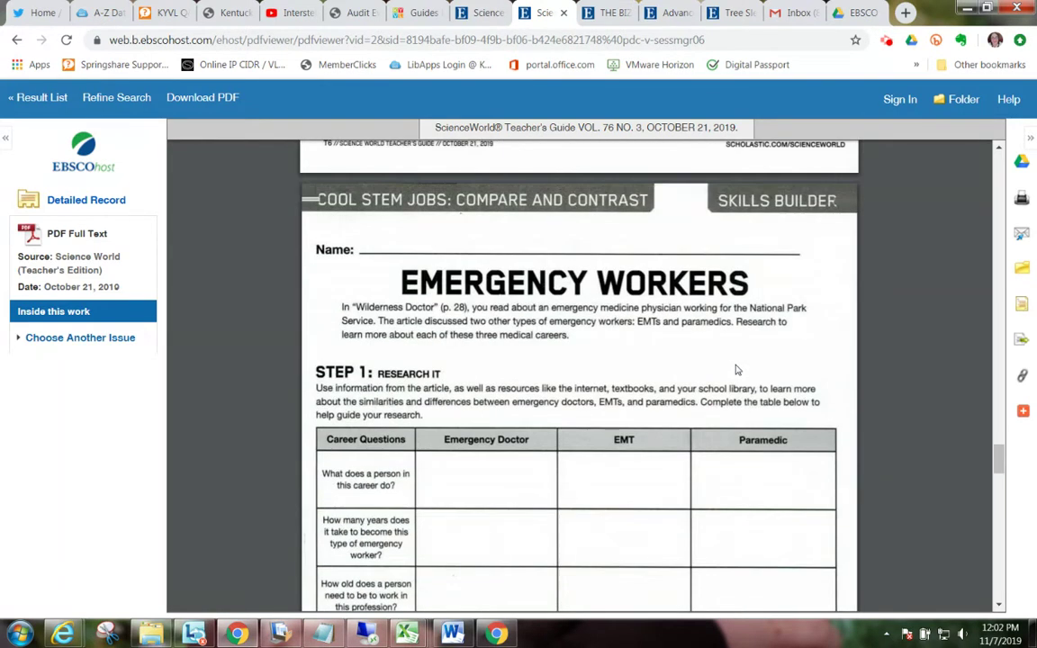
pyautogui.scroll(-3, 736, 370)
pyautogui.scroll(-3, 736, 370)
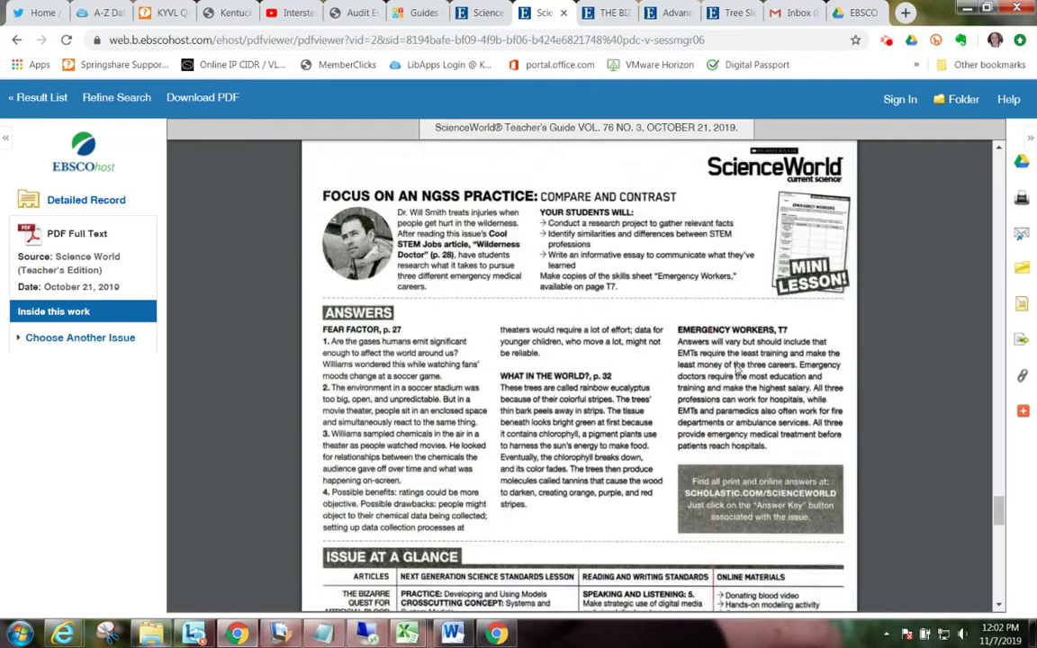
pyautogui.scroll(-5, 737, 370)
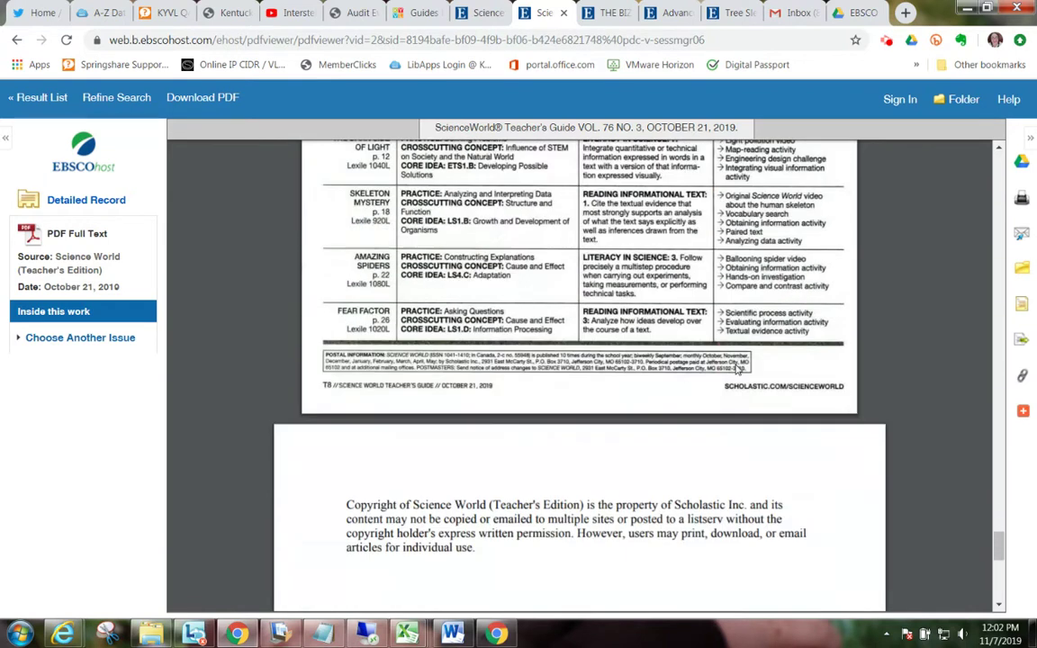
pyautogui.scroll(6, 736, 369)
pyautogui.scroll(8, 737, 370)
pyautogui.scroll(6, 736, 370)
pyautogui.scroll(5, 736, 370)
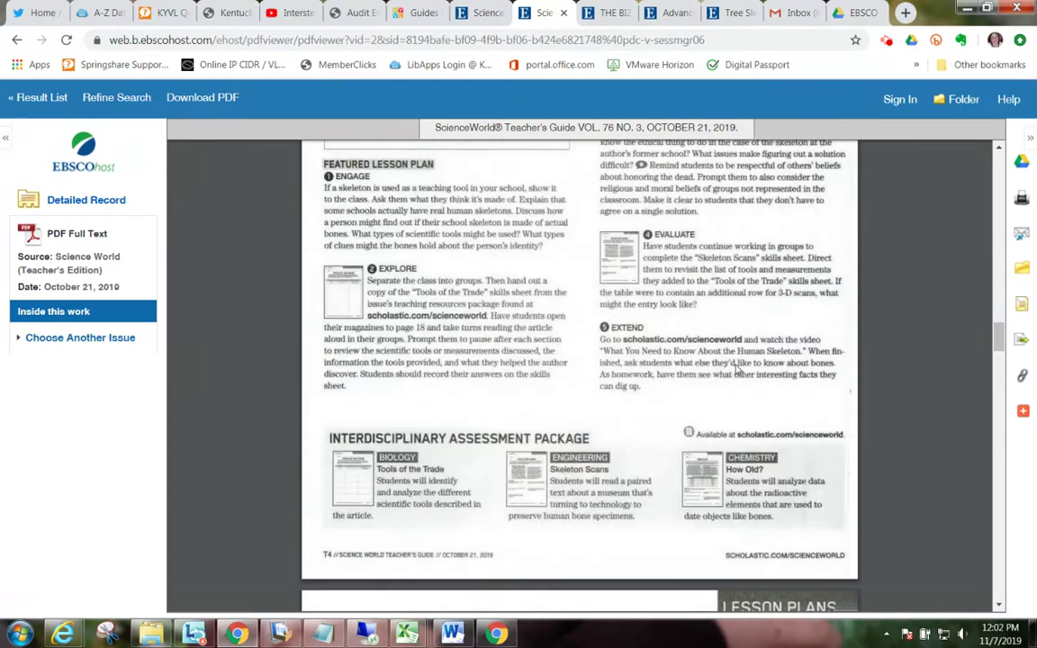
pyautogui.scroll(10, 736, 370)
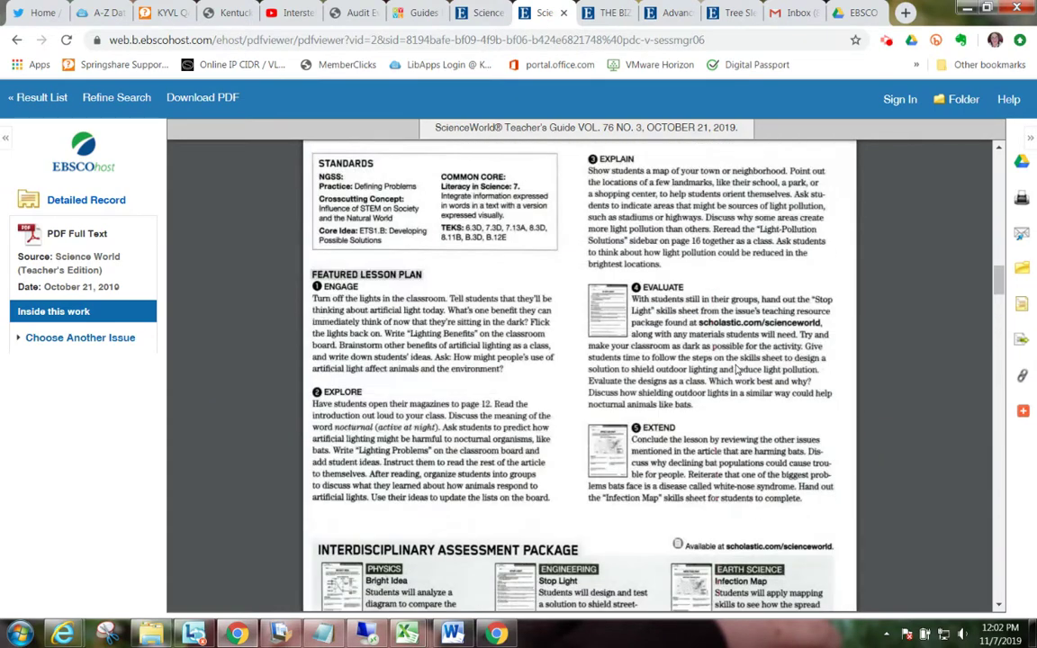
pyautogui.scroll(10, 736, 370)
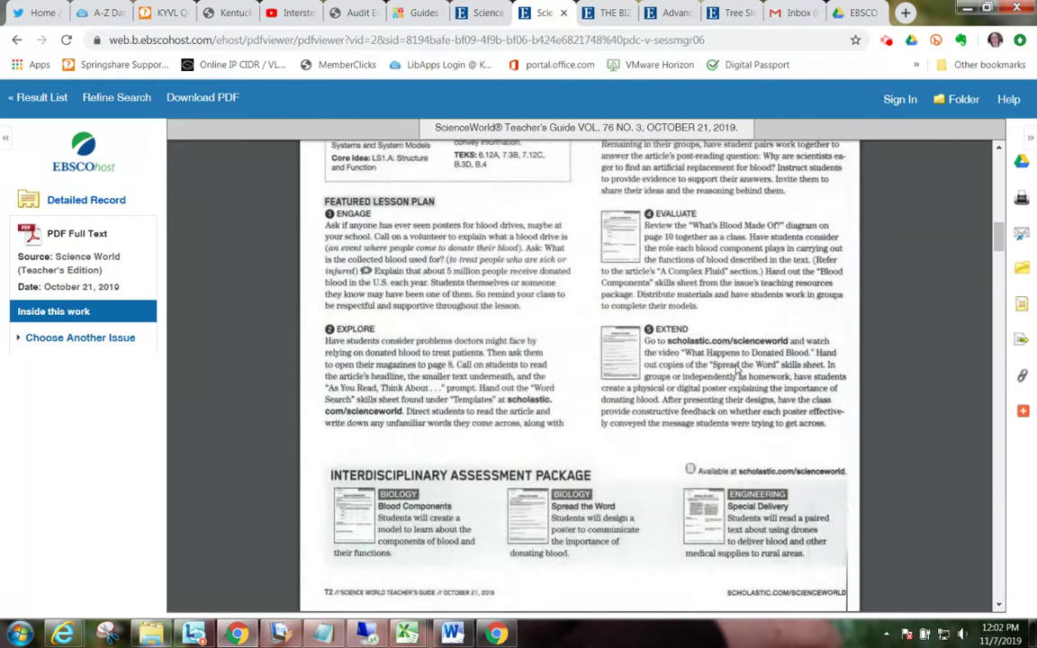
pyautogui.scroll(-3, 736, 370)
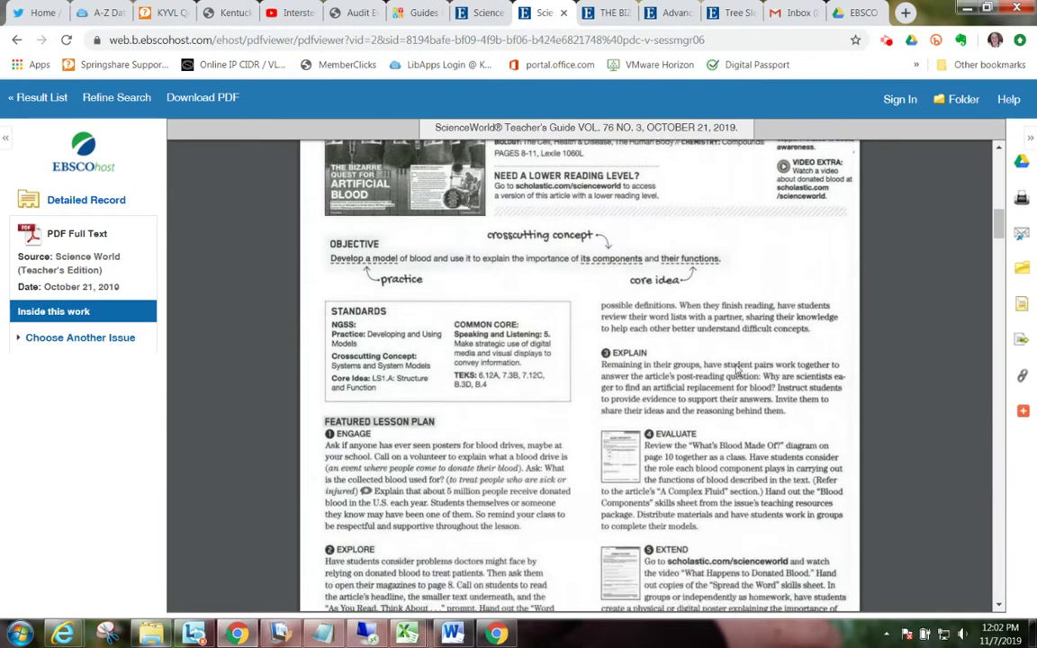
pyautogui.scroll(3, 704, 344)
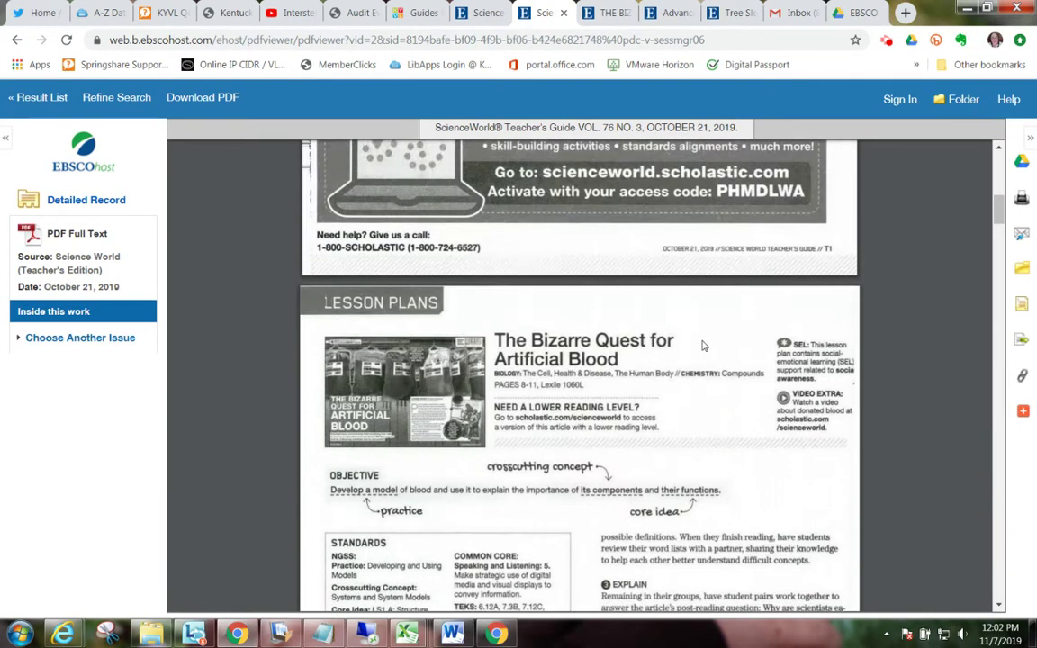
pyautogui.scroll(-1, 679, 448)
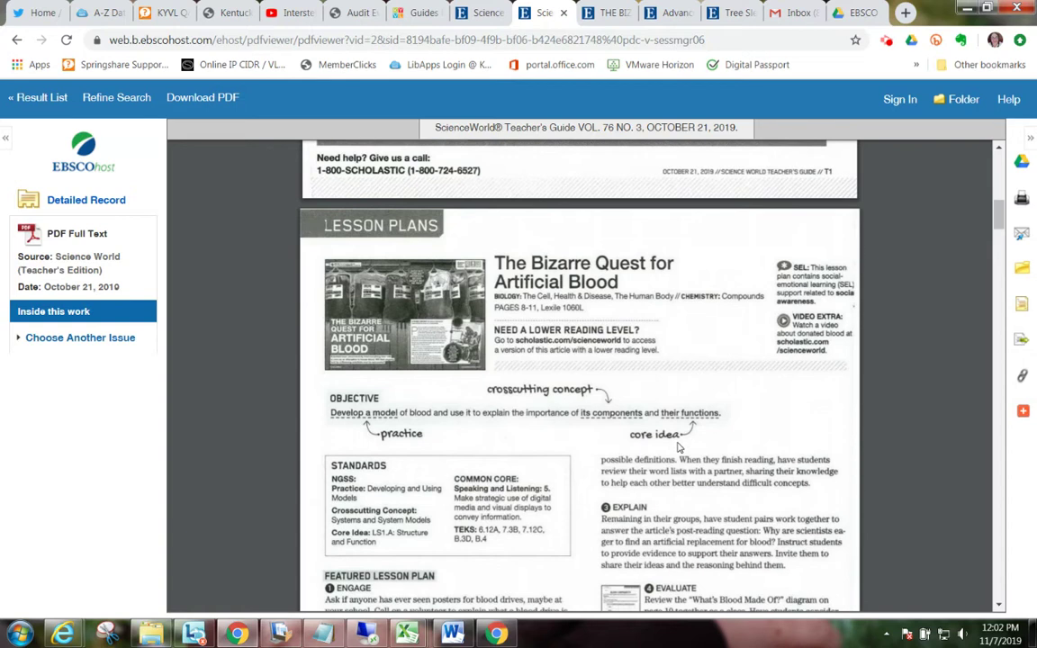
pyautogui.scroll(-2, 679, 448)
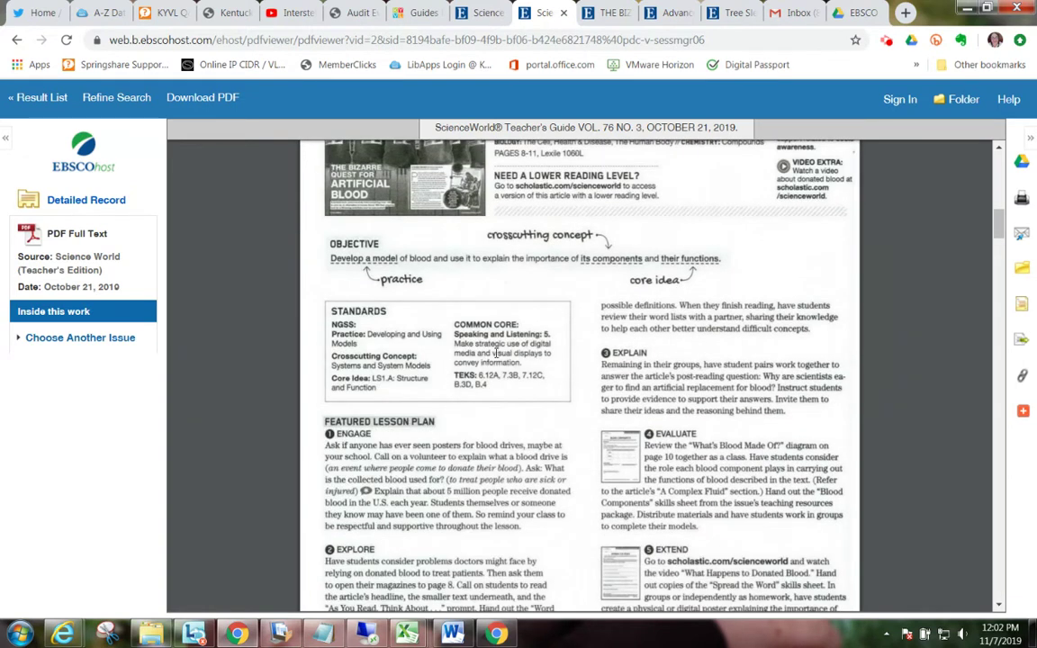
pyautogui.scroll(-3, 495, 354)
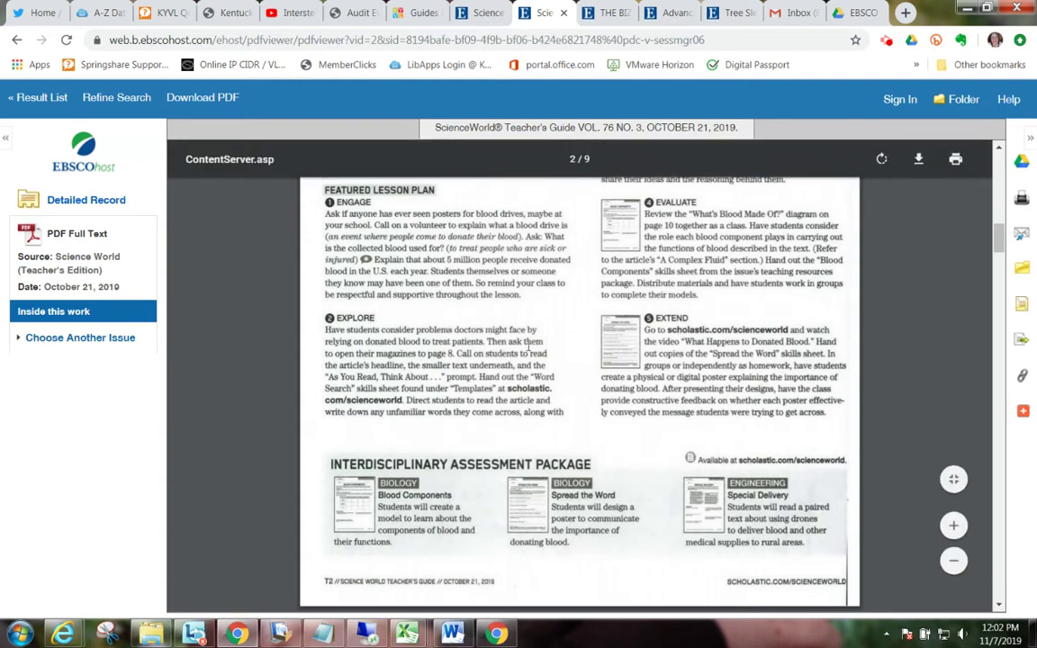
pyautogui.scroll(1, 608, 425)
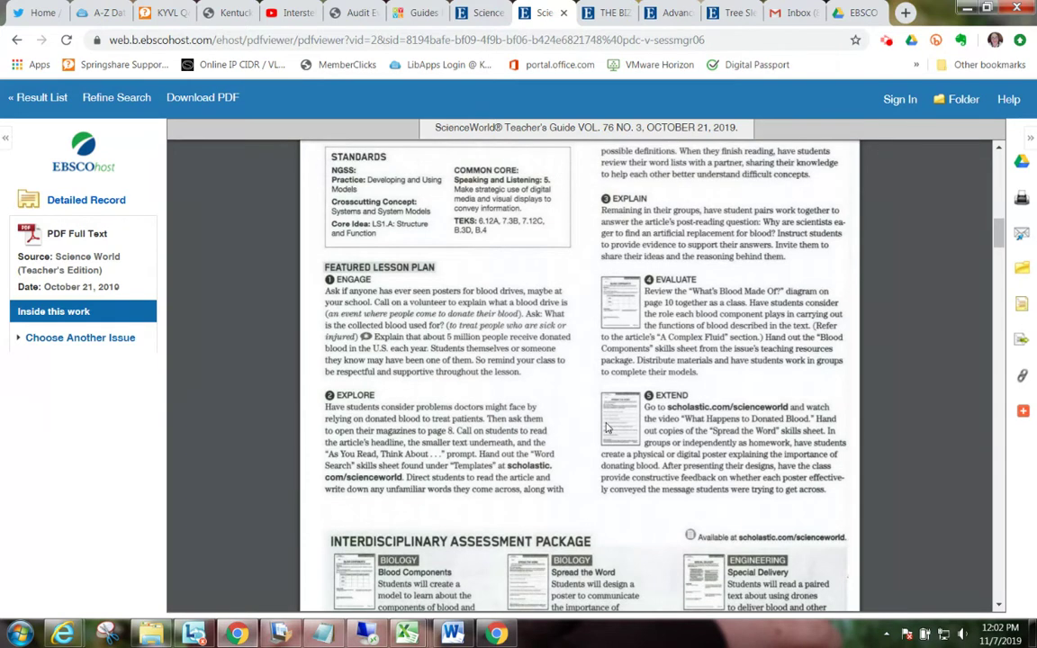
pyautogui.scroll(2, 608, 427)
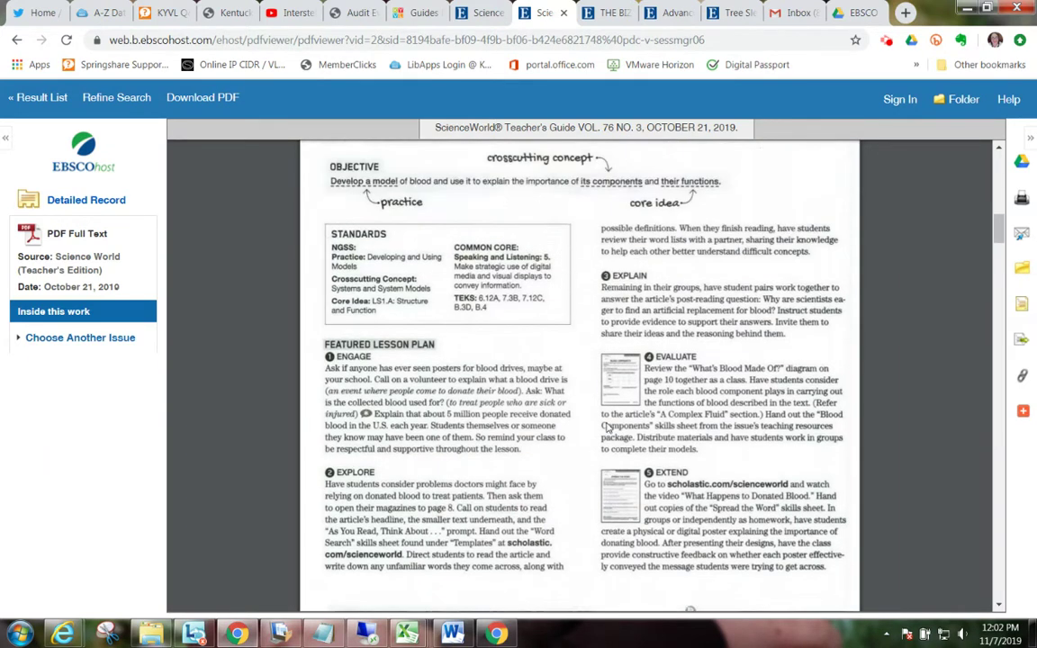
pyautogui.scroll(1, 607, 429)
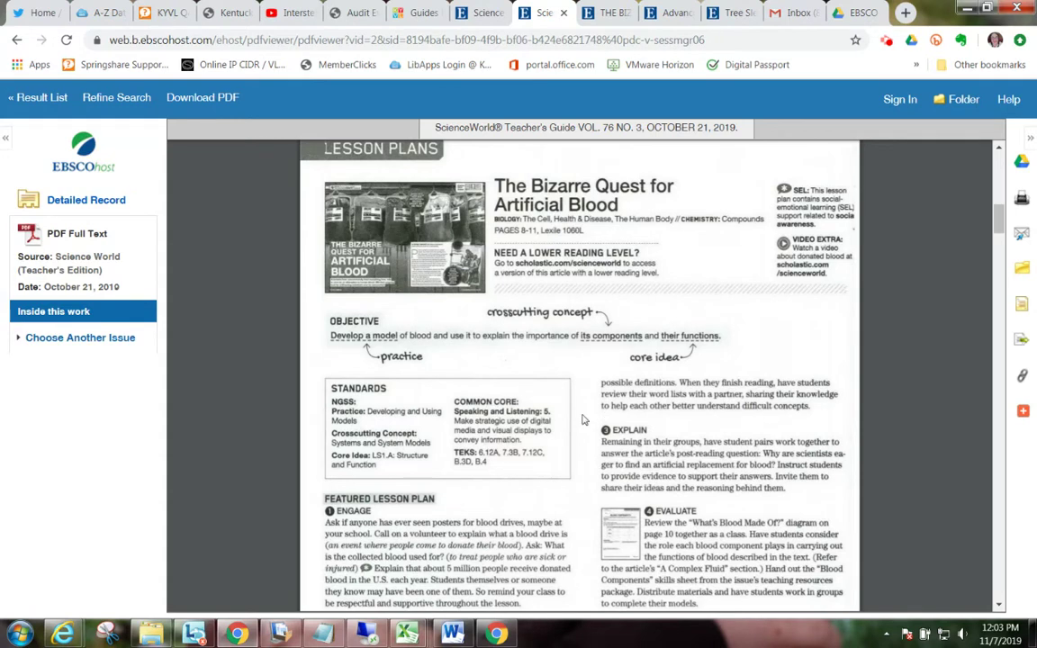
# Step: Search Find a Title for Science Activities and show its full-text databases
pyautogui.click(478, 14)
pyautogui.click(412, 172)
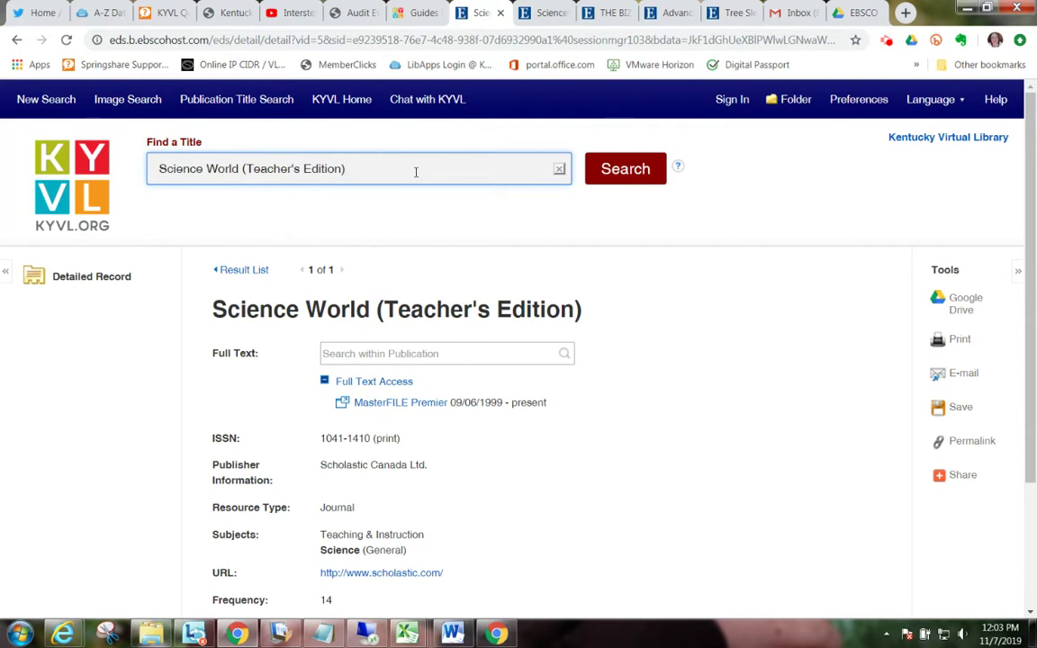
pyautogui.moveTo(374, 177); pyautogui.dragTo(165, 142)
pyautogui.write('sc')
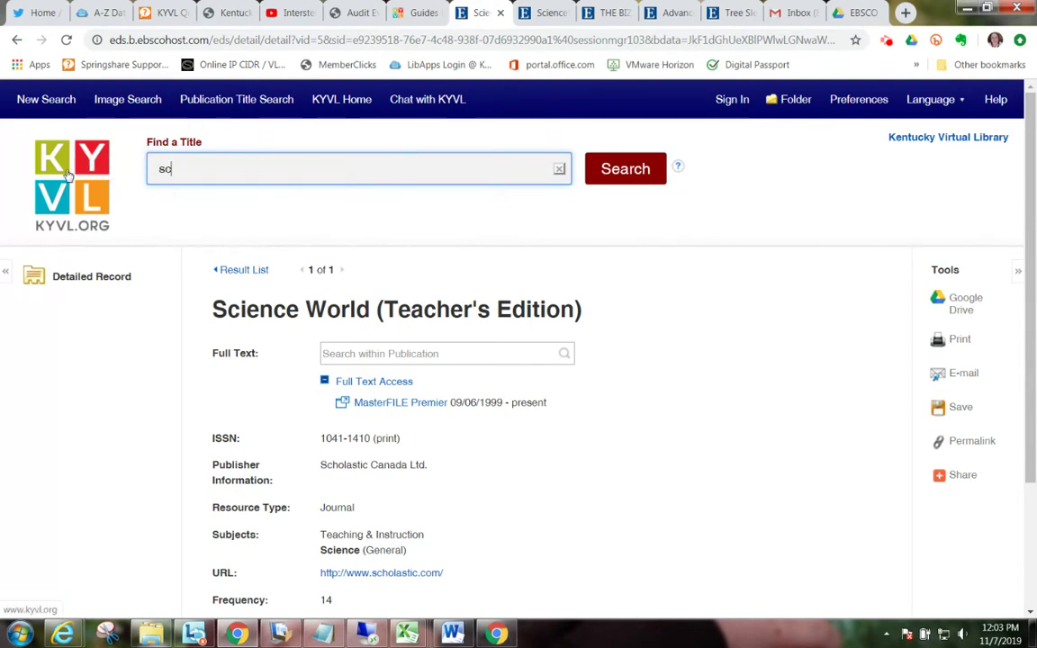
pyautogui.write('ience act')
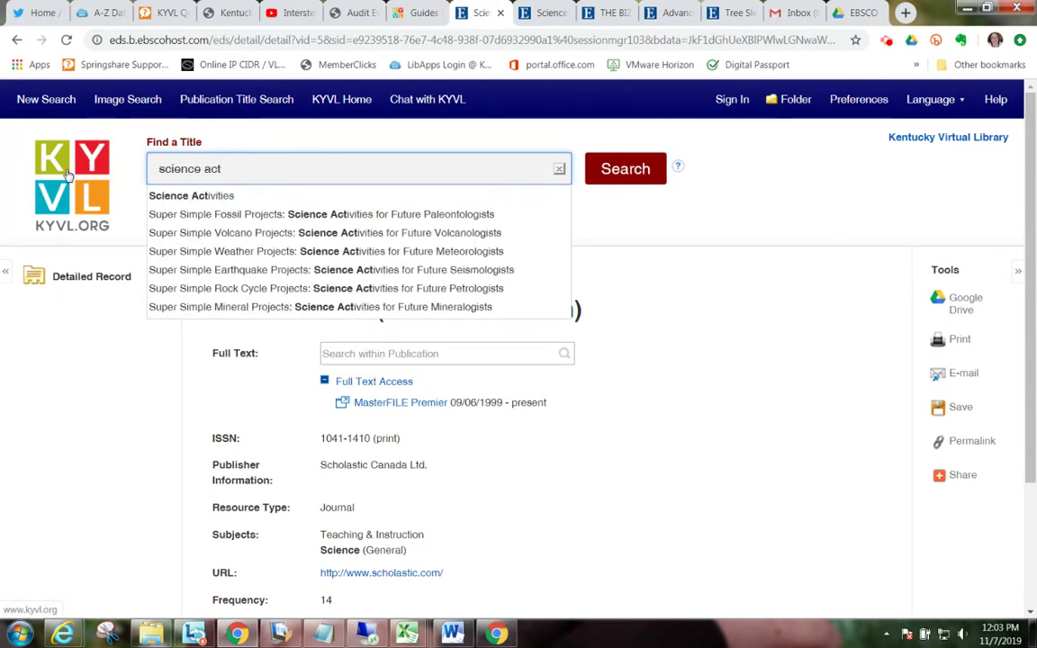
pyautogui.press('Down')
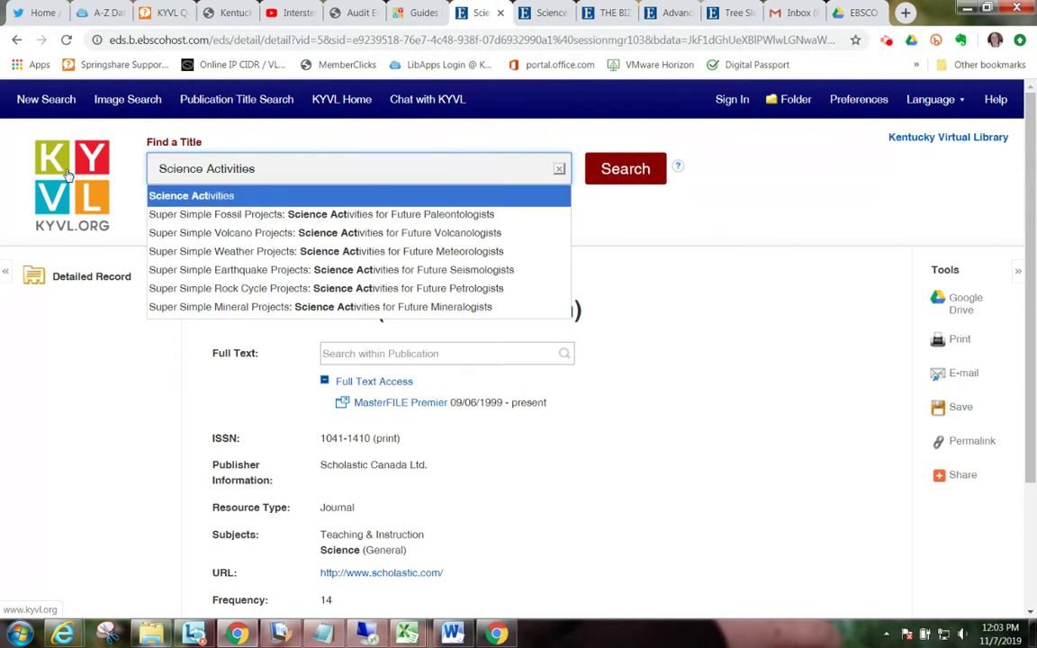
pyautogui.press('Return')
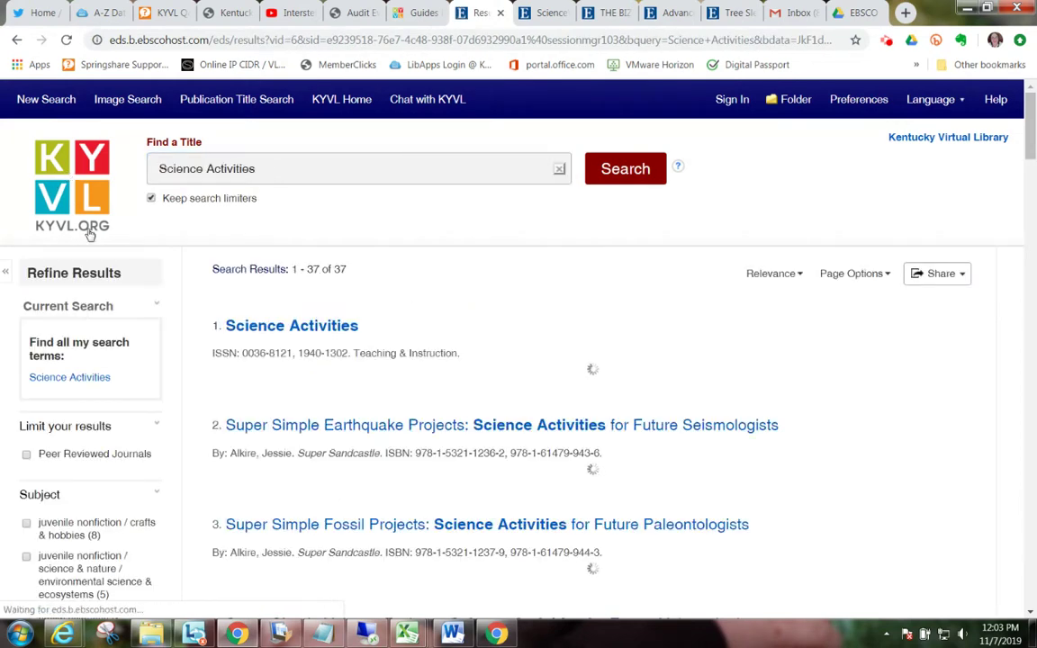
pyautogui.click(284, 409)
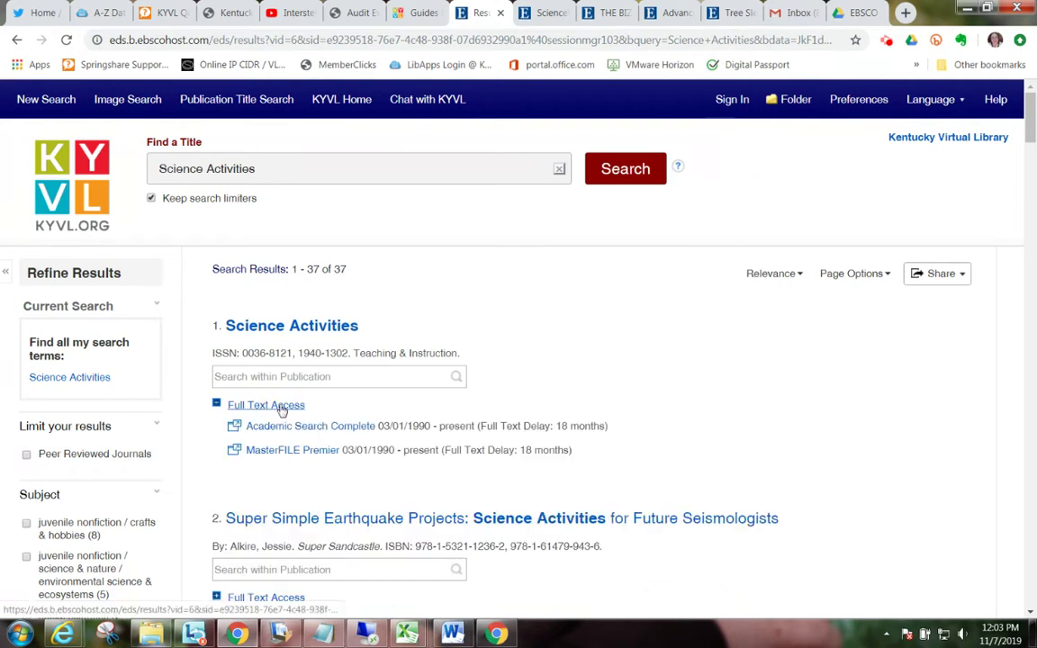
# Step: List the Science Activities 2019 Vol. 56 Issue 1 articles in MasterFILE Premier
pyautogui.click(302, 457)
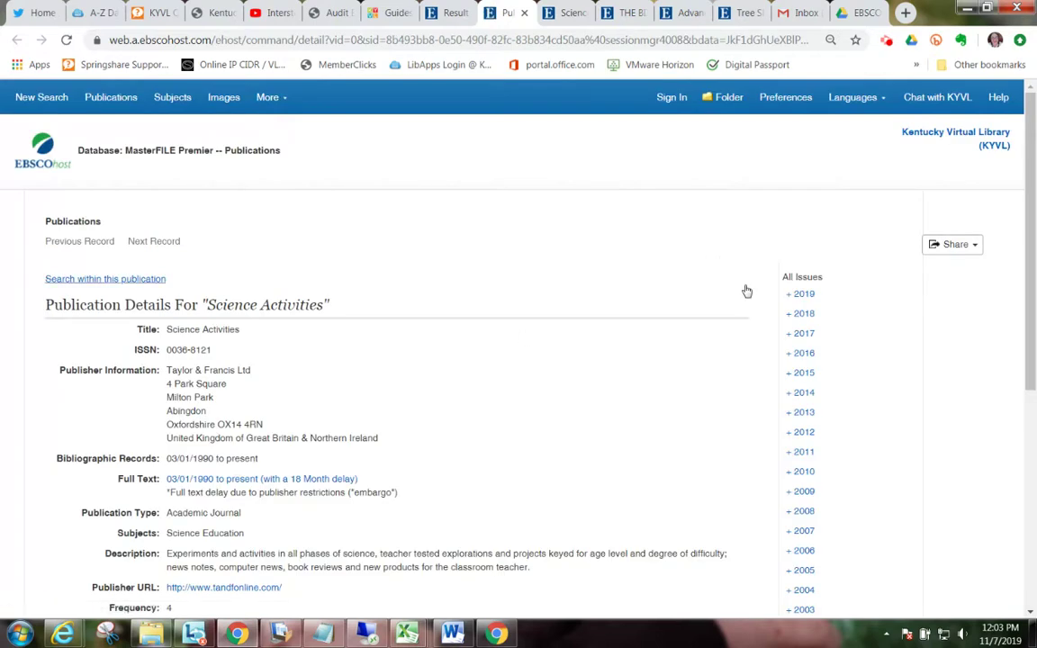
pyautogui.click(800, 293)
pyautogui.click(854, 316)
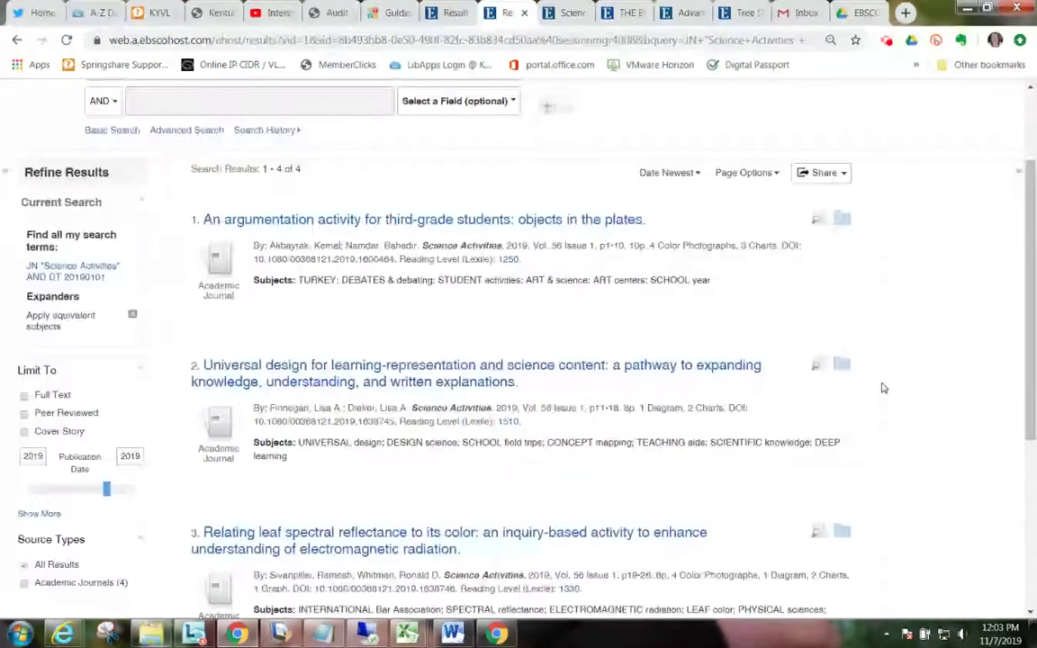
pyautogui.scroll(-3, 882, 387)
pyautogui.scroll(-2, 882, 387)
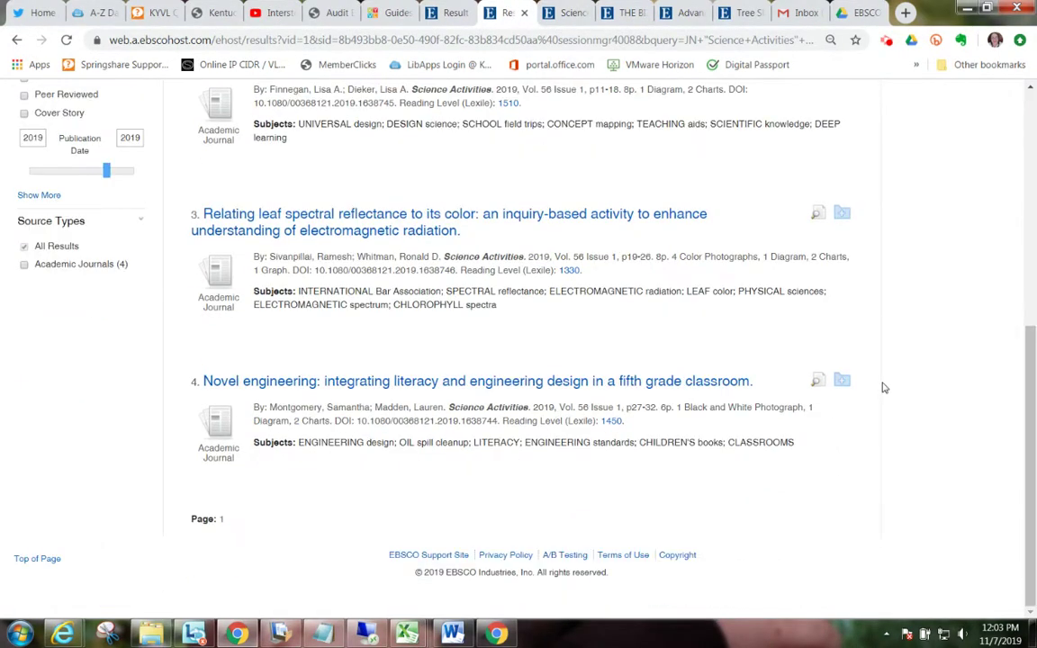
pyautogui.scroll(5, 883, 387)
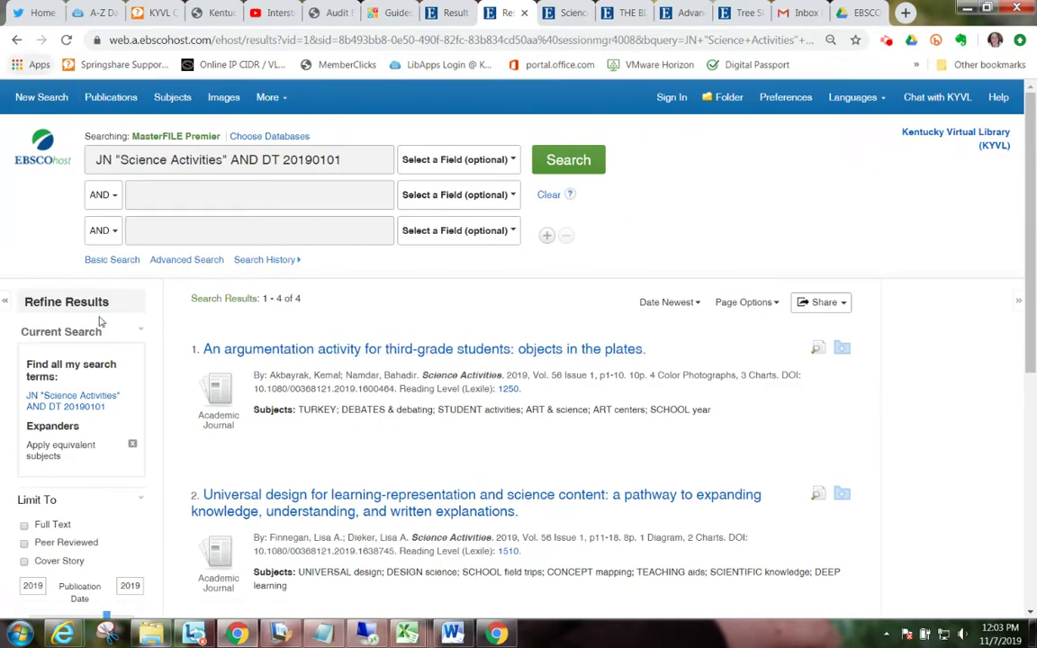
# Step: Open the third-grade argumentation article's record, then return to the KYVL home page
pyautogui.click(227, 352)
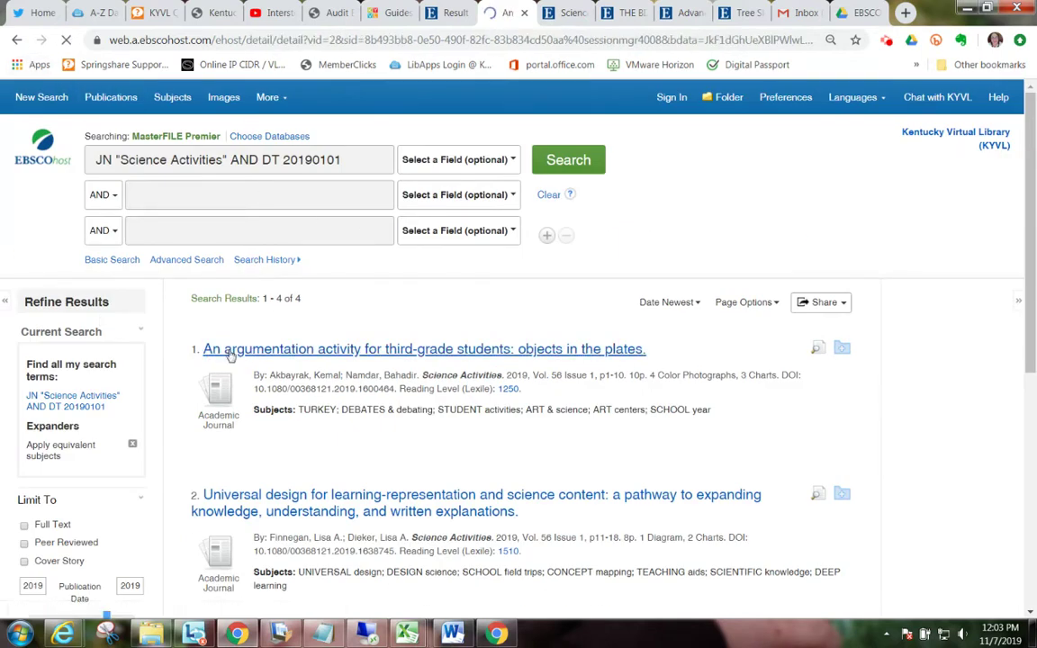
pyautogui.scroll(-5, 273, 354)
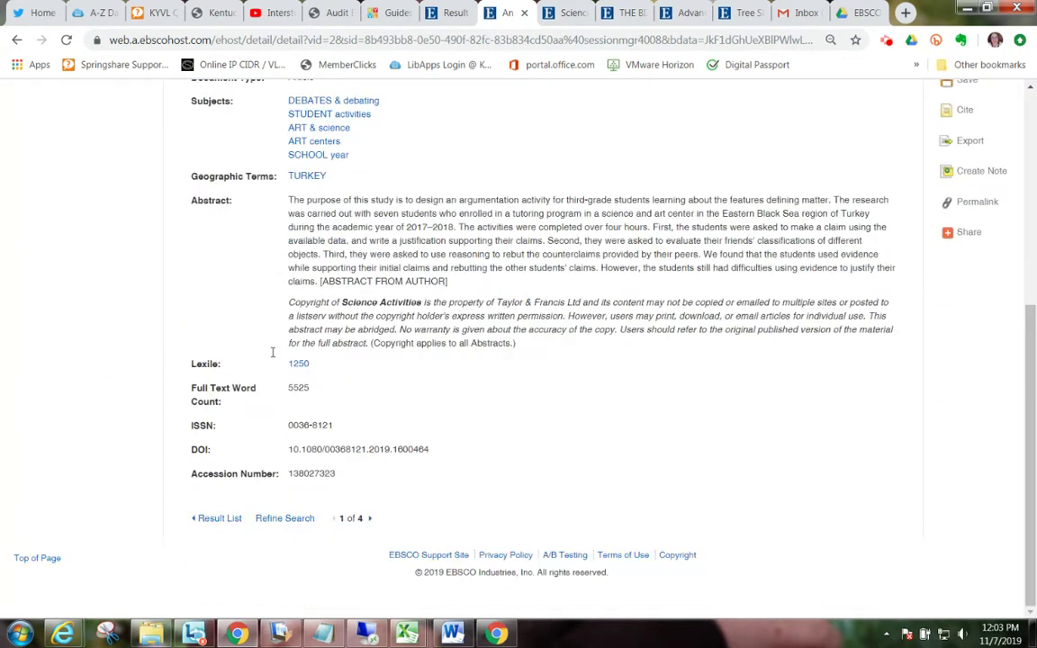
pyautogui.scroll(10, 273, 354)
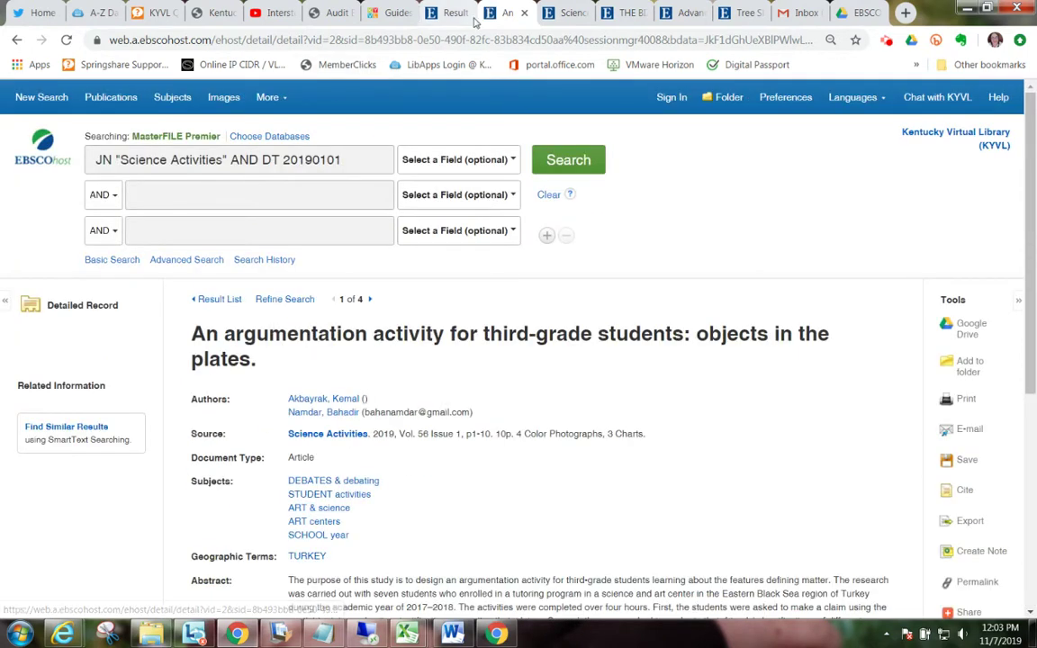
pyautogui.click(450, 13)
pyautogui.click(398, 15)
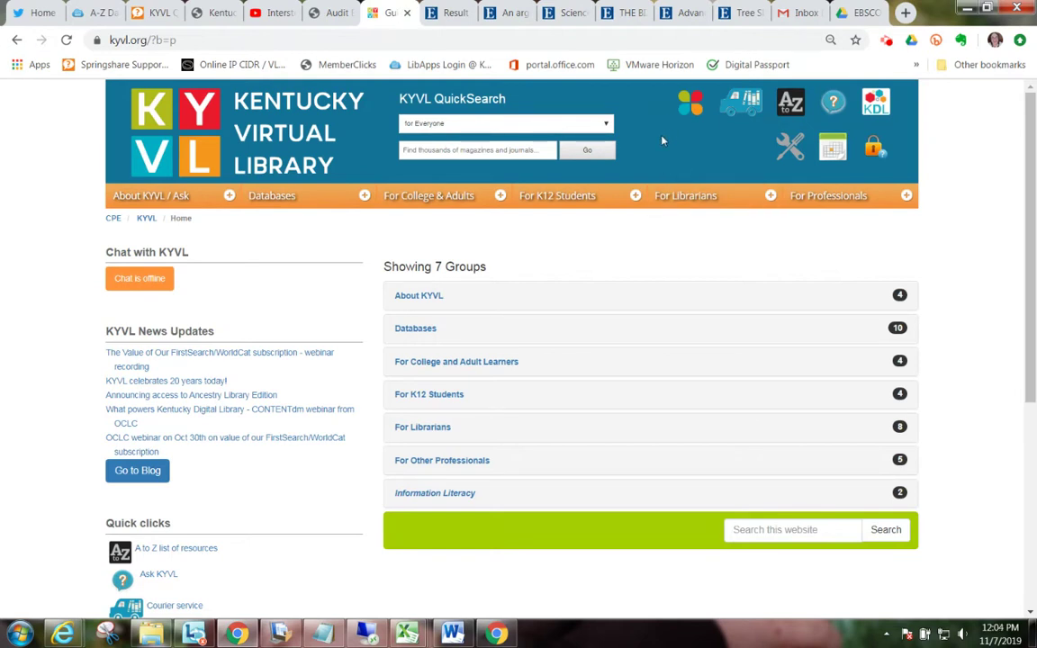
# Step: Open Middle Search Plus from the Kentucky Virtual Library's K12 Middle resources page
pyautogui.click(632, 197)
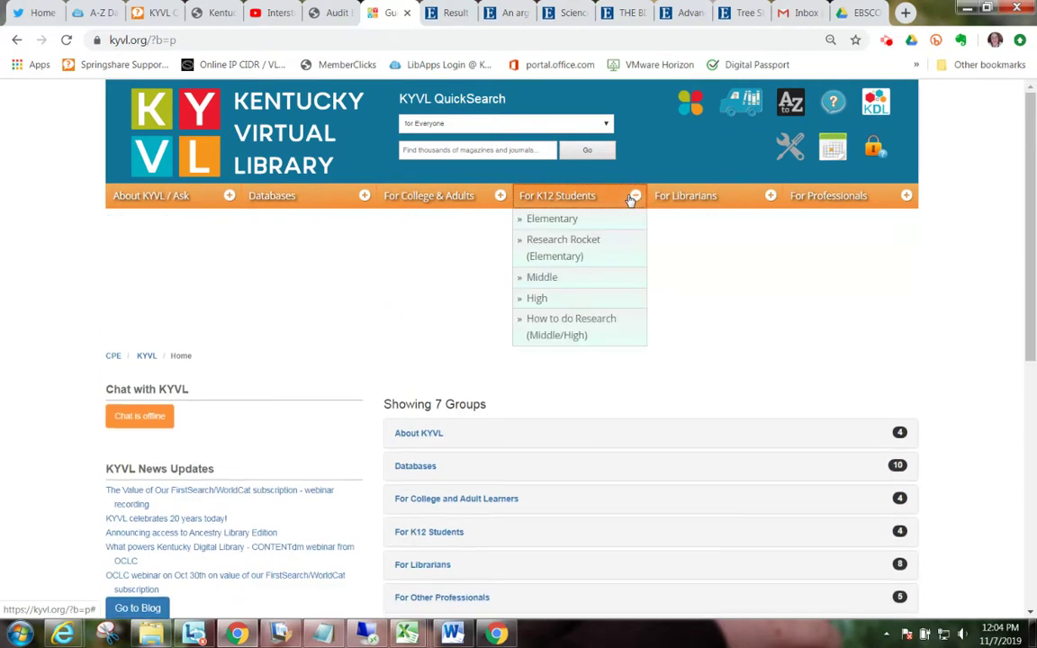
pyautogui.click(550, 281)
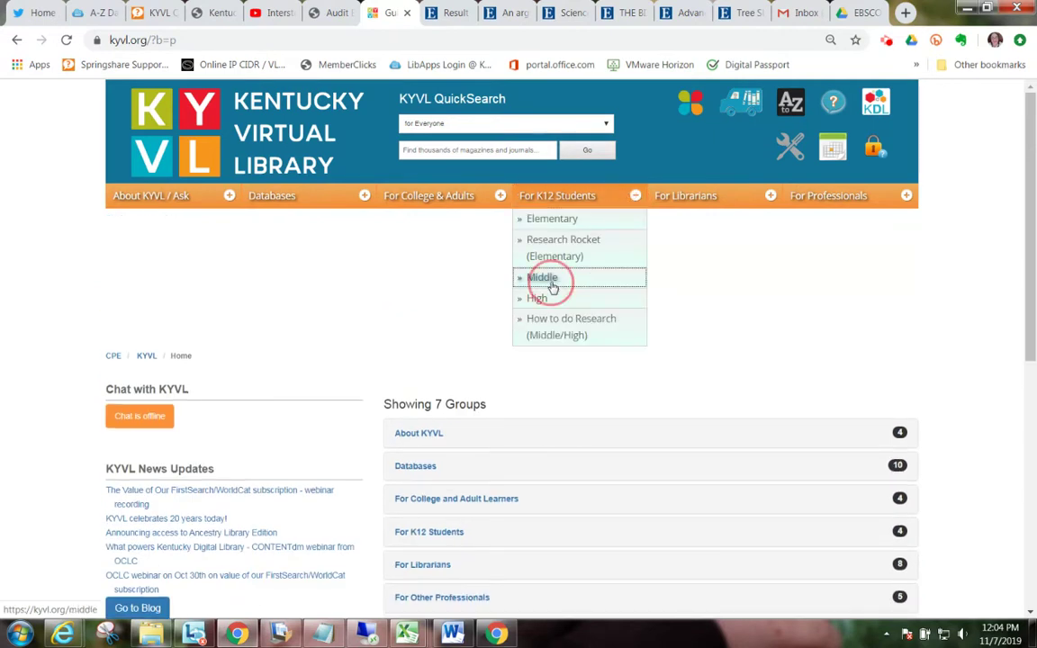
pyautogui.scroll(-6, 551, 286)
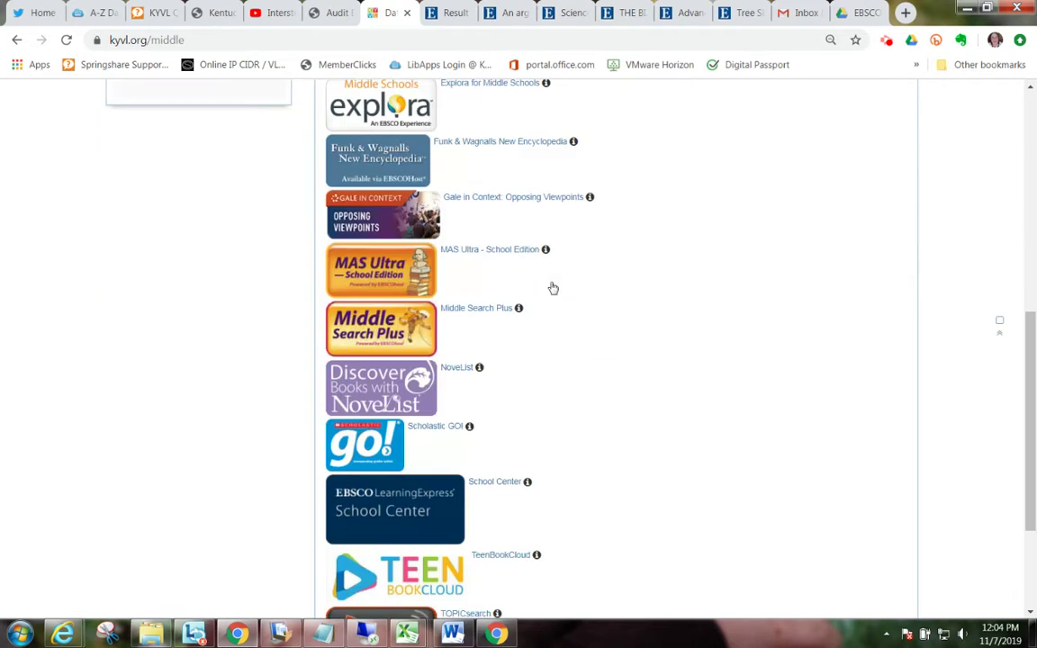
pyautogui.click(502, 315)
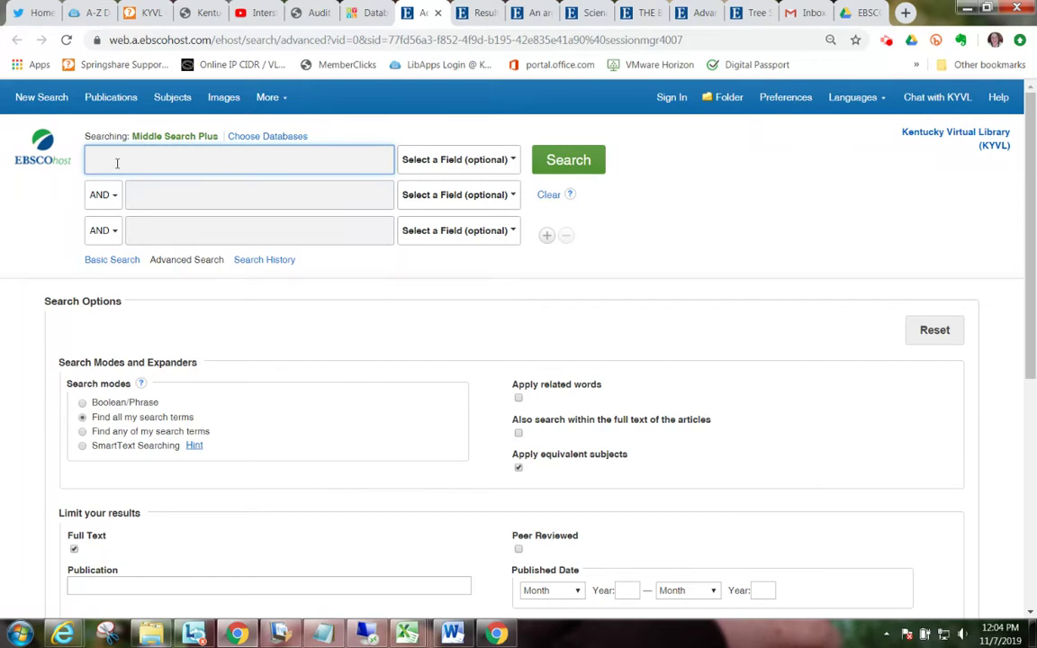
# Step: Search Middle Search Plus for 'genetic testing', picked from the suggestions for 'gene'
pyautogui.write('genetic')
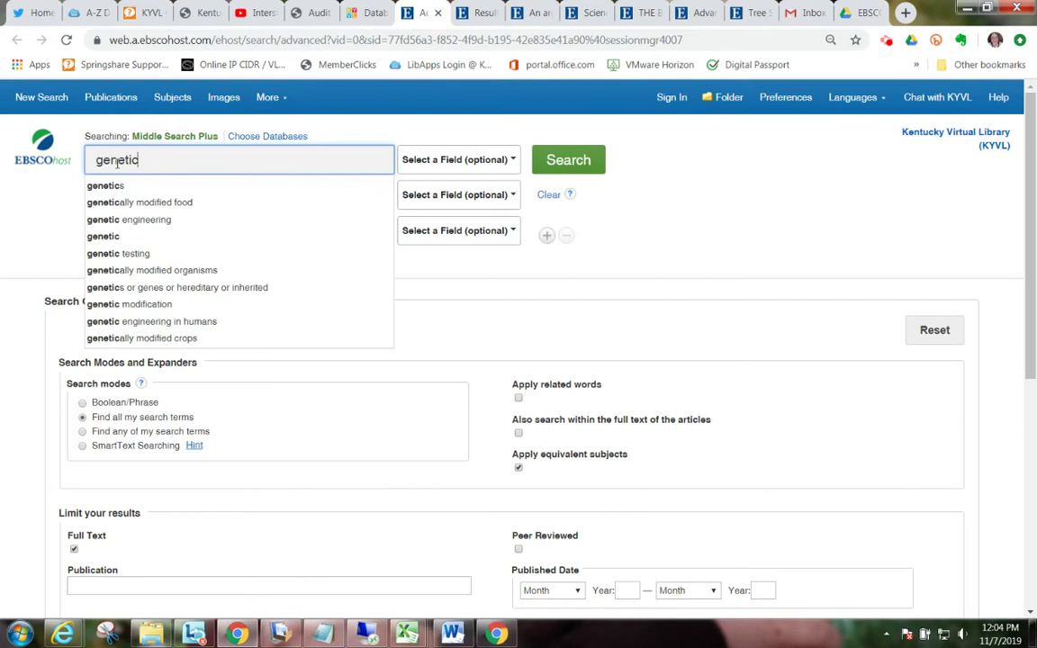
pyautogui.press('BackSpace')
pyautogui.press('BackSpace')
pyautogui.press('BackSpace')
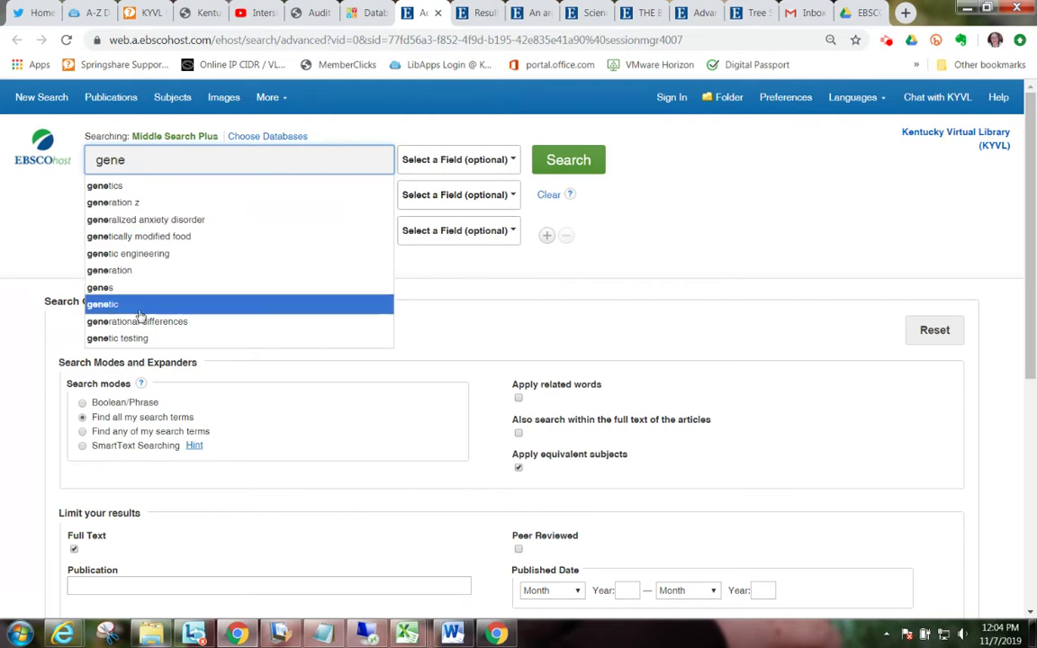
pyautogui.click(126, 339)
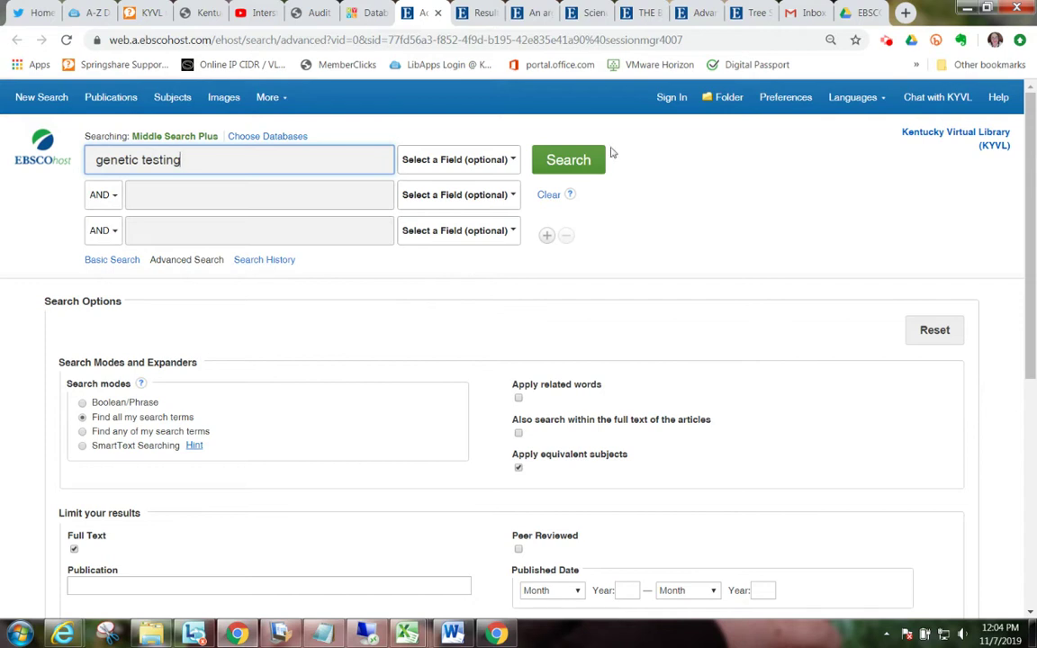
pyautogui.click(579, 162)
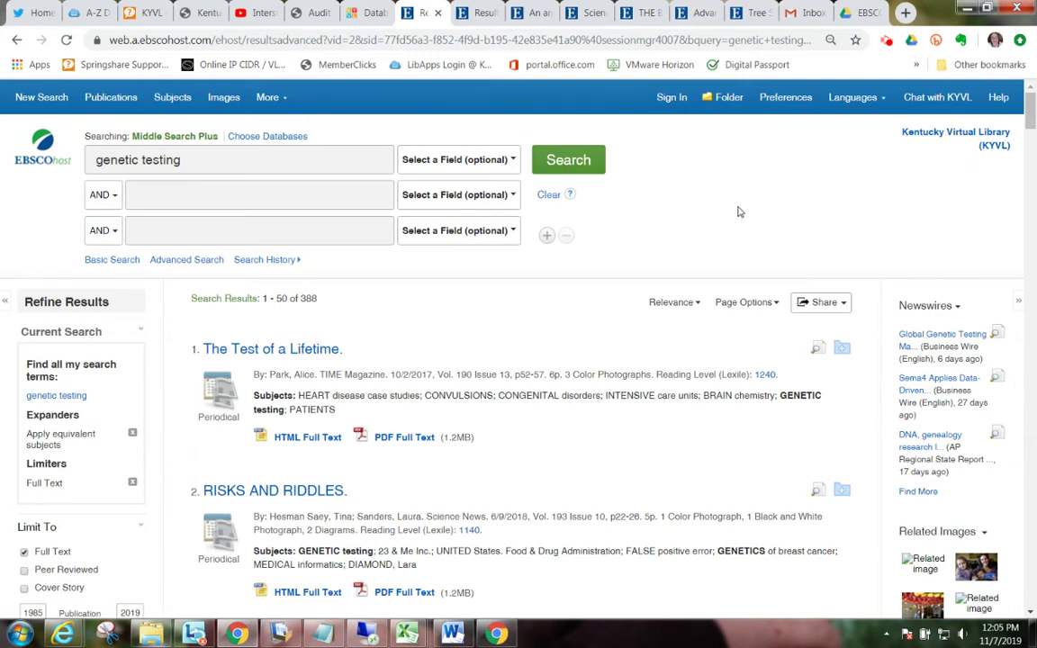
pyautogui.scroll(-2, 737, 212)
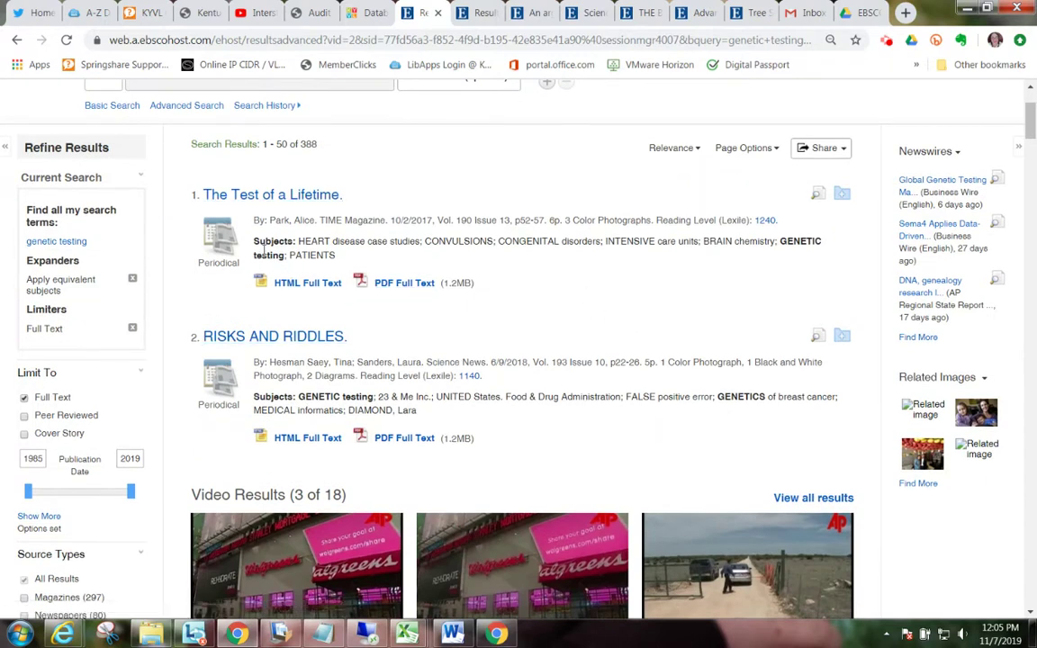
pyautogui.moveTo(225, 230); pyautogui.dragTo(355, 256)
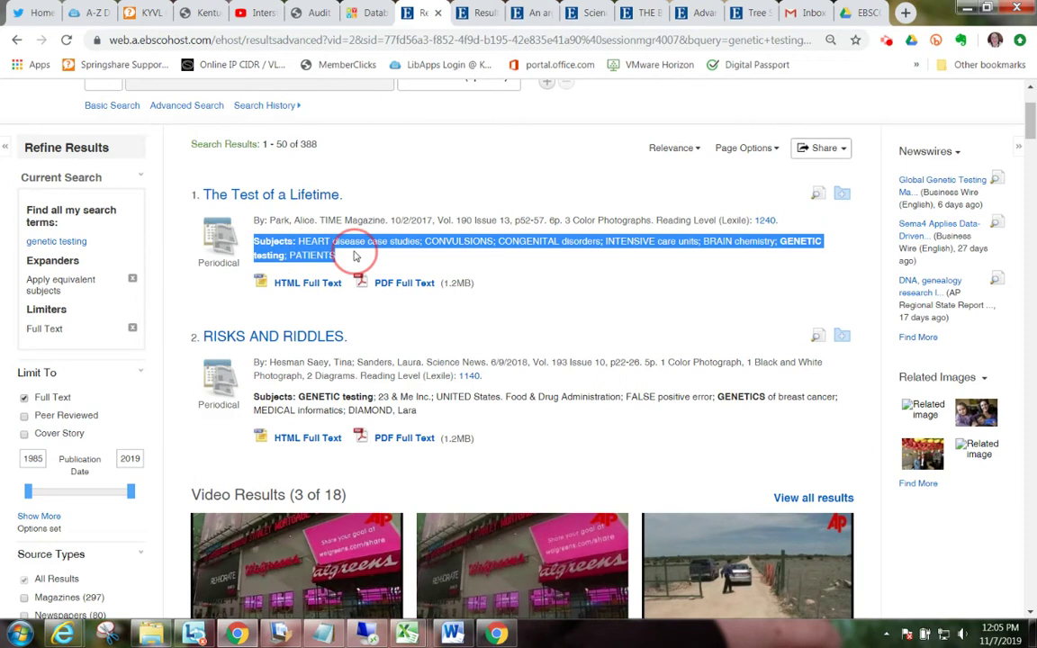
pyautogui.click(725, 236)
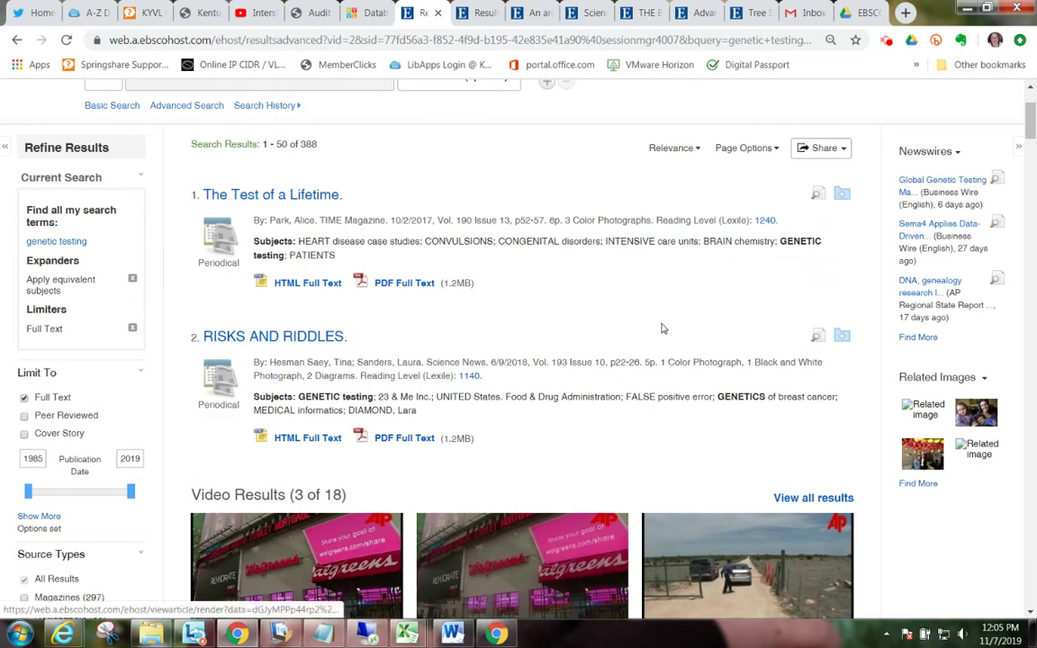
pyautogui.scroll(-6, 662, 329)
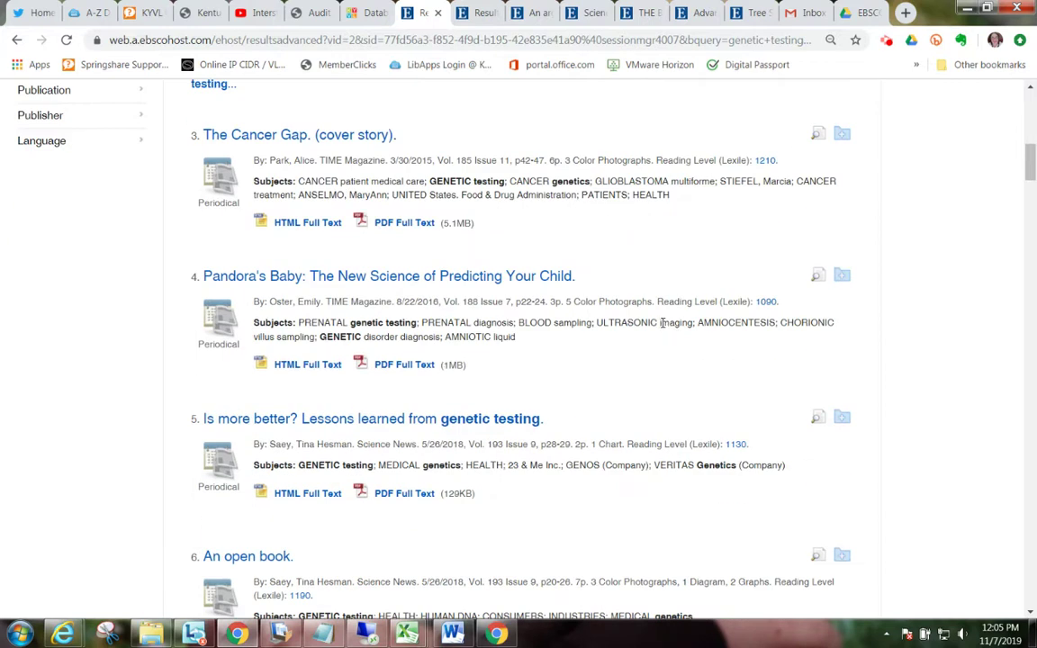
pyautogui.scroll(-2, 662, 322)
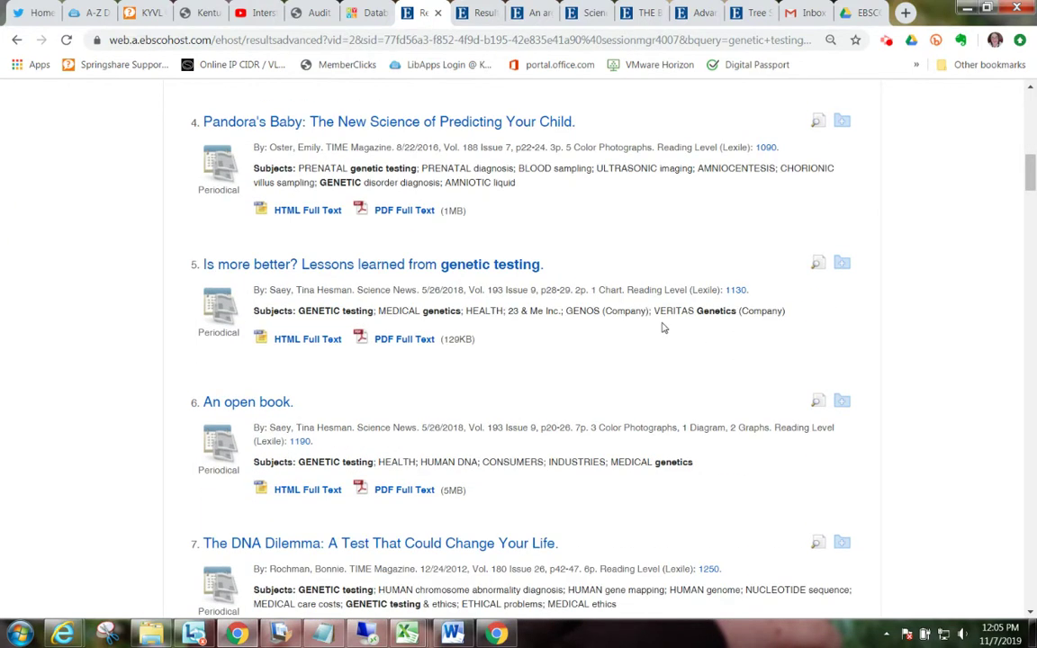
pyautogui.scroll(-3, 662, 328)
pyautogui.scroll(-1, 661, 326)
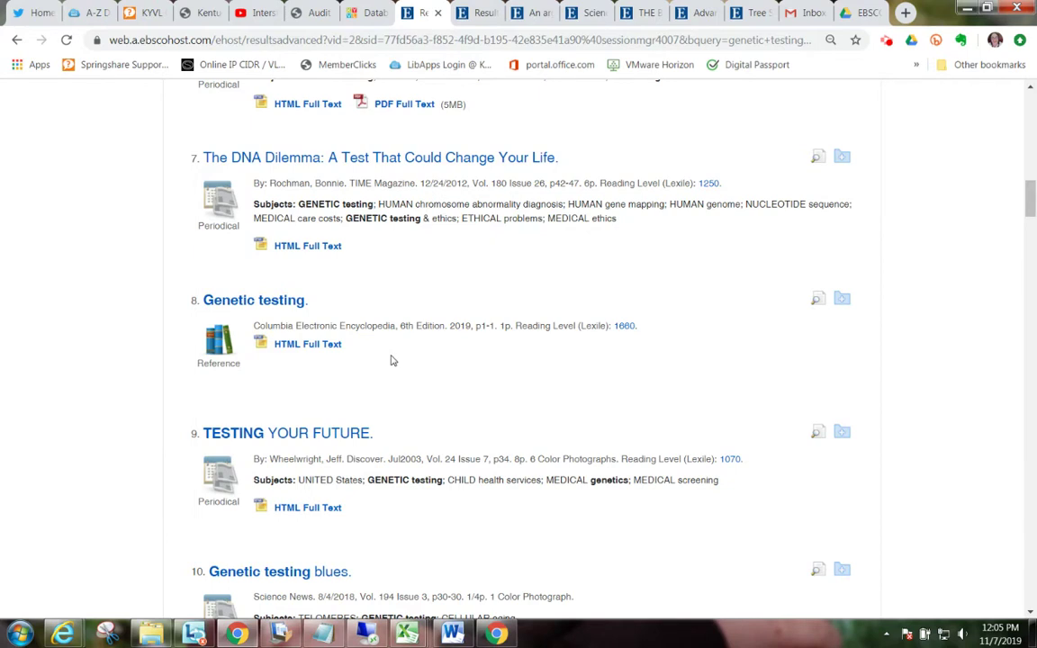
pyautogui.scroll(6, 392, 361)
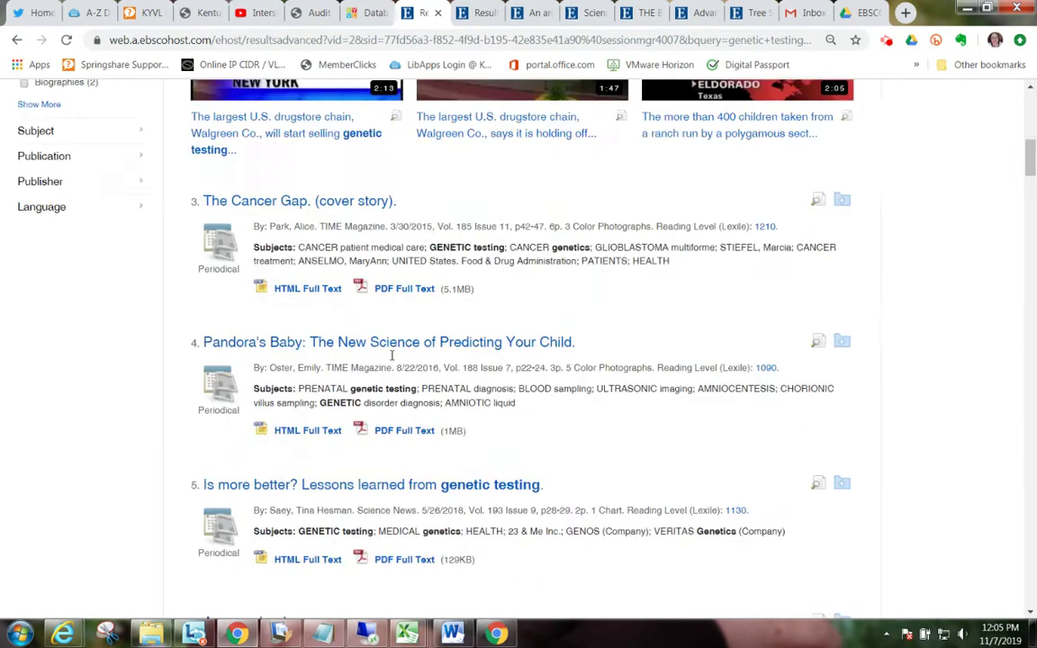
pyautogui.scroll(3, 392, 356)
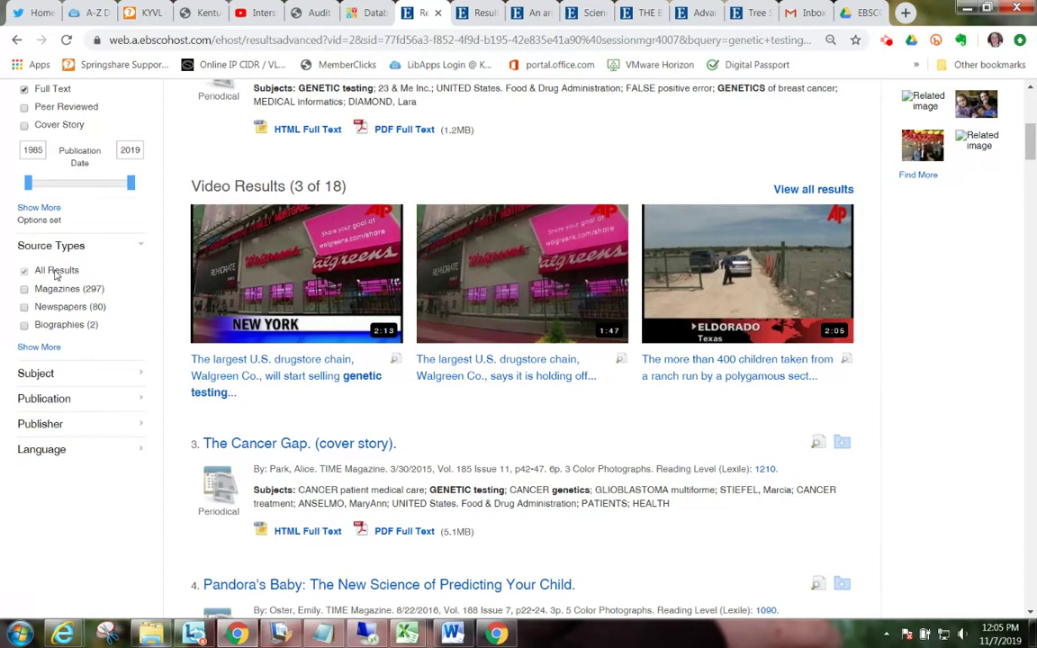
# Step: Limit the genetic testing results to Magazines published 2014–2019, leaving 58
pyautogui.click(25, 294)
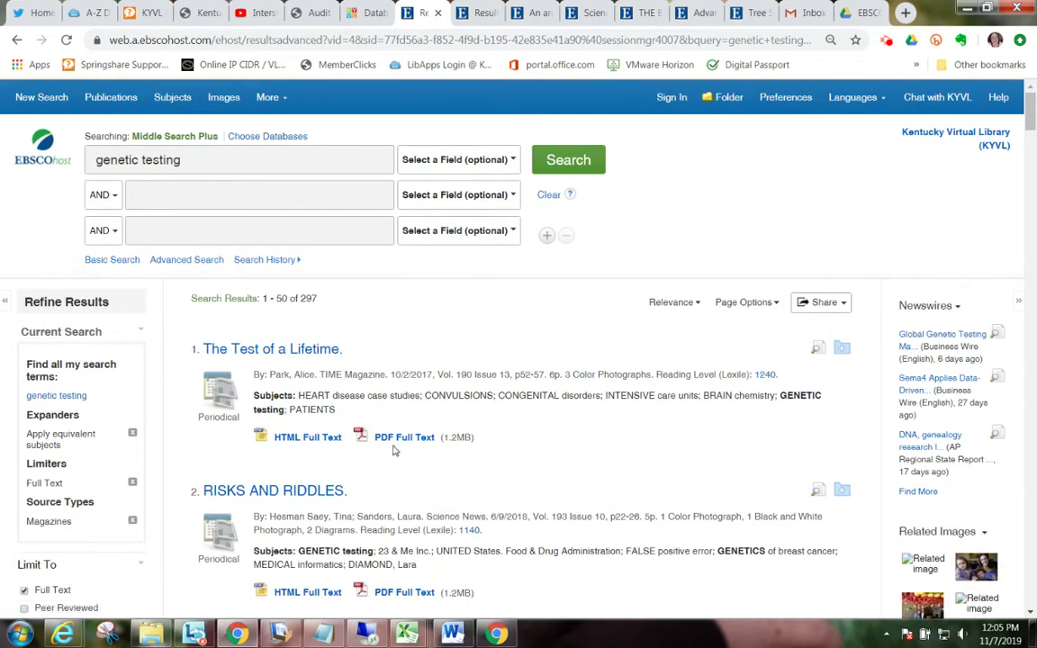
pyautogui.scroll(-3, 393, 450)
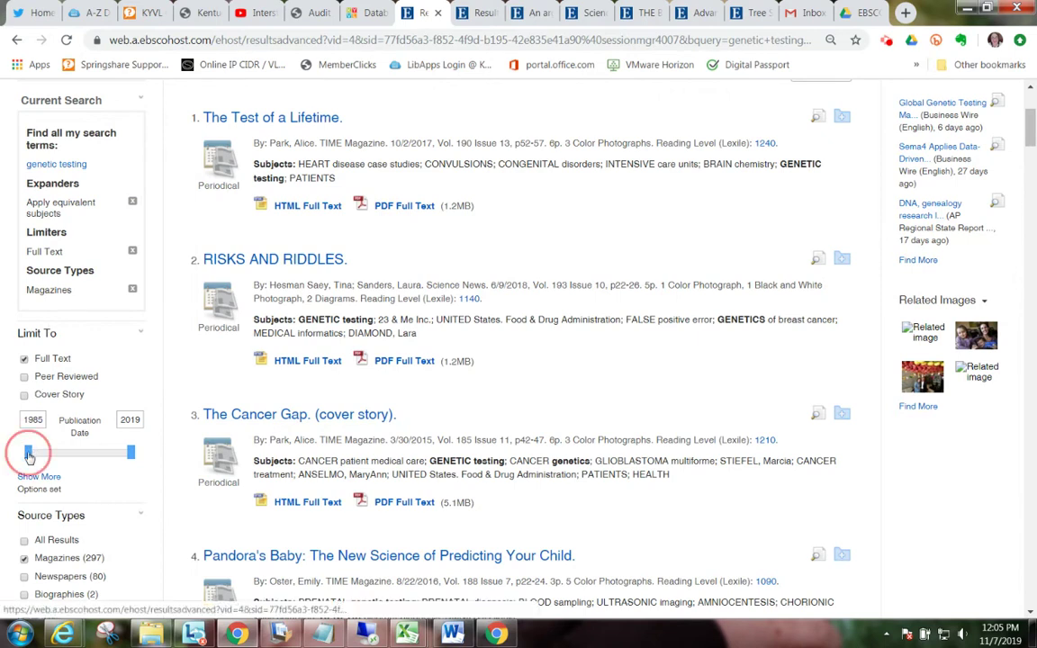
pyautogui.moveTo(30, 455); pyautogui.dragTo(117, 459)
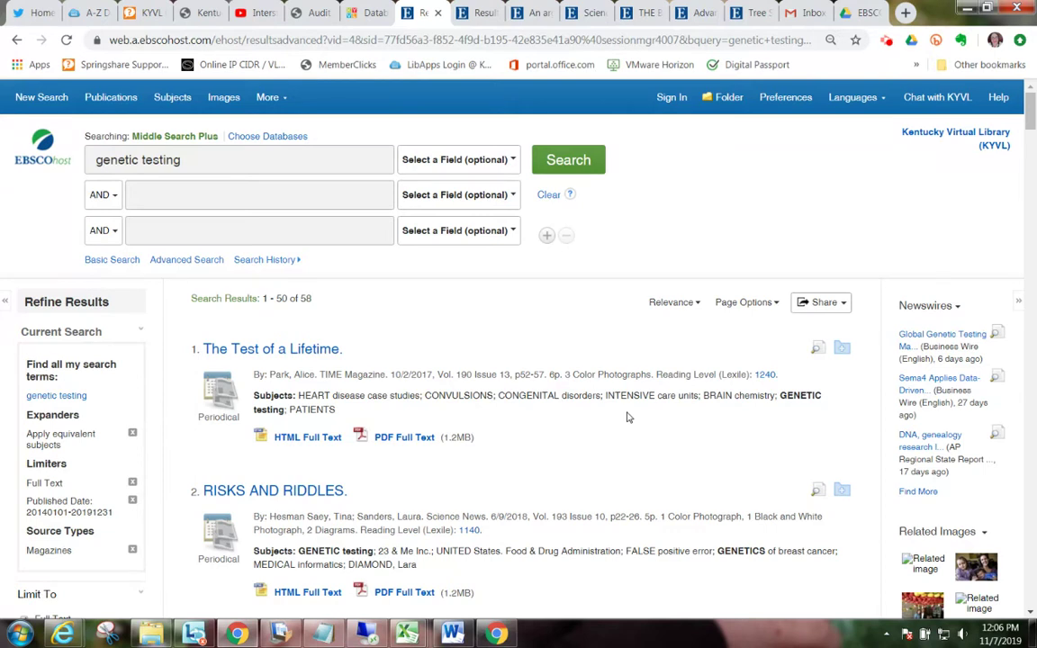
pyautogui.scroll(-3, 627, 417)
pyautogui.scroll(3, 627, 417)
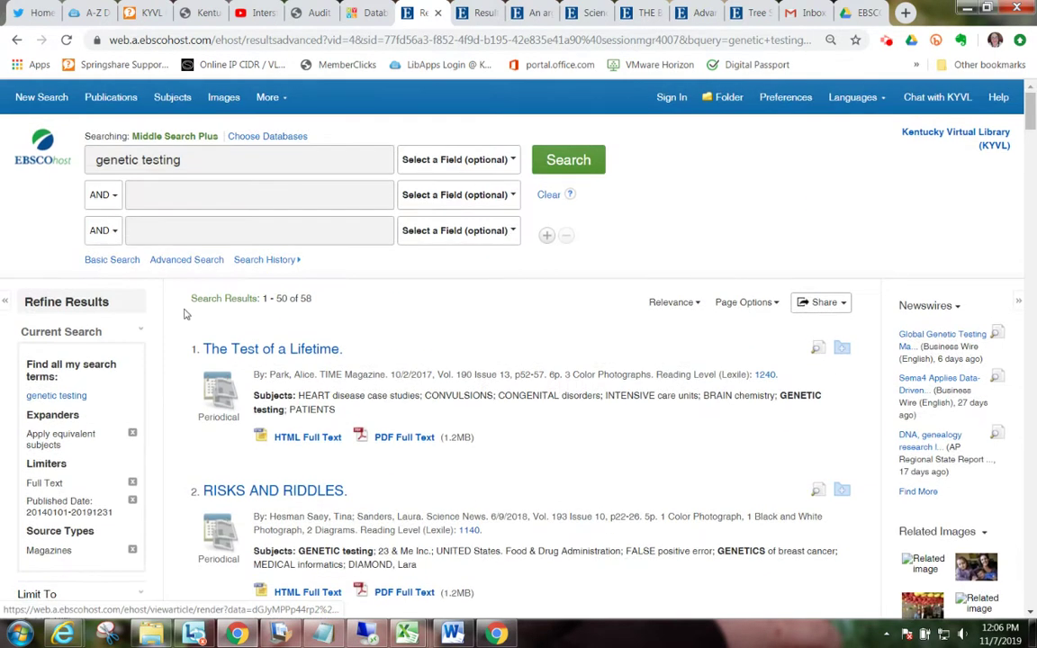
# Step: Add 'crispr' as a second search term, then remove it after it returns no results
pyautogui.click(227, 188)
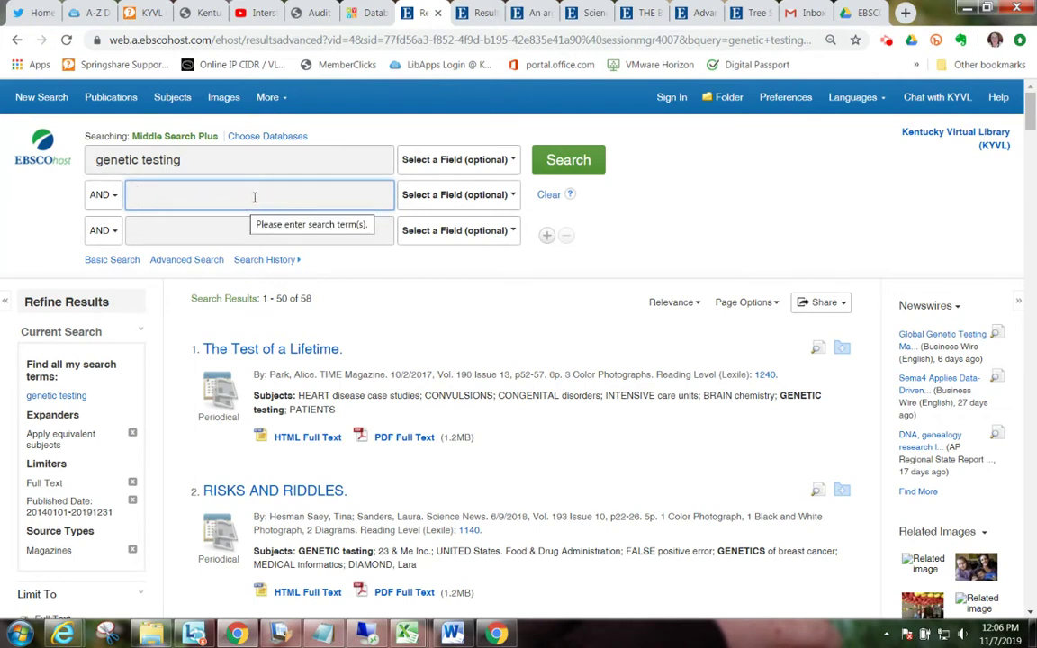
pyautogui.write('crispr')
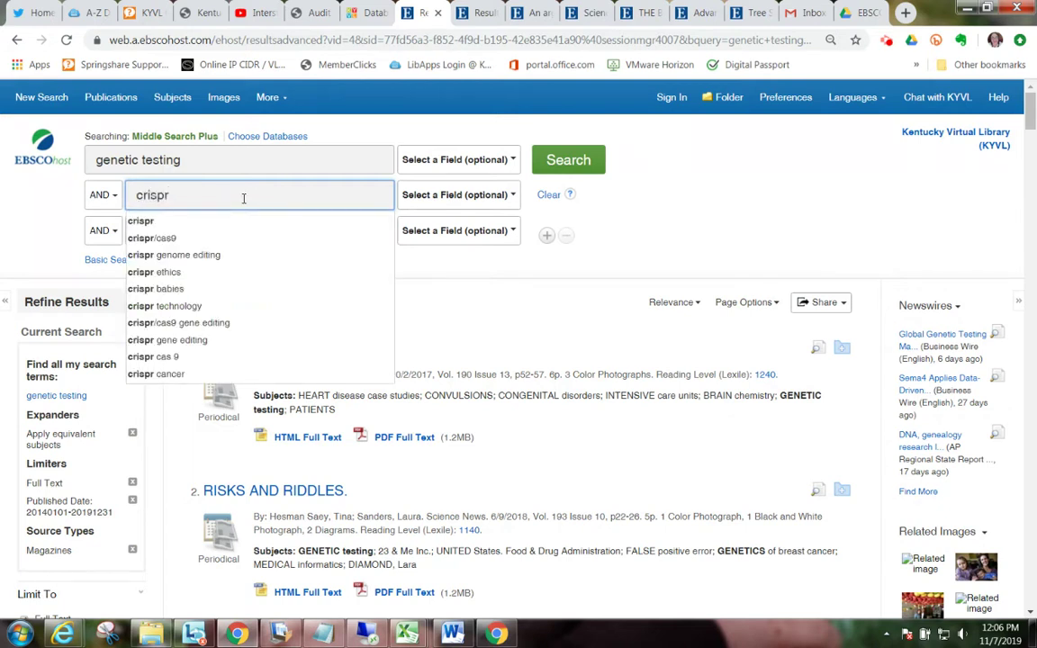
pyautogui.press('Return')
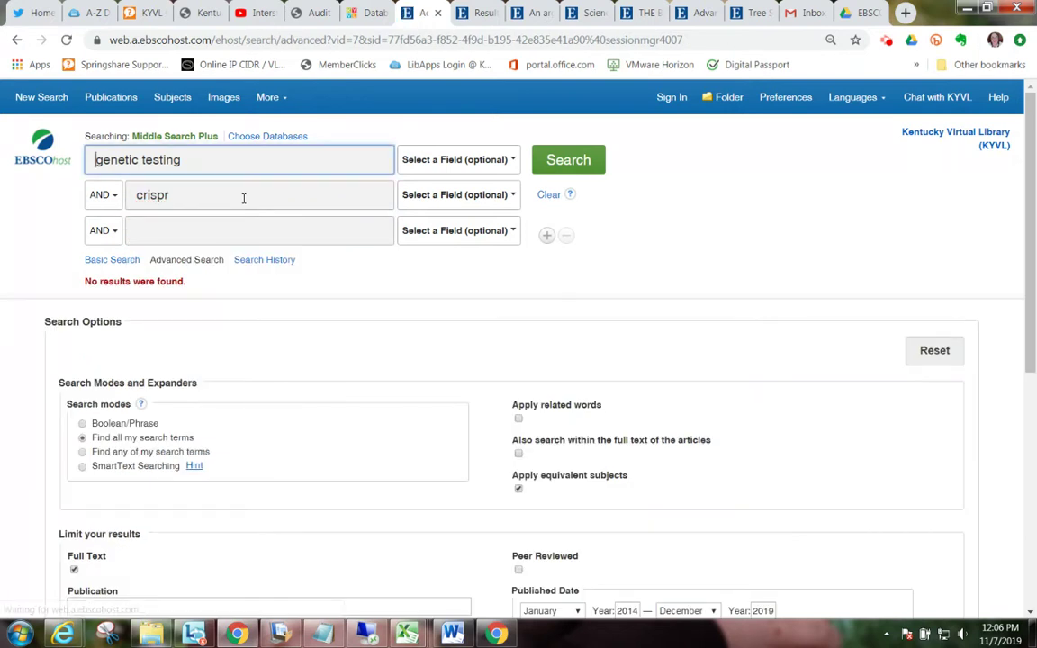
pyautogui.moveTo(243, 198); pyautogui.dragTo(64, 162)
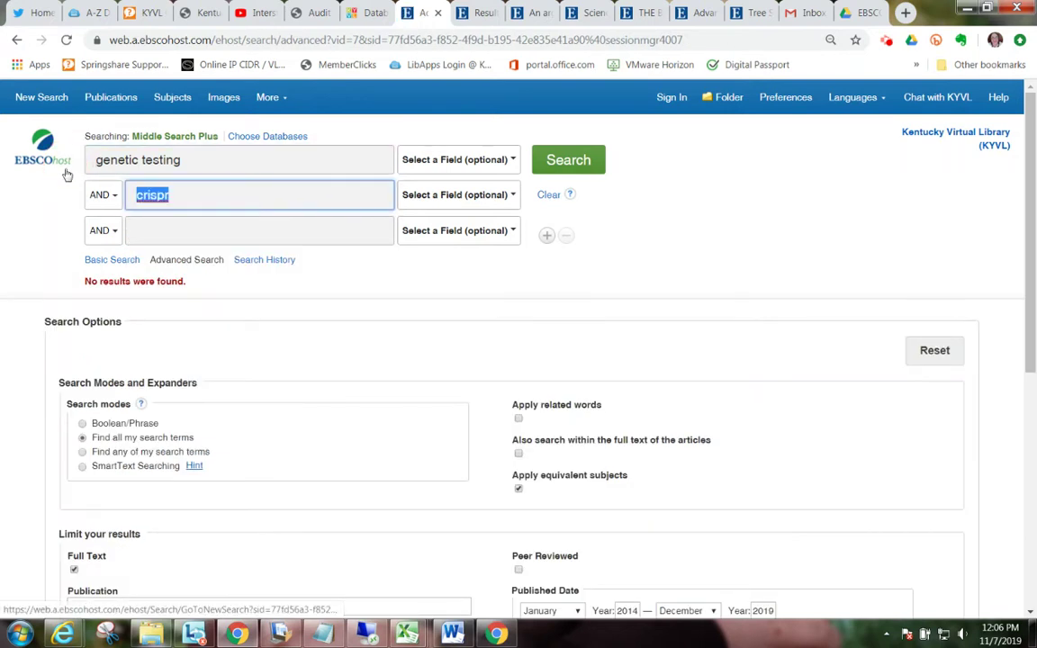
pyautogui.press('BackSpace')
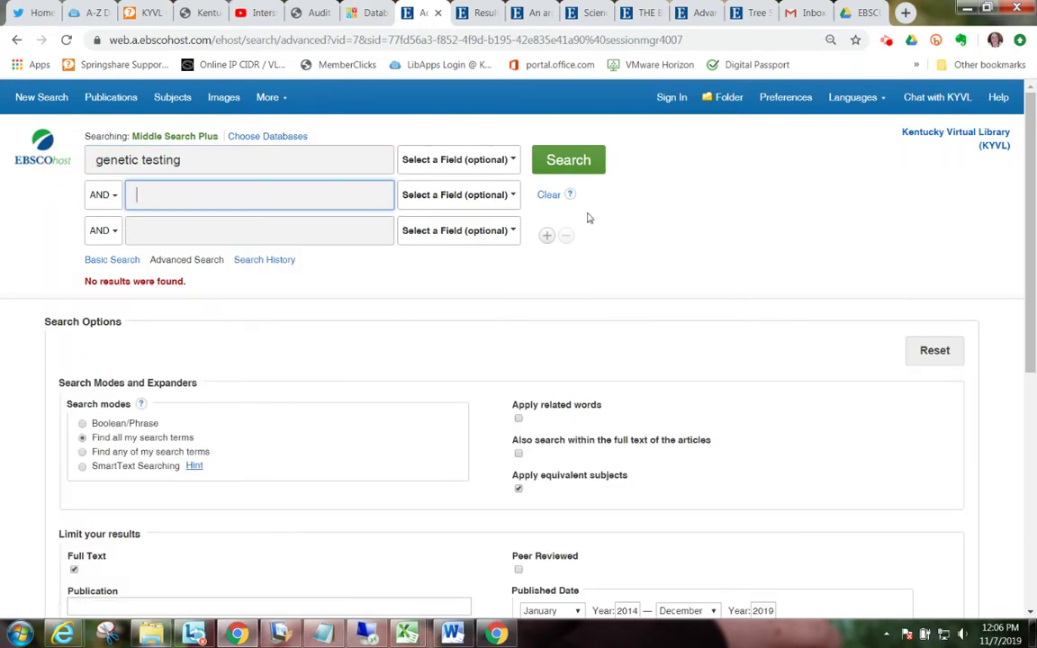
pyautogui.click(581, 155)
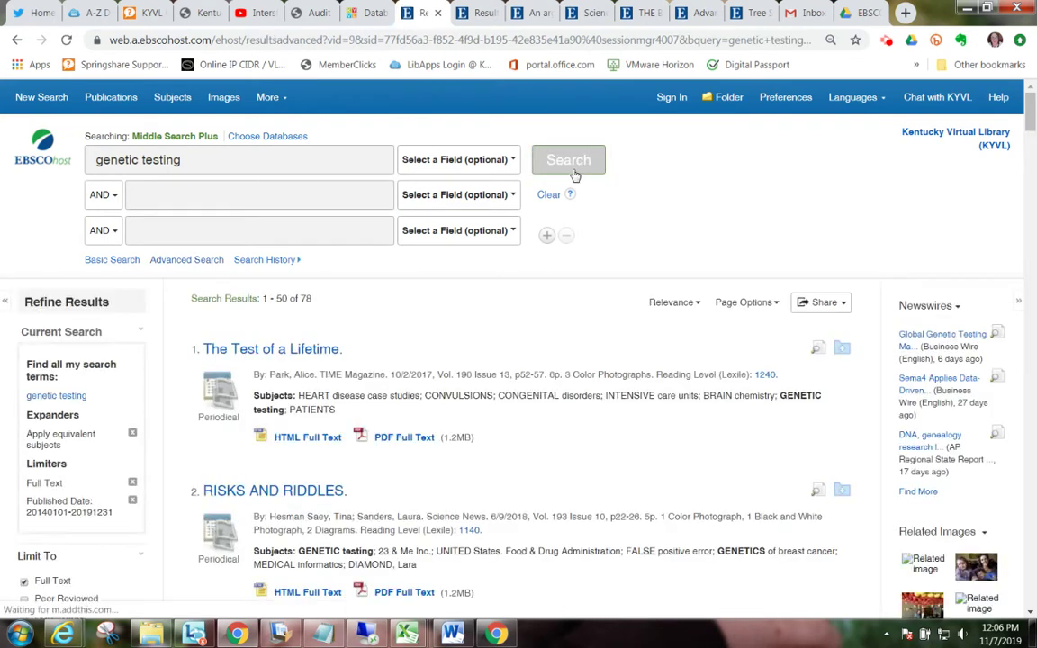
# Step: Reapply the Magazines source-type limit, bringing genetic testing results from 78 back to 58
pyautogui.scroll(-4, 653, 457)
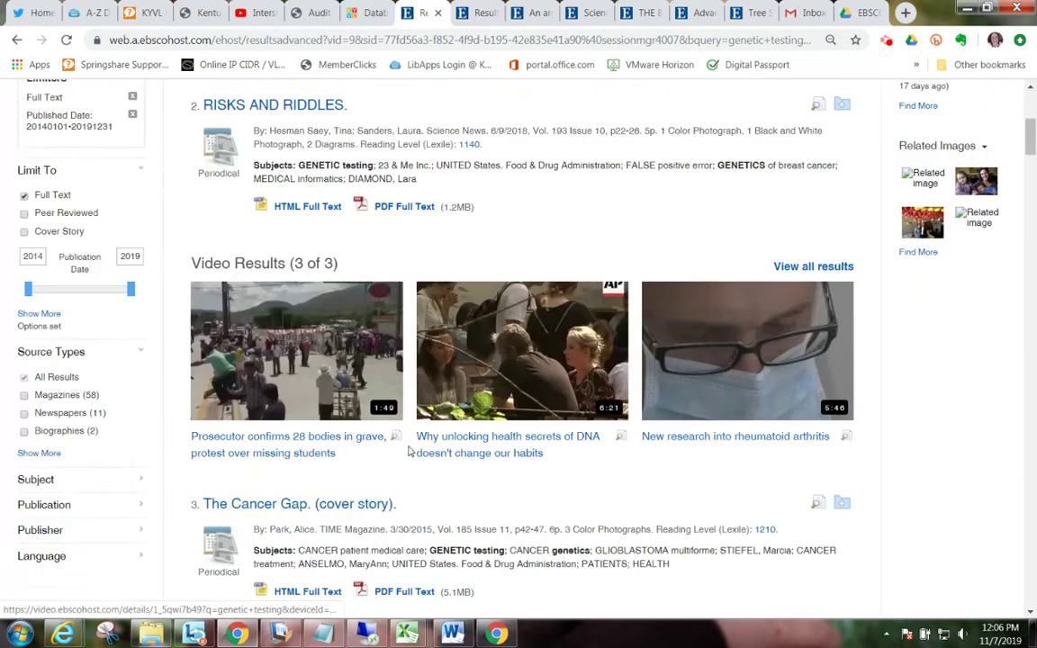
pyautogui.click(24, 396)
pyautogui.click(24, 396)
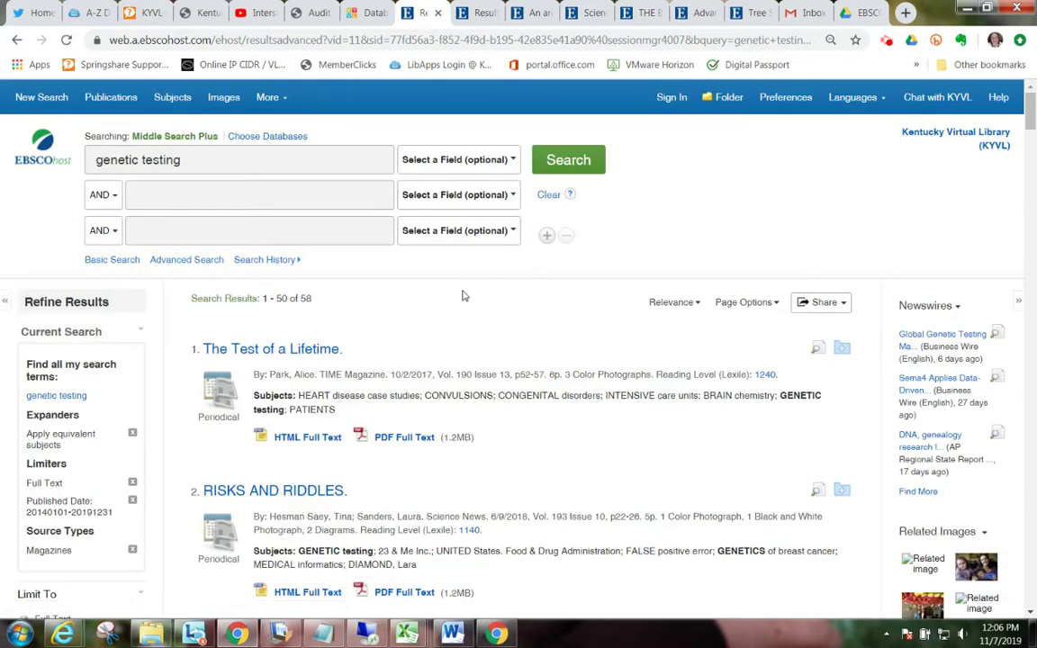
pyautogui.click(360, 15)
# Step: Run a KYVL QuickSearch for 'genetic testing' scoped to Middle School, yielding 6,878 results
pyautogui.scroll(10, 693, 194)
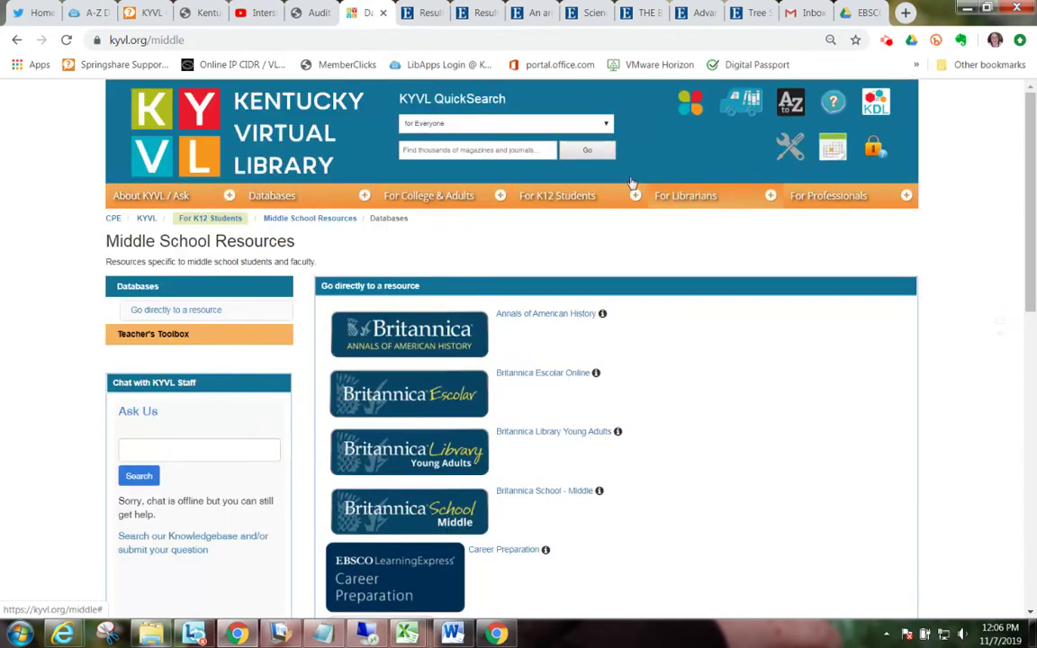
pyautogui.click(541, 121)
pyautogui.click(455, 173)
pyautogui.click(481, 153)
pyautogui.write('prenetic')
pyautogui.press('BackSpace')
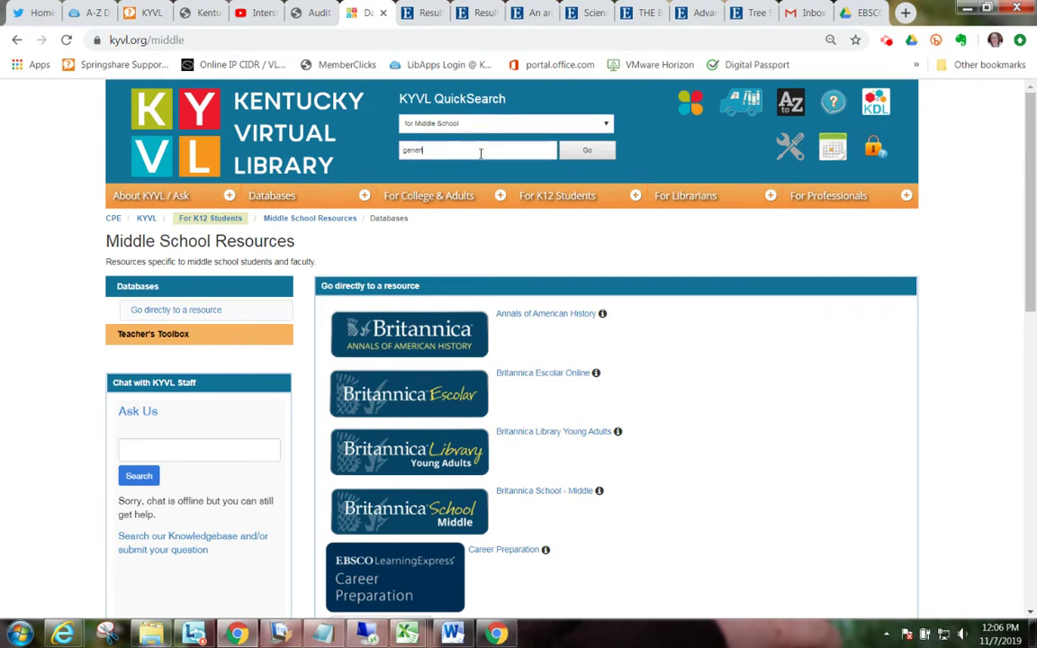
pyautogui.write('testing')
pyautogui.click(586, 152)
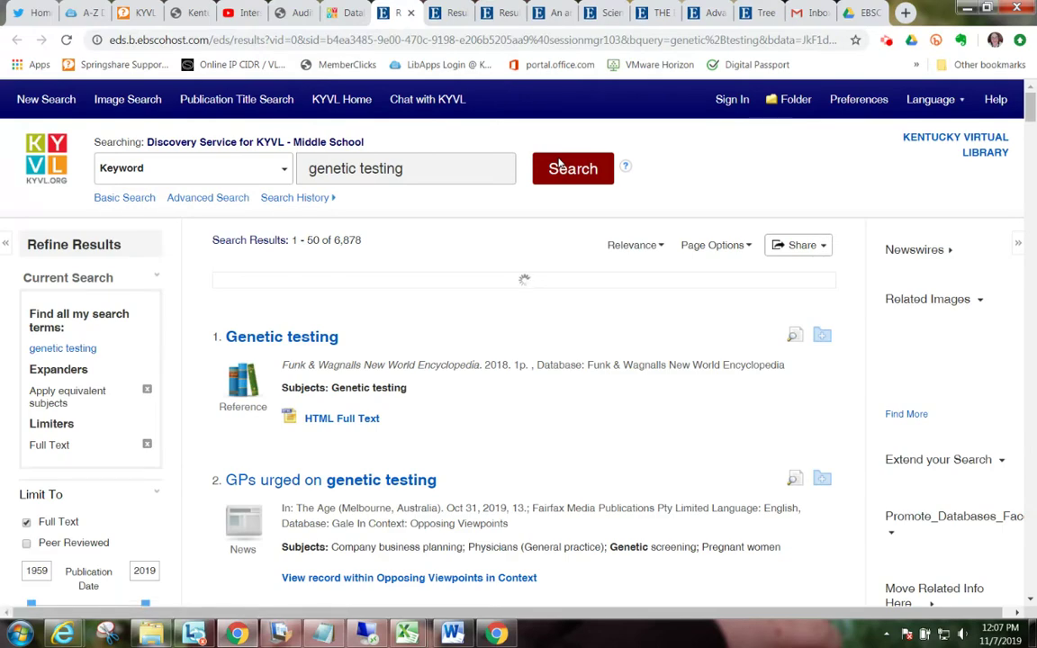
# Step: Limit the Discovery Service results to Magazines and move the publication start year to 2012
pyautogui.scroll(-3, 523, 204)
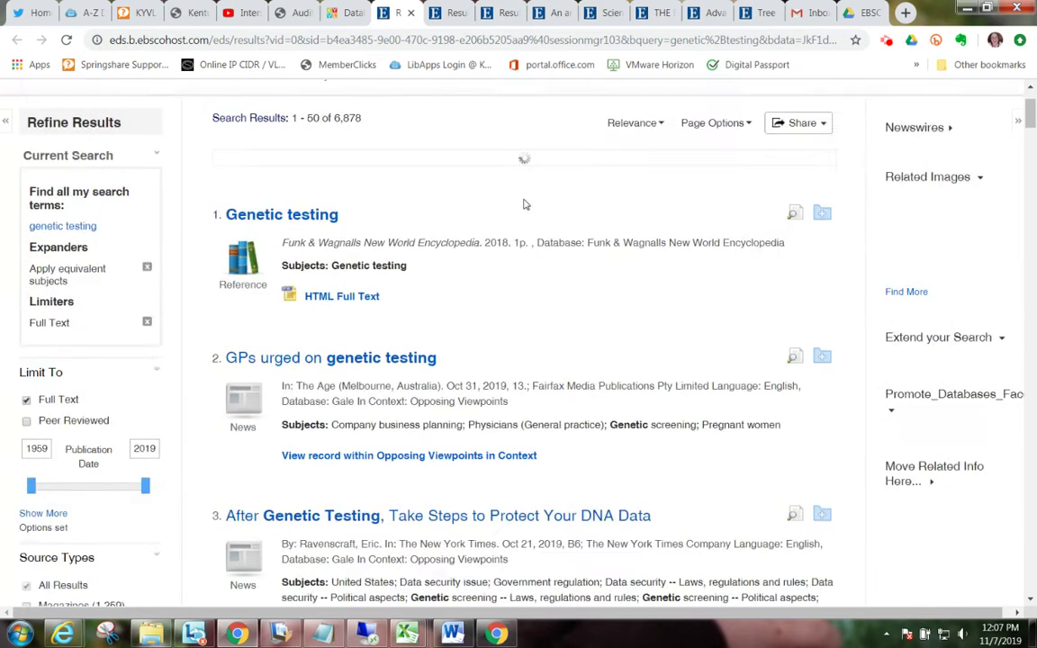
pyautogui.scroll(-1, 461, 187)
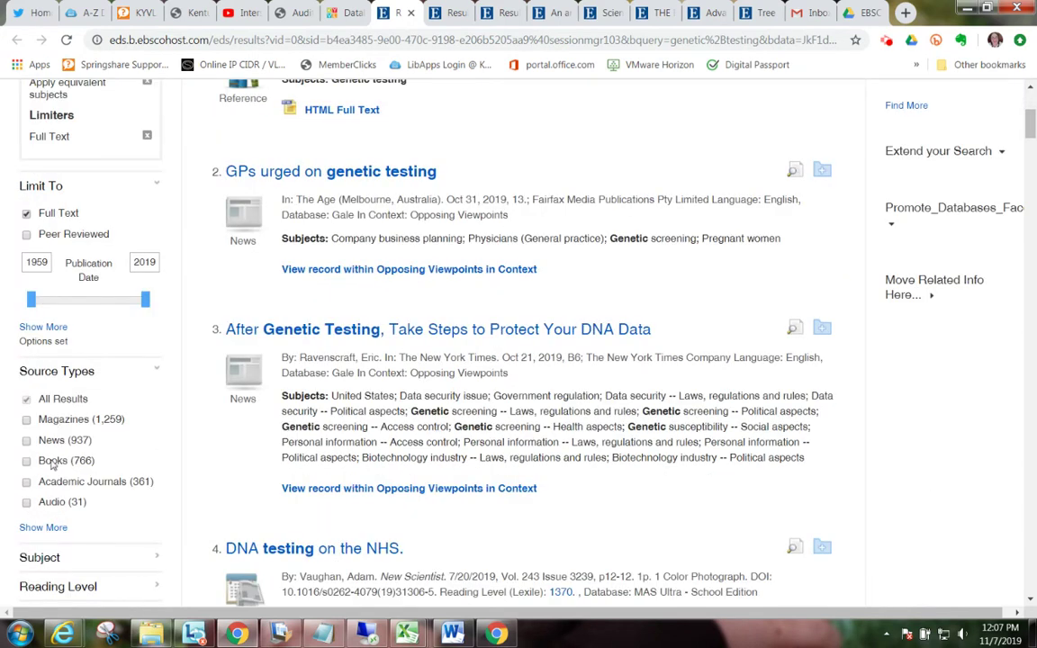
pyautogui.click(27, 423)
pyautogui.moveTo(31, 299); pyautogui.dragTo(132, 317)
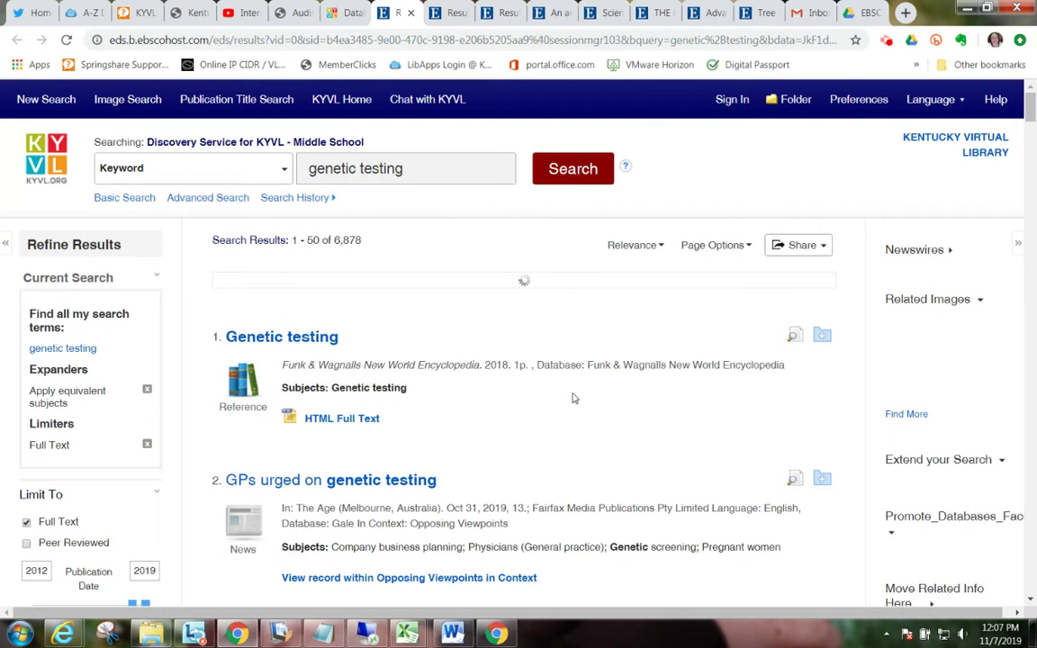
# Step: Return to the KYVL databases page, check the QuickSearch audience, then go to the kyvl.org home page
pyautogui.click(340, 16)
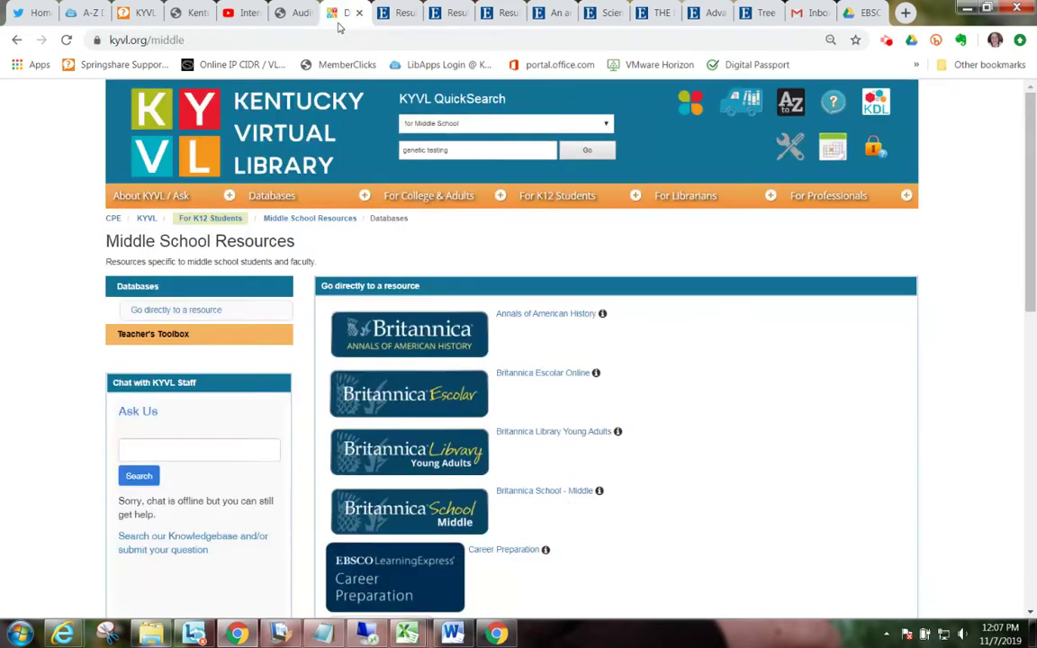
pyautogui.click(449, 121)
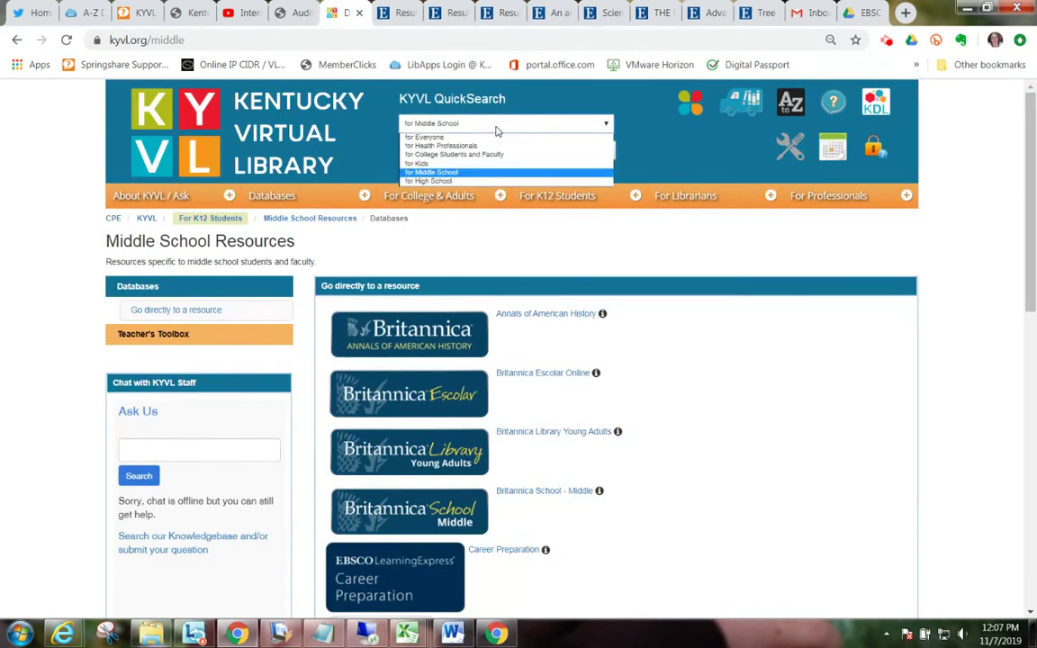
pyautogui.click(486, 171)
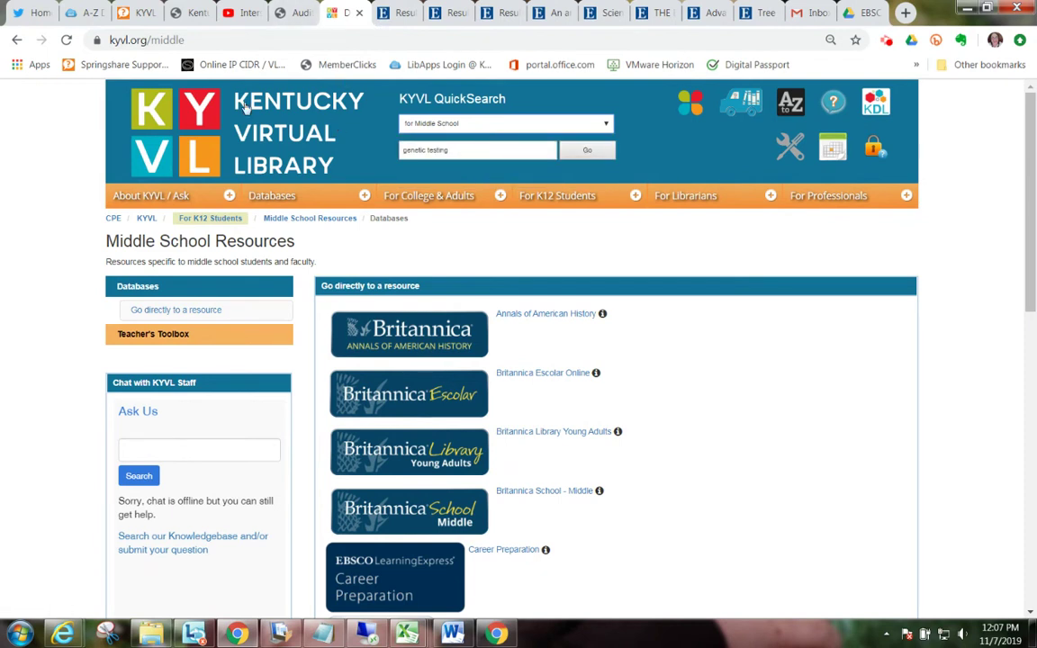
pyautogui.click(201, 131)
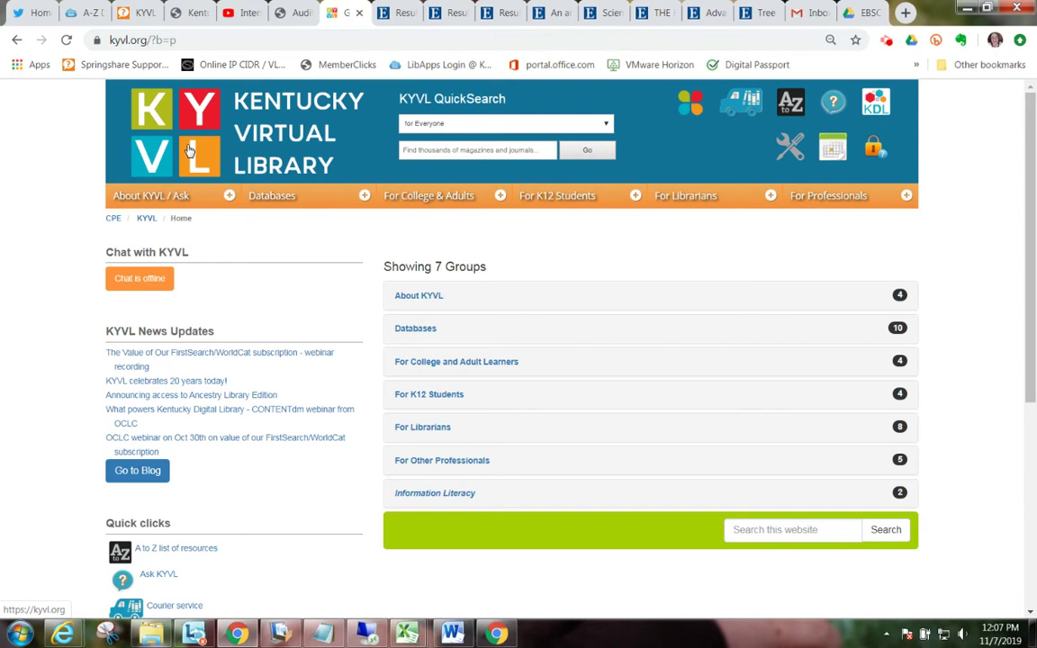
# Step: Open KYVL's Contact Us page under About KYVL / Ask and highlight the toll-free number
pyautogui.click(179, 199)
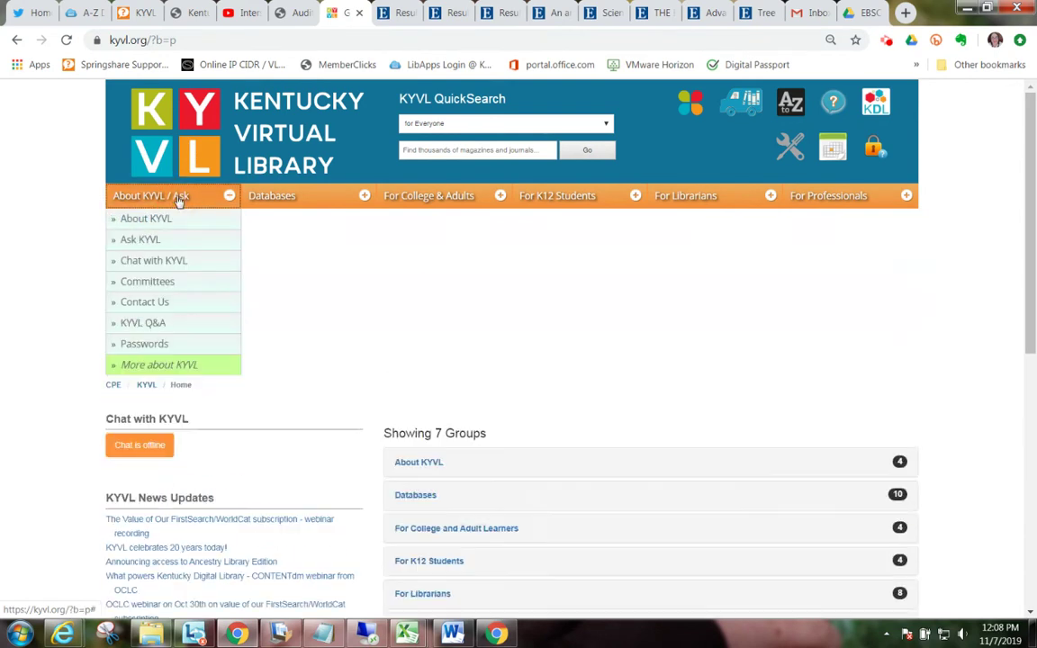
pyautogui.click(163, 301)
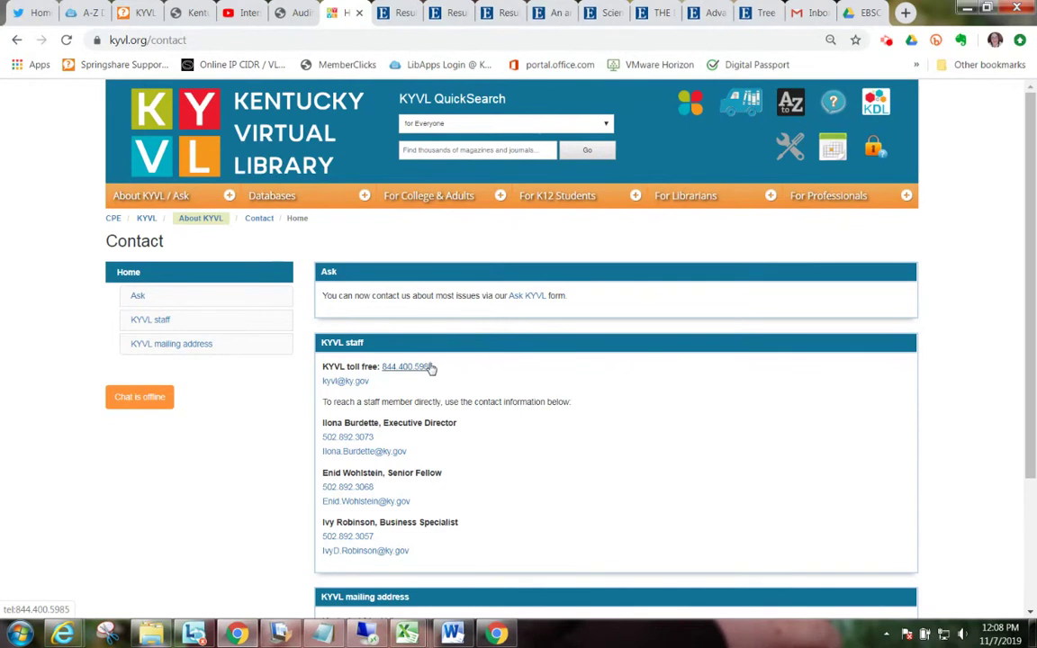
pyautogui.moveTo(434, 367); pyautogui.dragTo(381, 367)
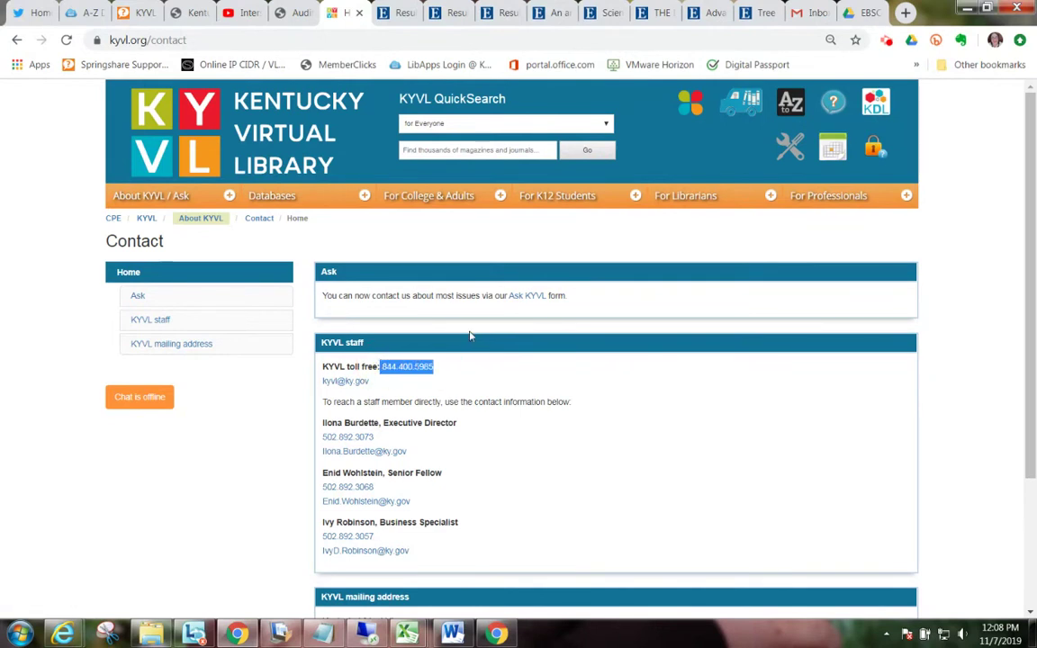